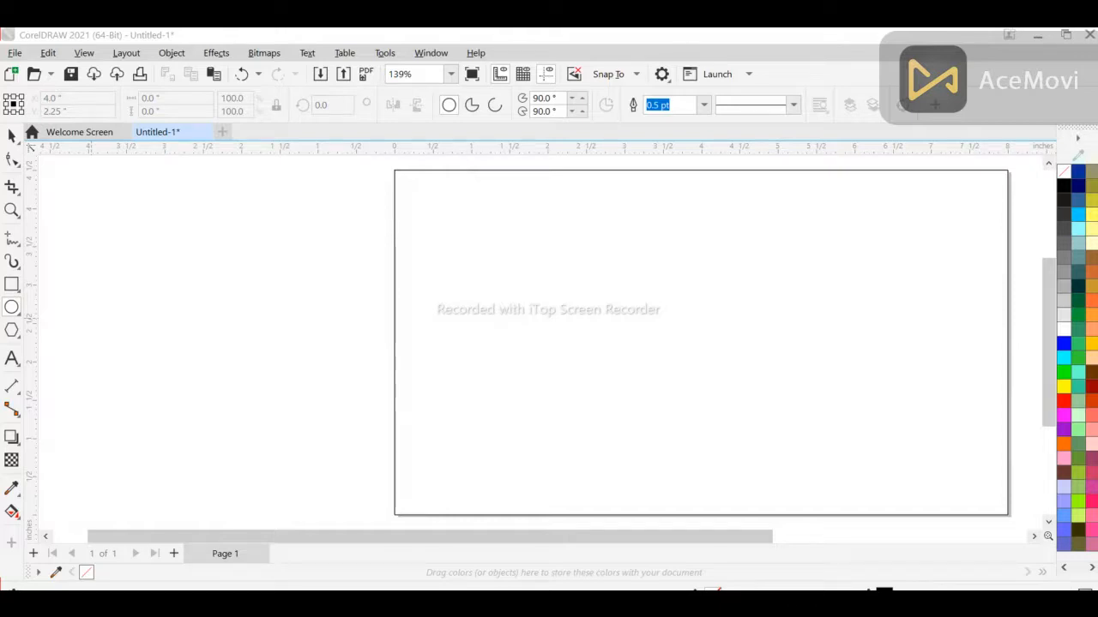
- Draw a circle about 1.89 inches in diameter left of the page's centre
drag(430, 537, 512, 537)
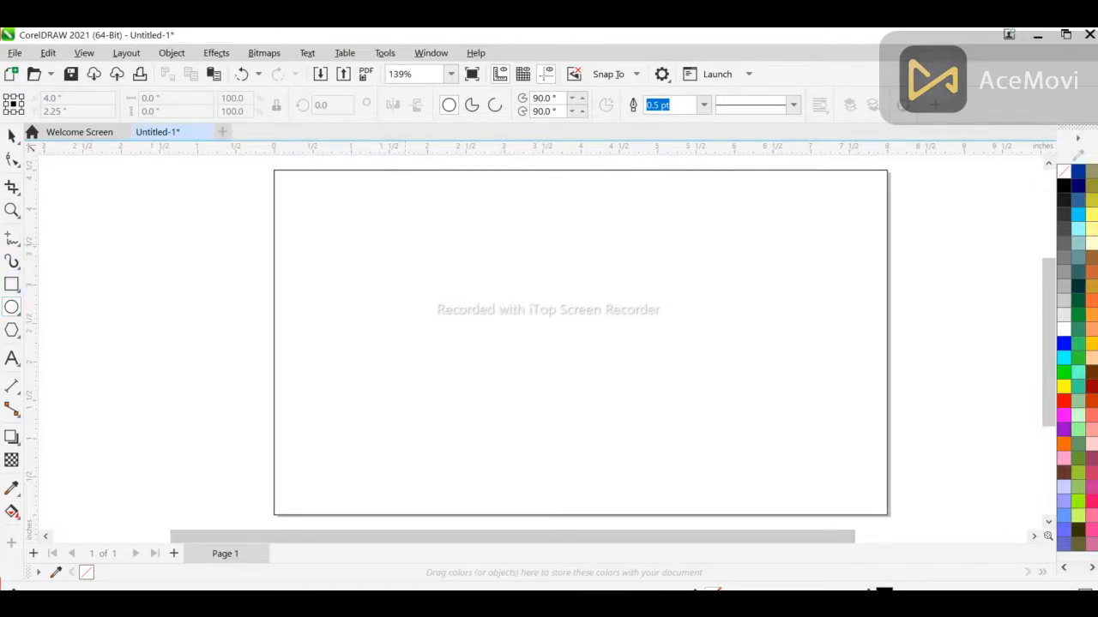
drag(403, 245, 549, 389)
drag(402, 316, 550, 317)
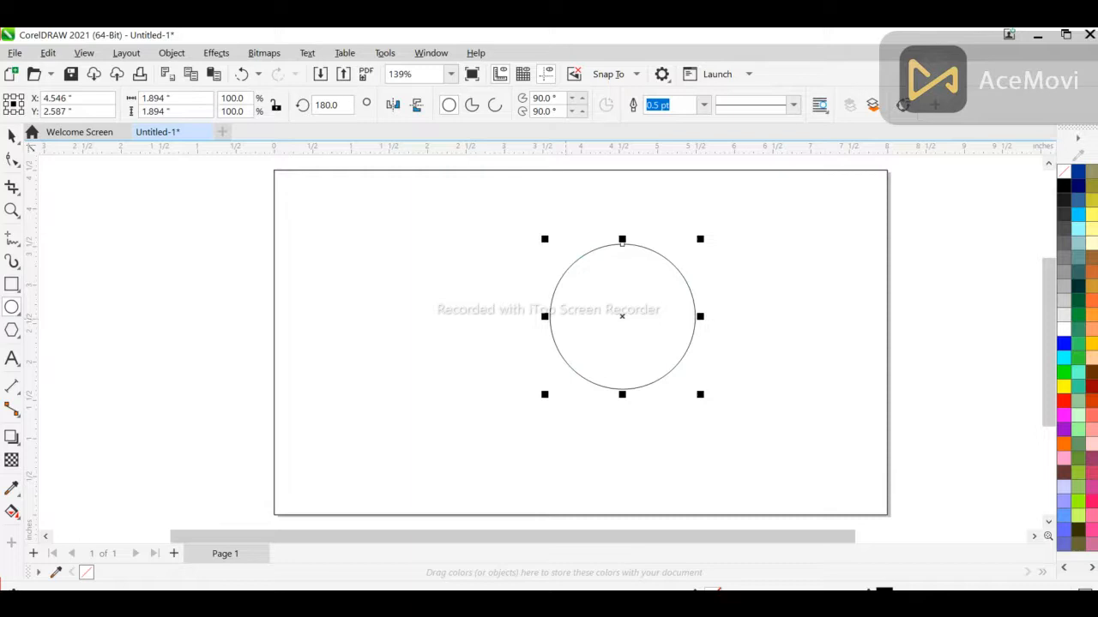
key(ctrl+z)
key(Escape)
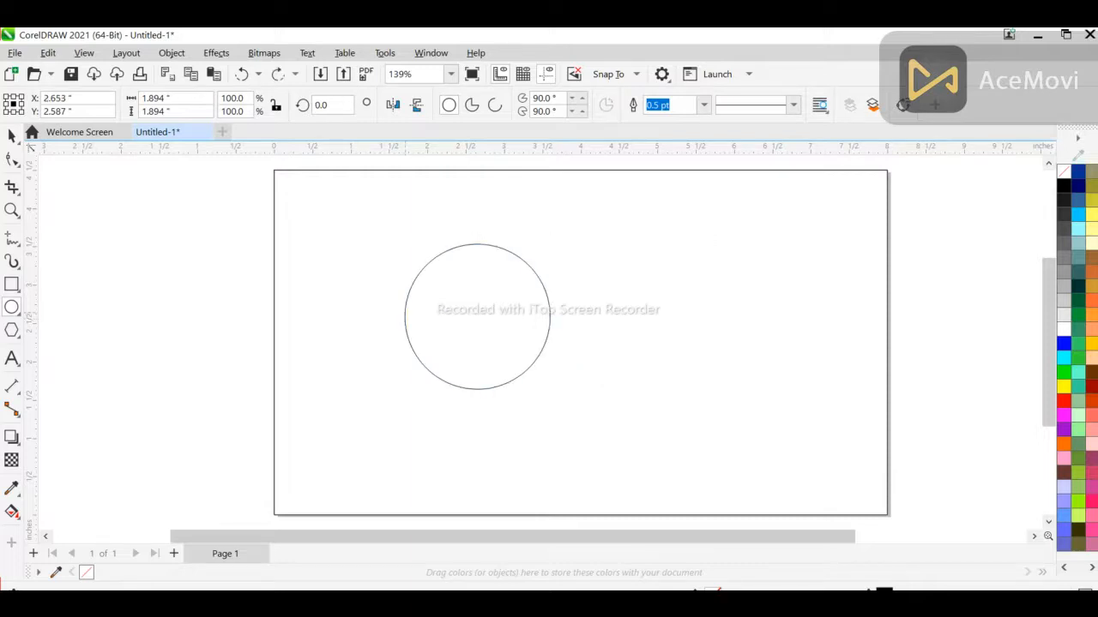
- Mirror a copy of the circle to its right and shift the copy back so the two circles overlap
drag(404, 316, 547, 316)
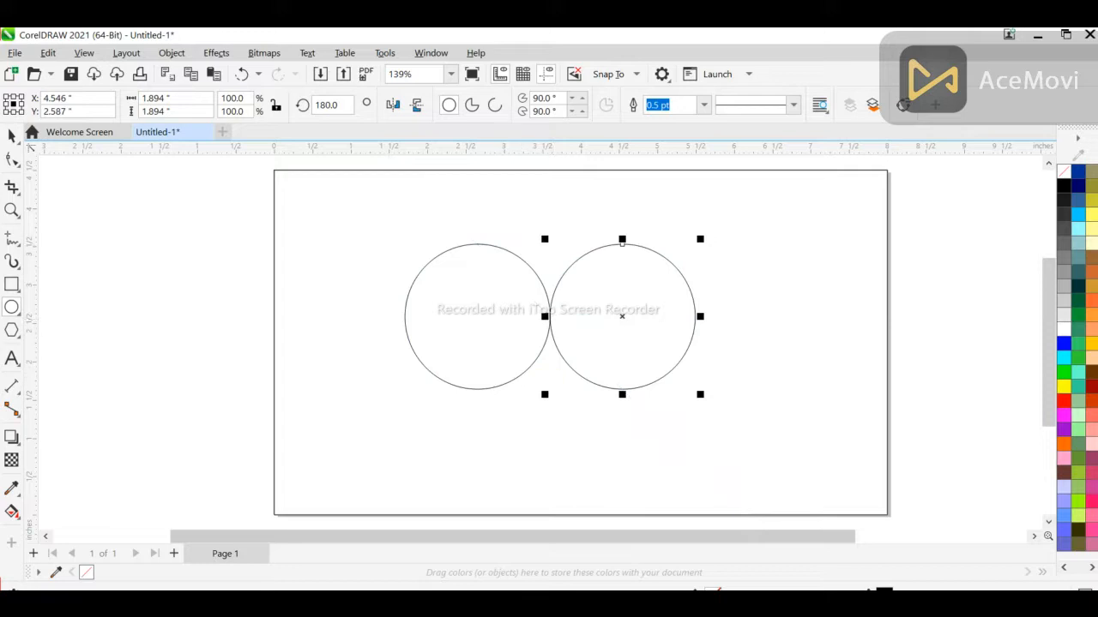
key(space)
drag(622, 316, 580, 318)
- Create a lens-shaped petal from the intersection of the two overlapping circles and delete both circles
drag(348, 197, 701, 397)
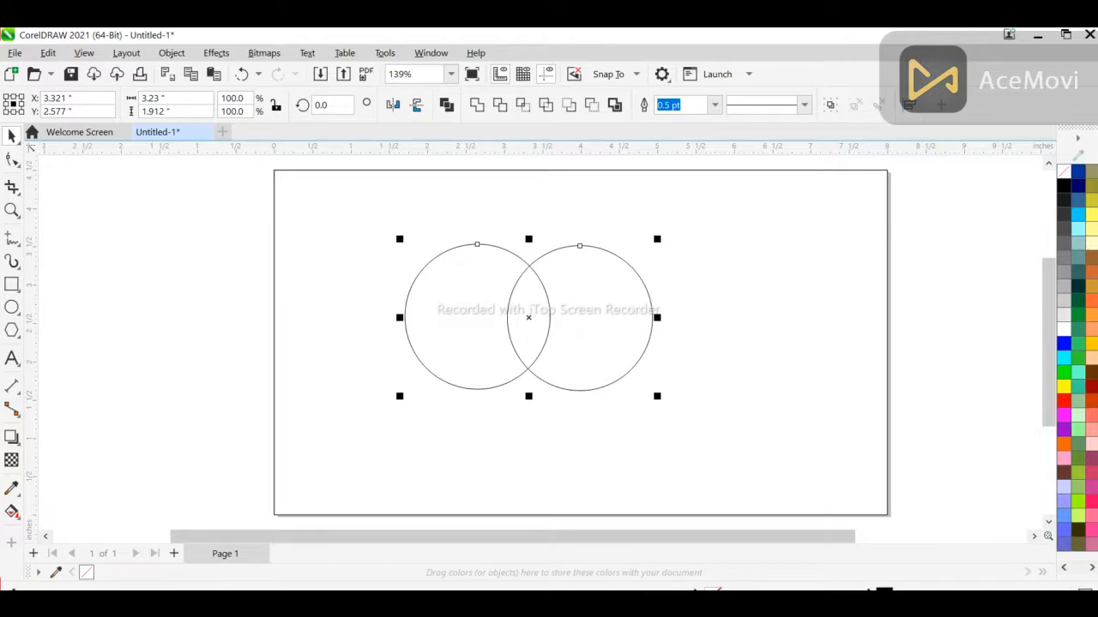
click(523, 105)
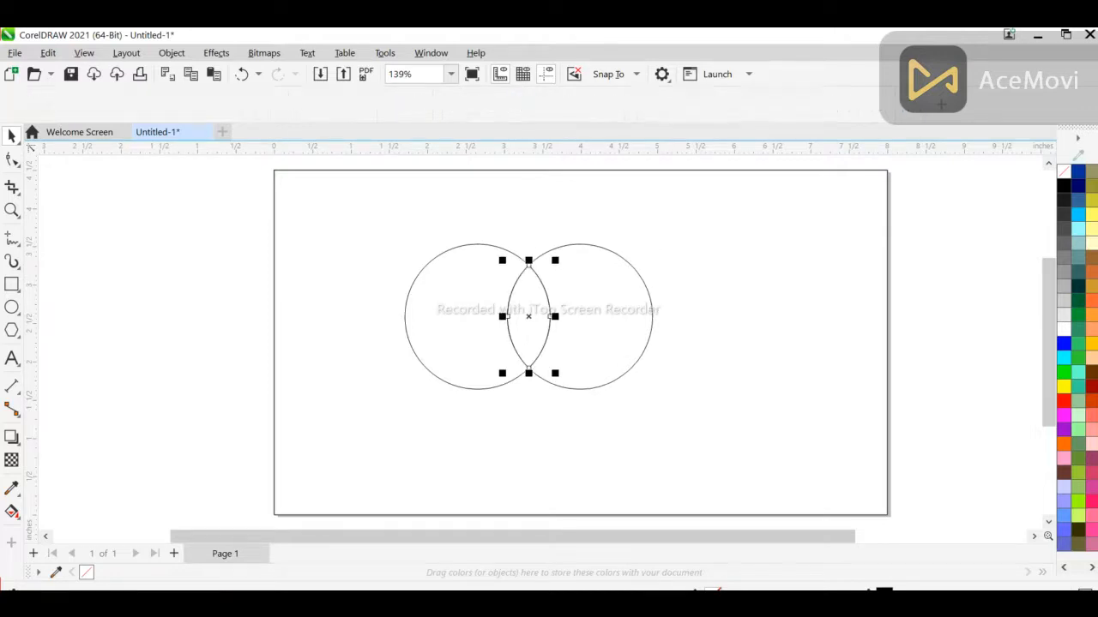
drag(601, 321, 773, 325)
drag(406, 316, 308, 346)
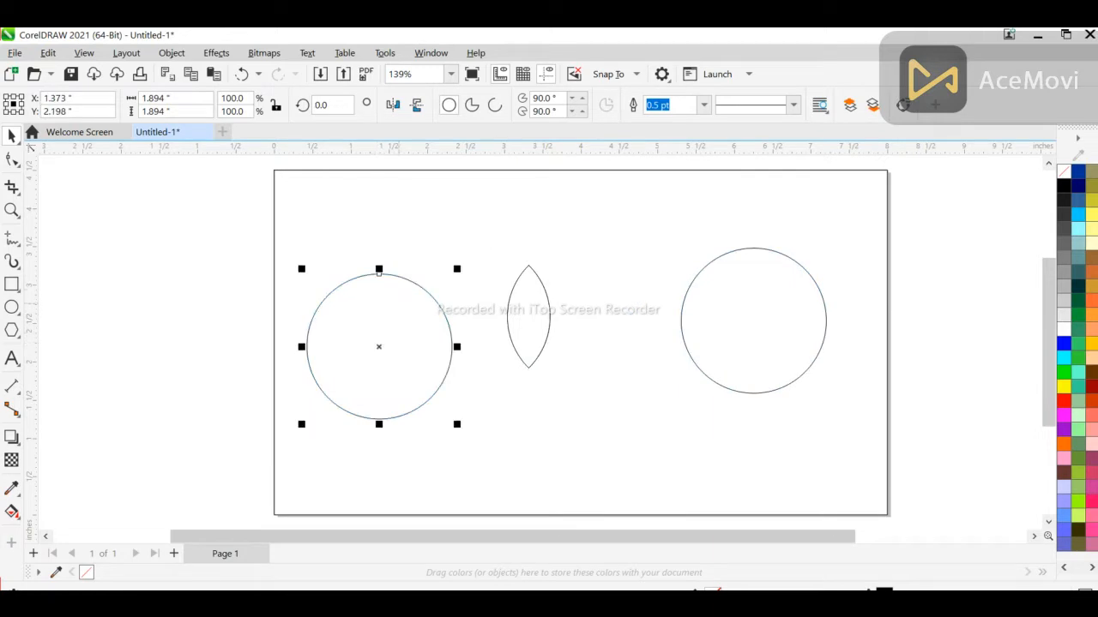
key(Delete)
click(729, 321)
key(Delete)
- Enlarge the lens-shaped petal to about 0.57 × 1.38 inches and add a copy rotated 30° about its lower tip
click(538, 314)
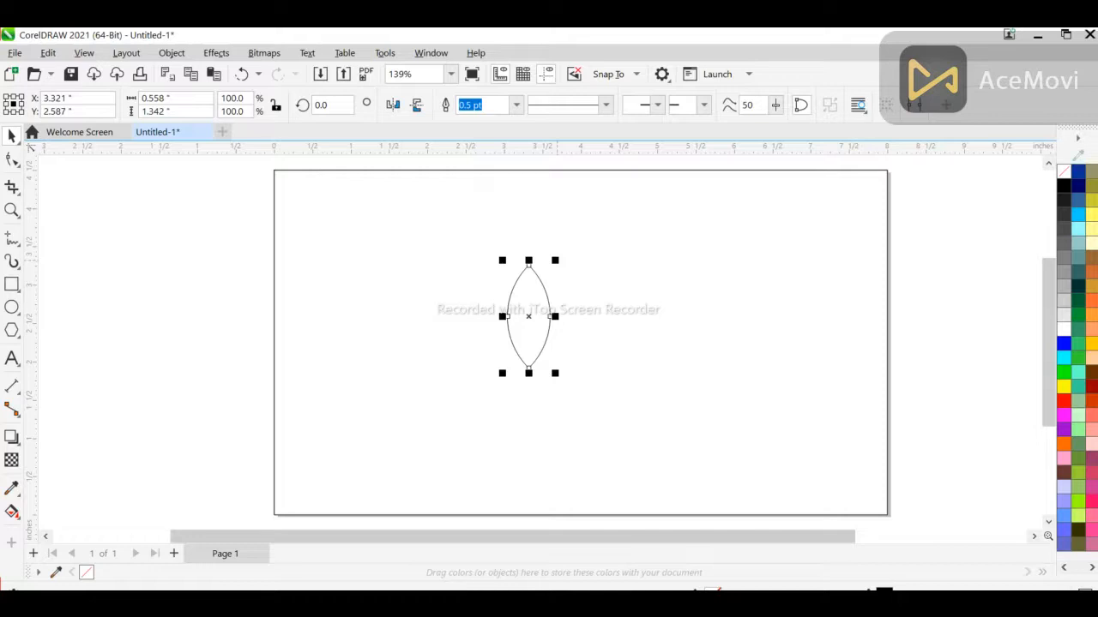
drag(556, 259, 558, 258)
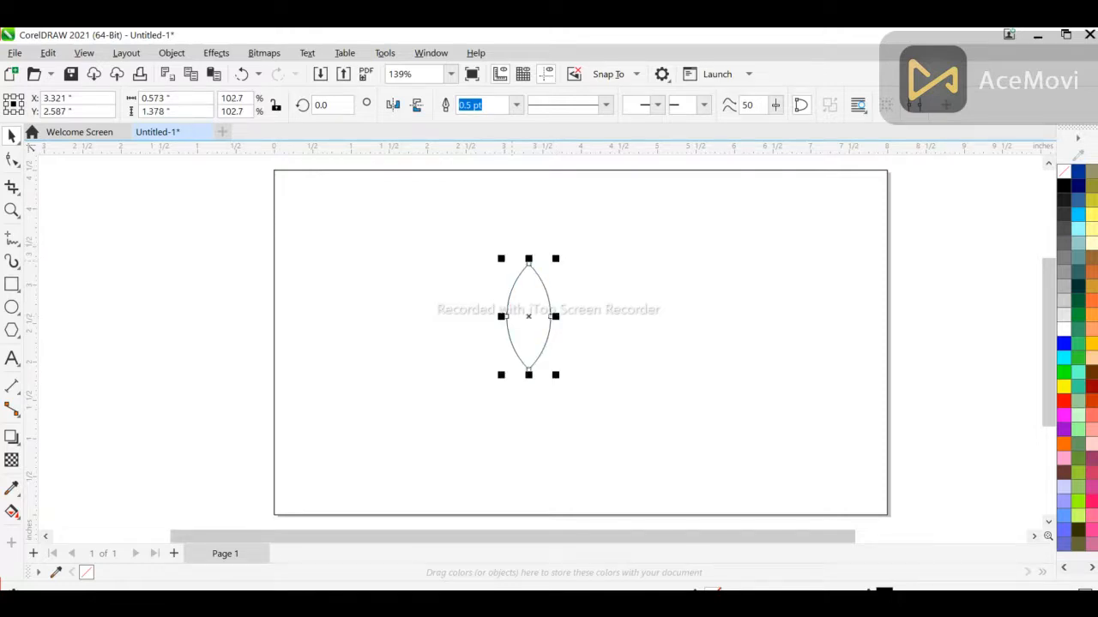
key(z)
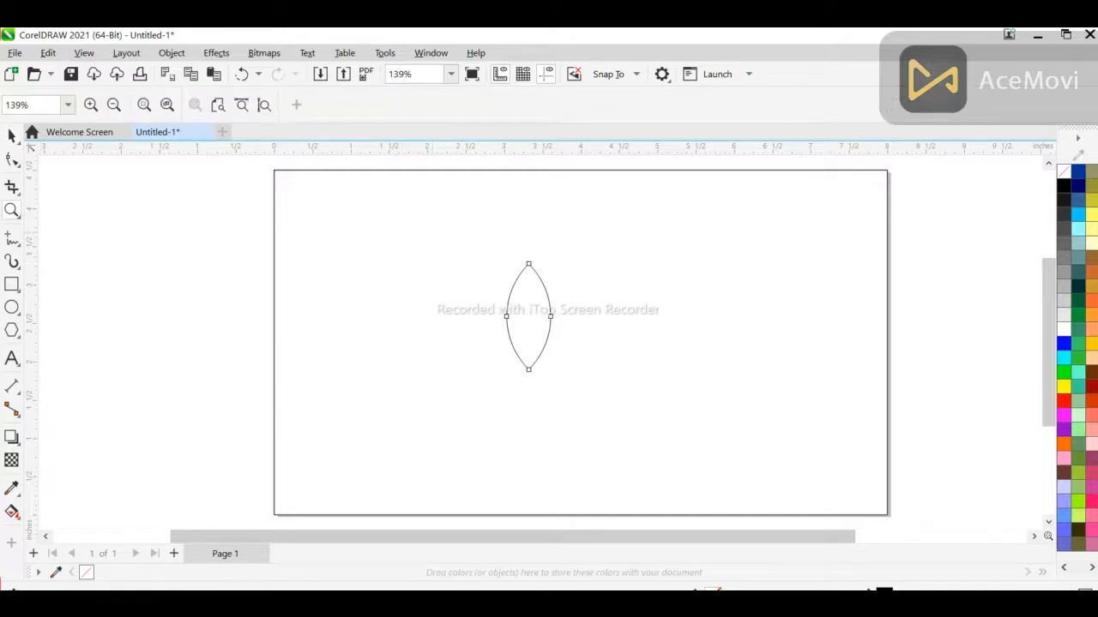
drag(584, 392, 584, 392)
click(12, 136)
click(528, 353)
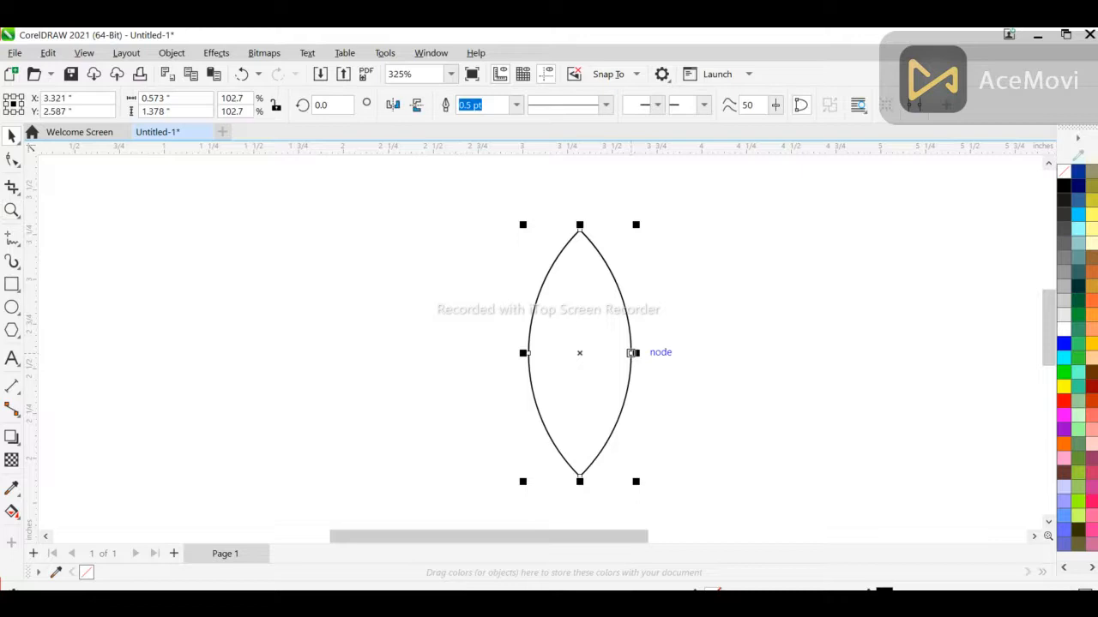
drag(632, 352, 458, 499)
click(531, 314)
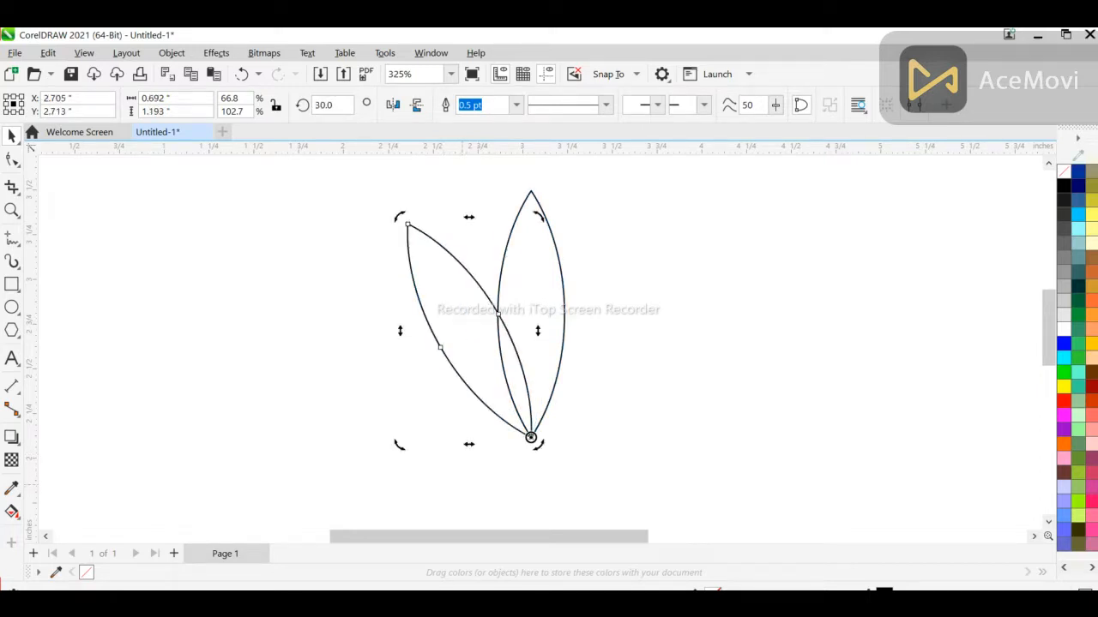
- Trim the upright petal with the rotated petal and delete the rotated one
shift+click(522, 281)
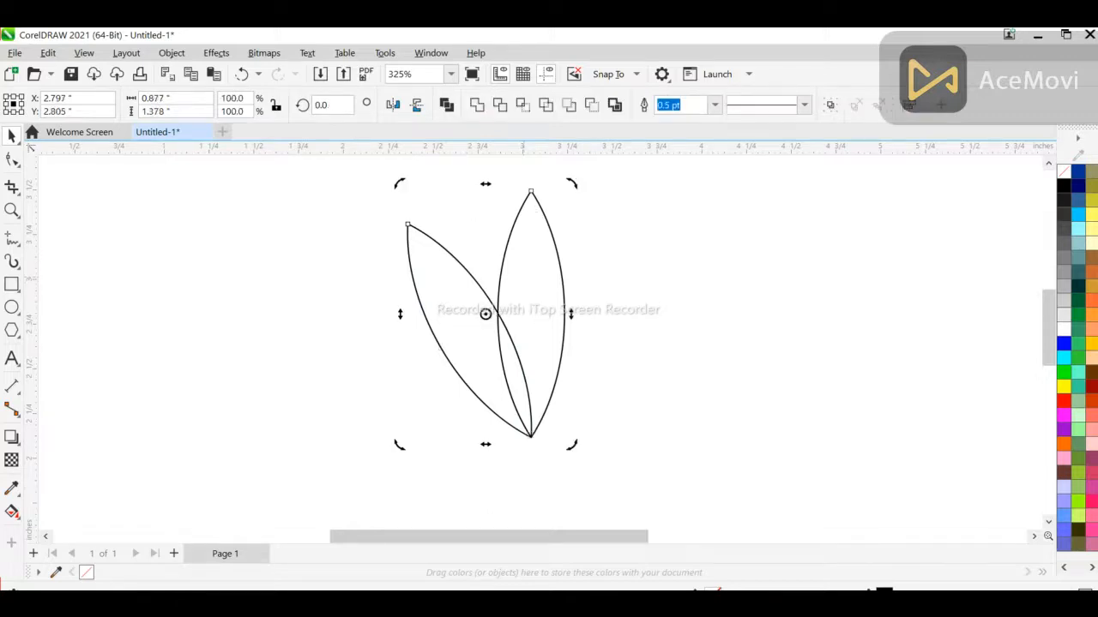
click(500, 105)
click(434, 286)
key(Delete)
- Add a copy of the trimmed petal rotated 30° counterclockwise about its lower tip
click(543, 297)
click(530, 312)
drag(531, 313, 488, 470)
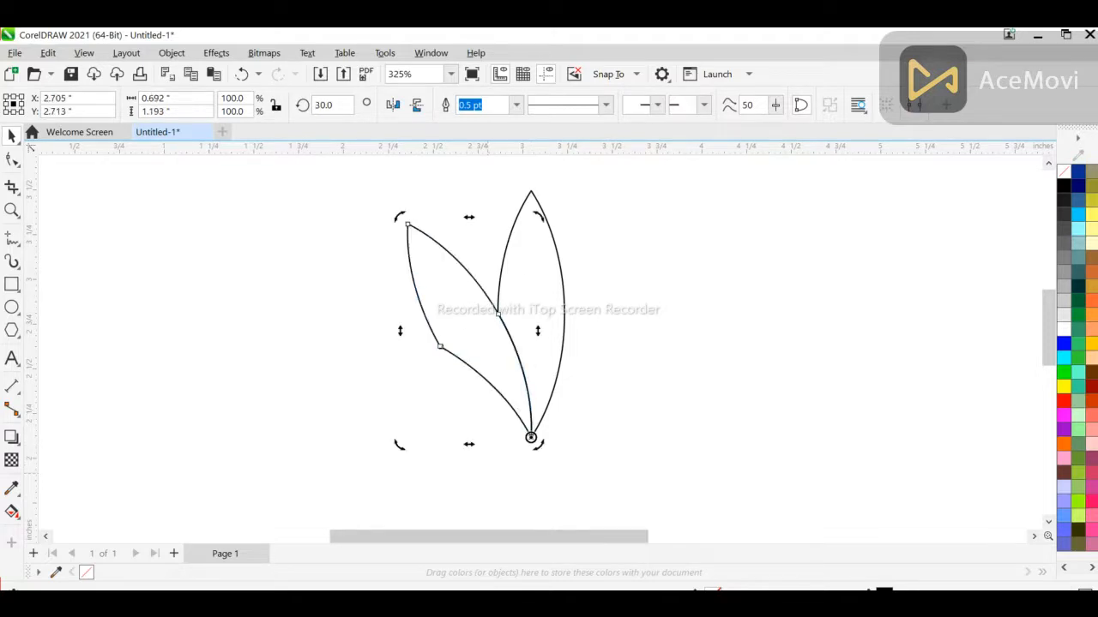
- Repeat the 30° rotated duplication until 12 petals form a full flower around the shared tip
key(ctrl+r)
key(ctrl+r)
key(ctrl+r)
key(ctrl+r)
key(ctrl+r)
key(ctrl+r)
key(ctrl+r)
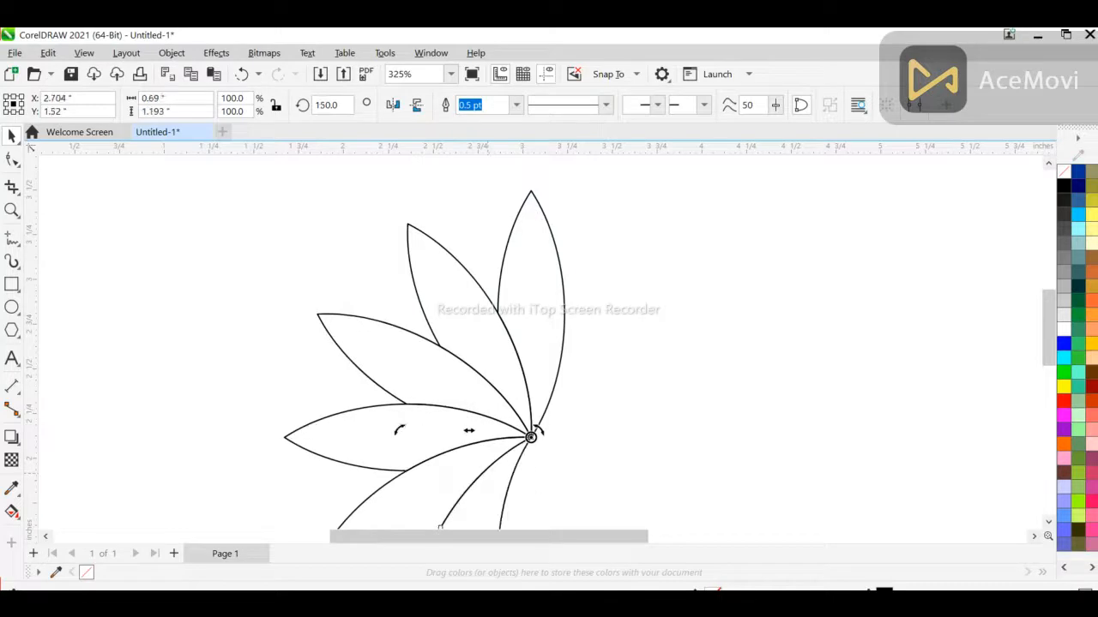
key(ctrl+r)
key(ctrl+r)
key(ctrl+r)
key(ctrl+r)
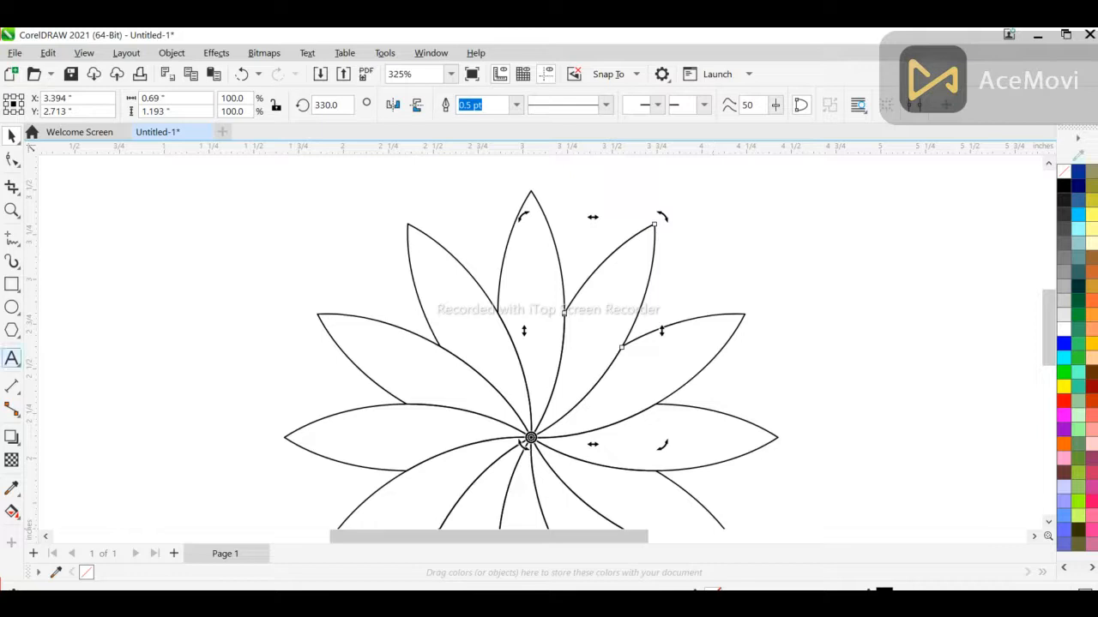
- Add a text note reading "cntrol+d" beside the flower and delete it again
click(12, 358)
click(91, 309)
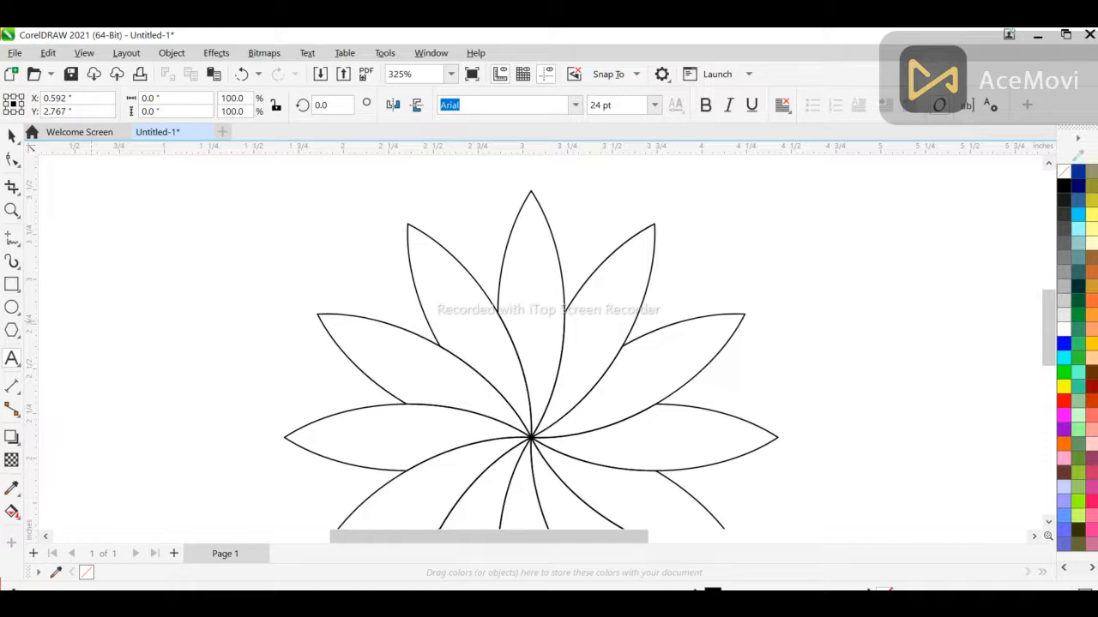
text(CNTRO)
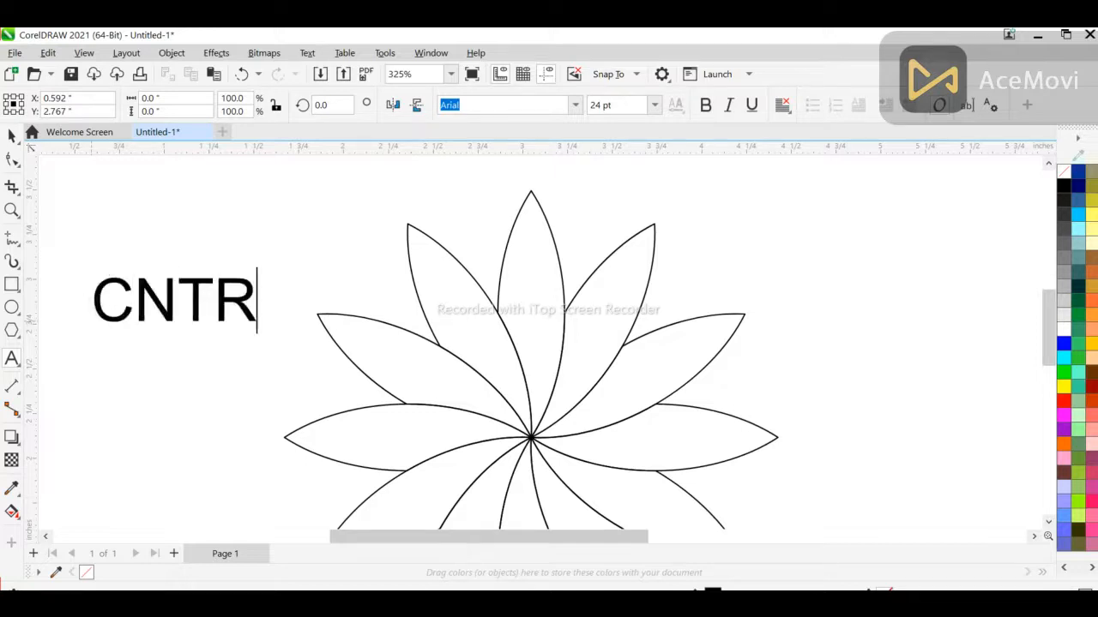
key(Escape)
key(BackSpace)
key(BackSpace)
key(BackSpace)
key(BackSpace)
key(BackSpace)
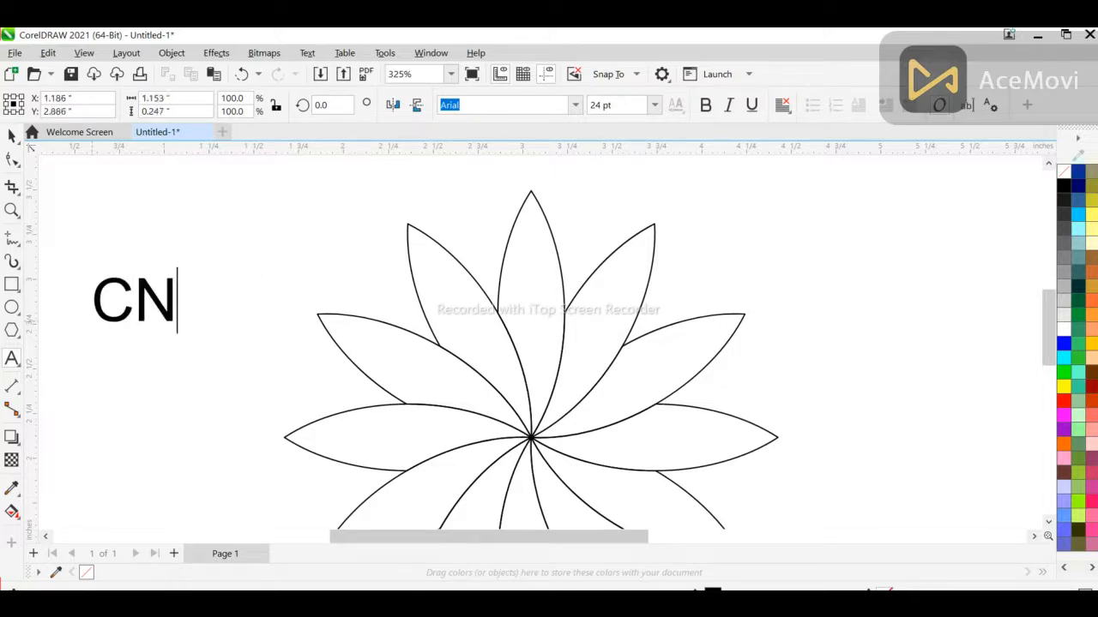
text(c)
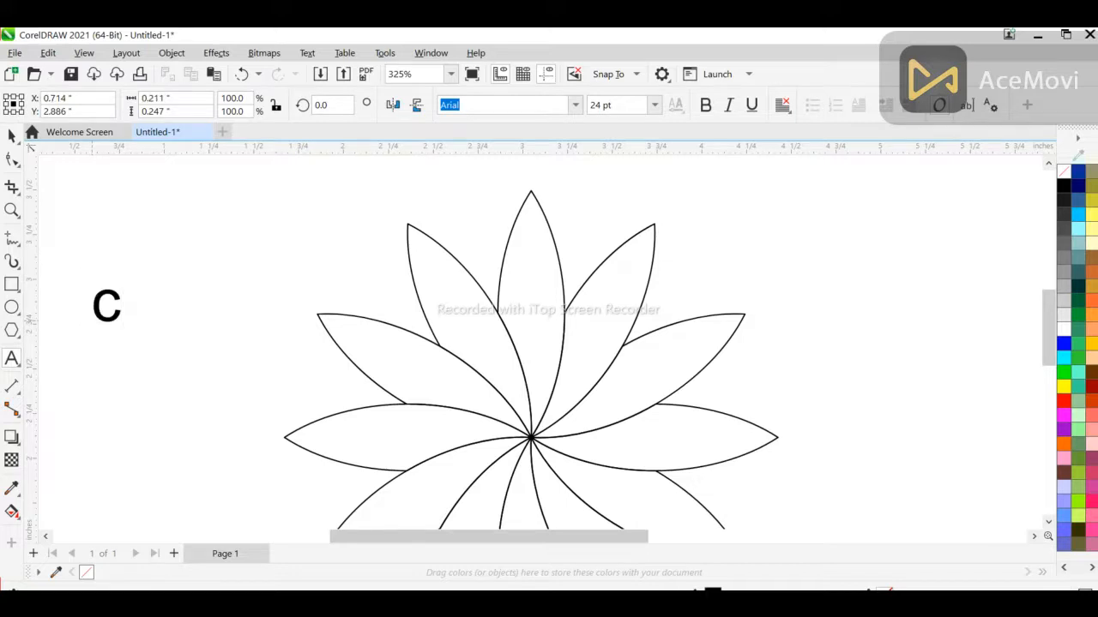
text(ntrol+)
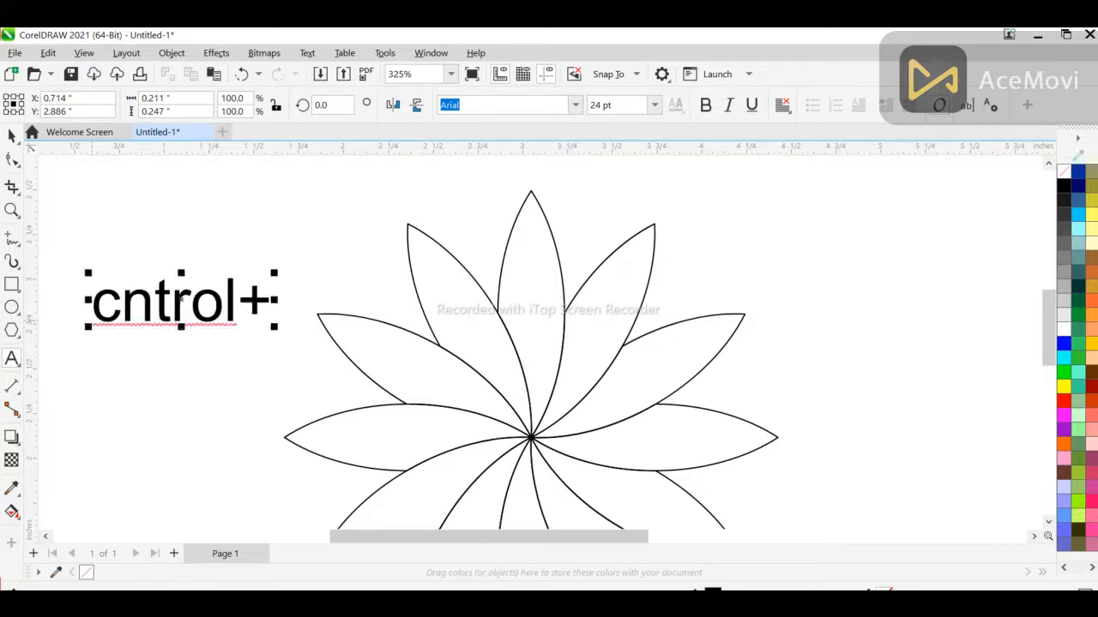
text(d)
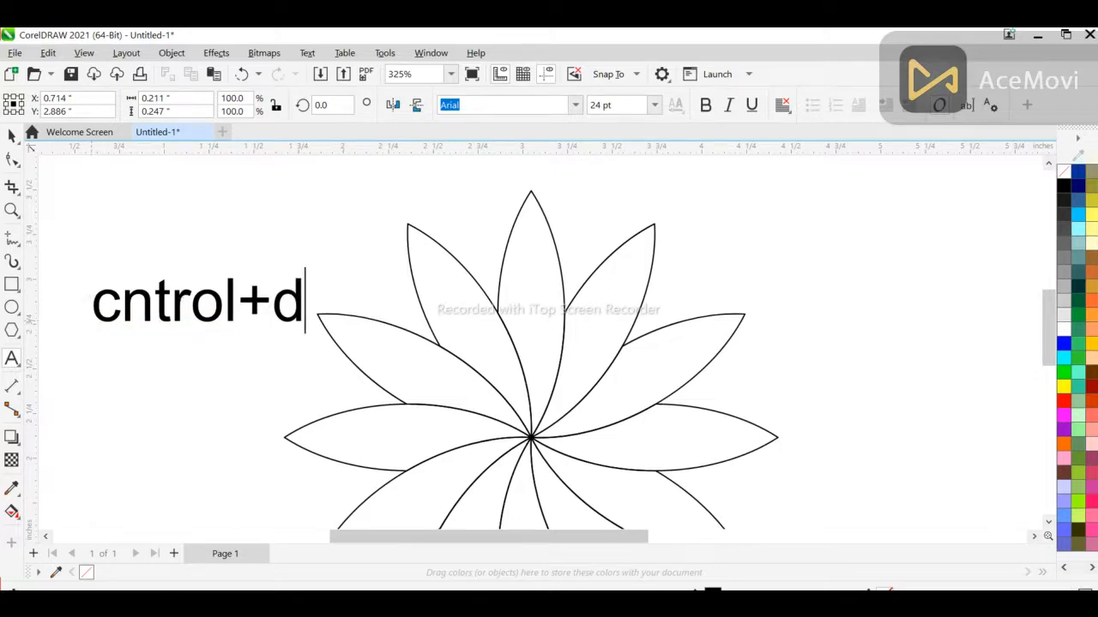
click(12, 136)
key(Delete)
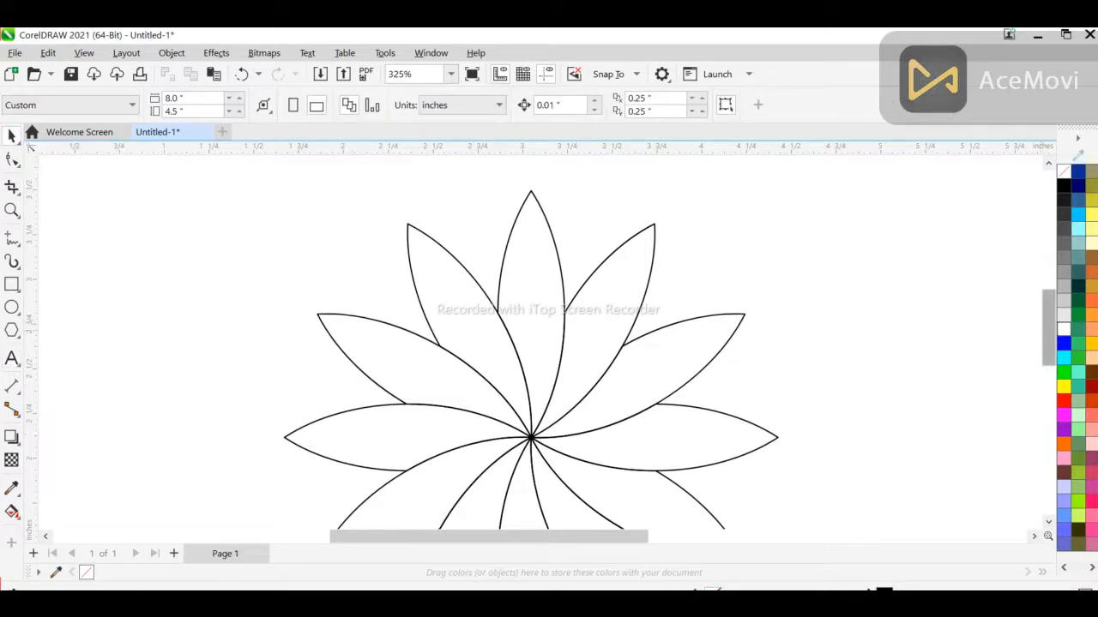
- Group all the flower's petals and move the group slightly up, centring it at about X 3.16, Y 2.41 inches
scroll(532, 343, down, 3)
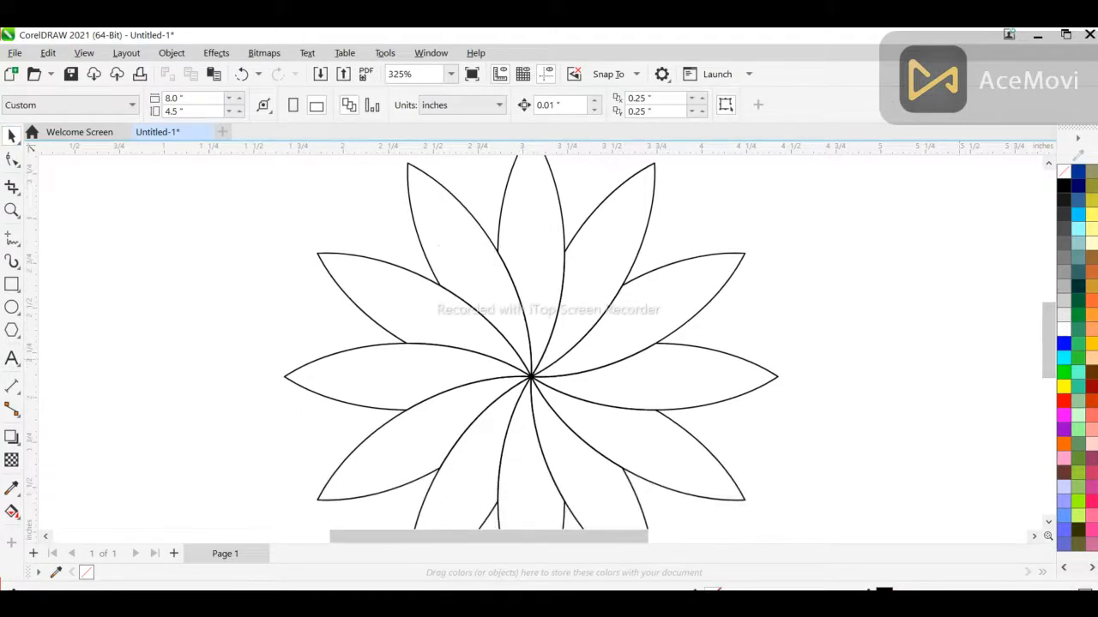
key(shift+F4)
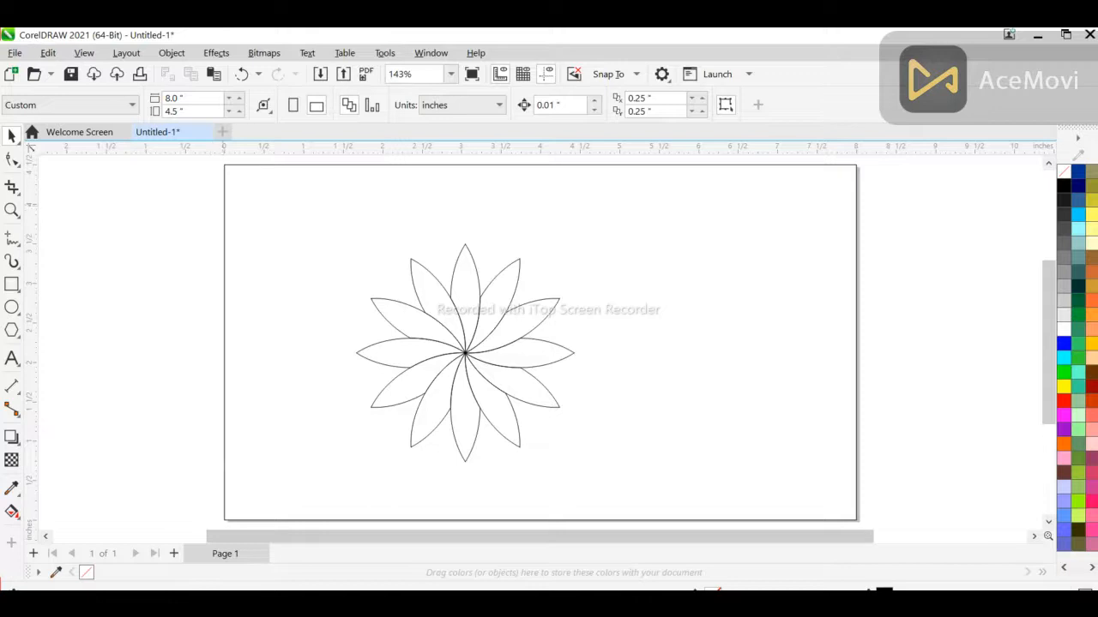
click(669, 343)
drag(290, 212, 408, 264)
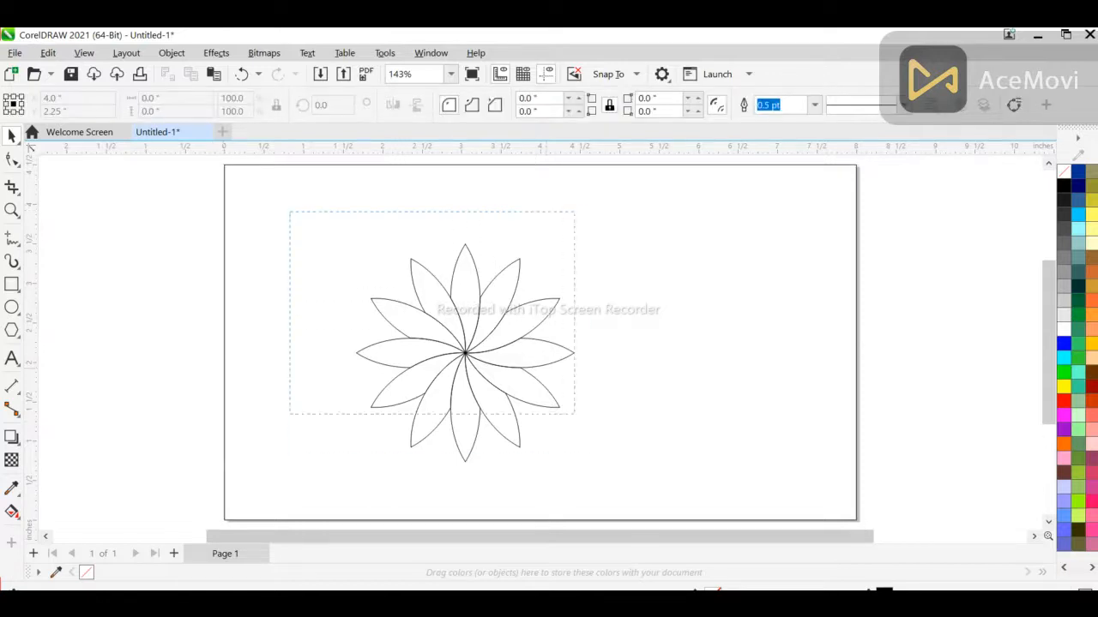
drag(598, 470, 599, 470)
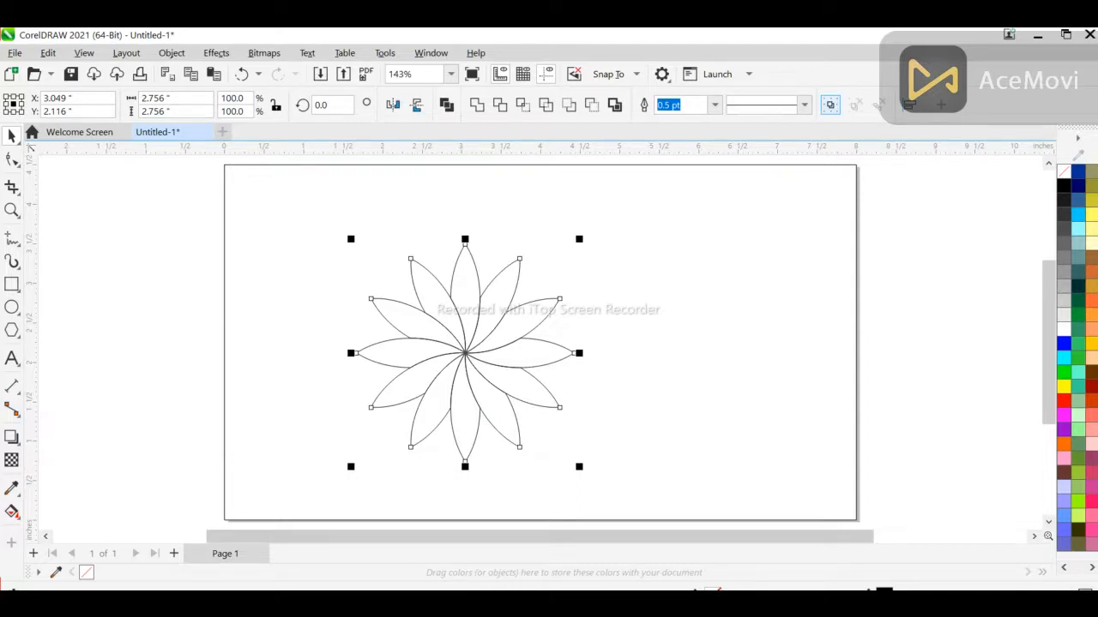
click(830, 105)
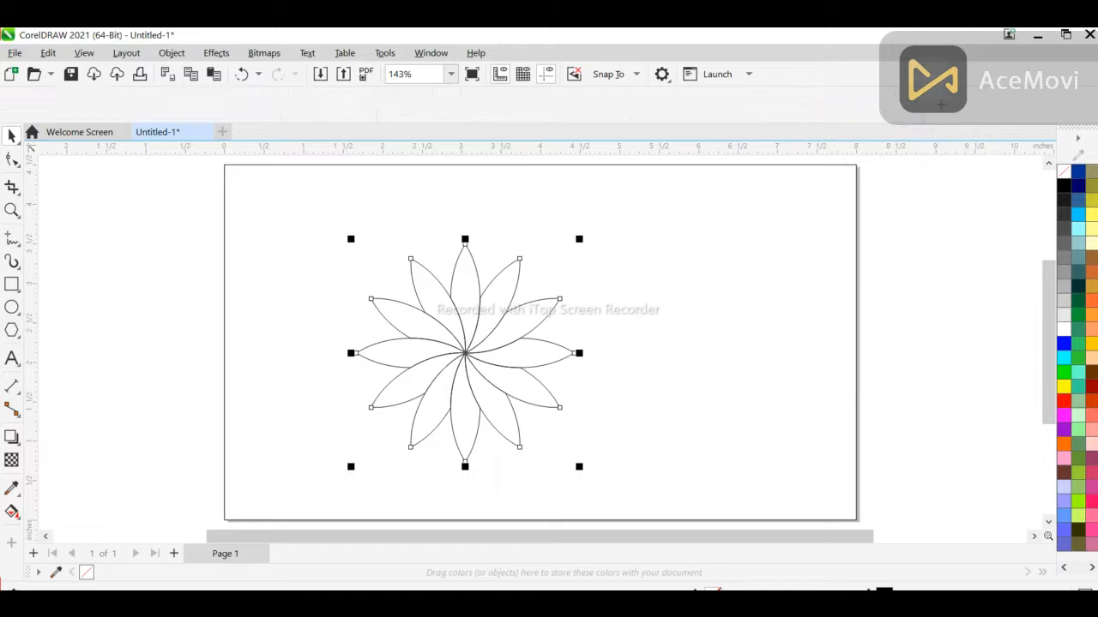
drag(466, 352, 475, 329)
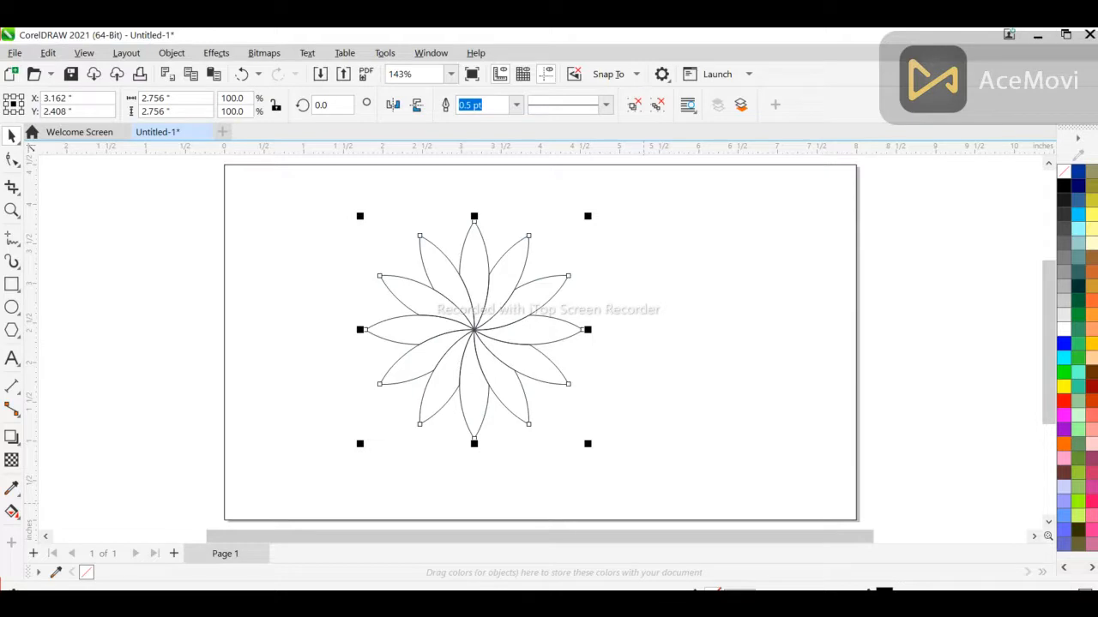
- Give the grouped flower a uniform cyan fill, #00FFF2
double_click(715, 590)
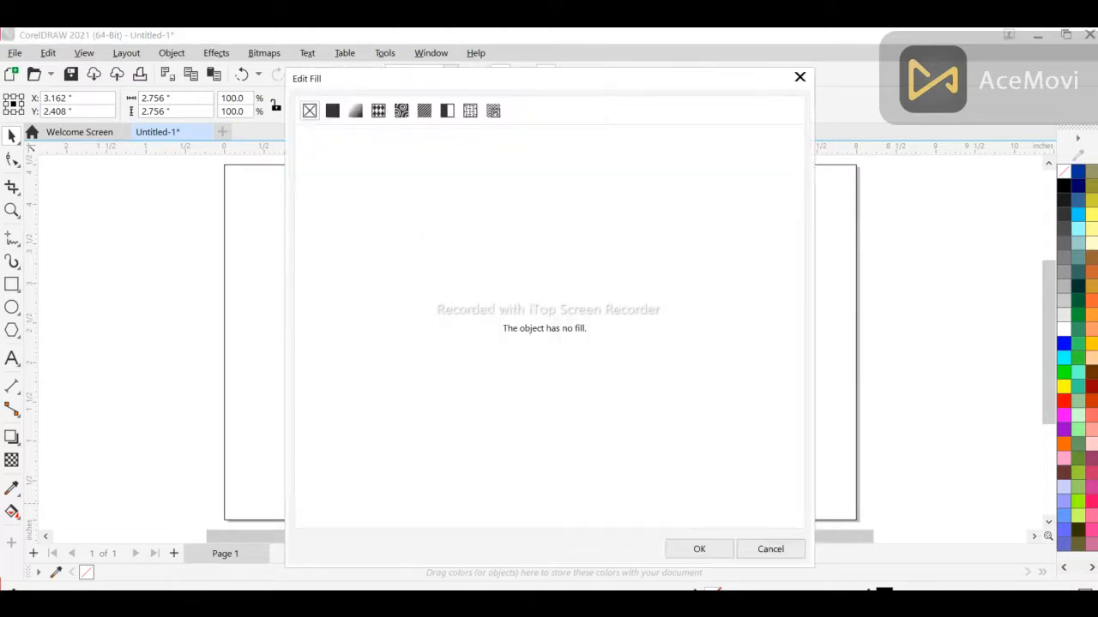
click(333, 111)
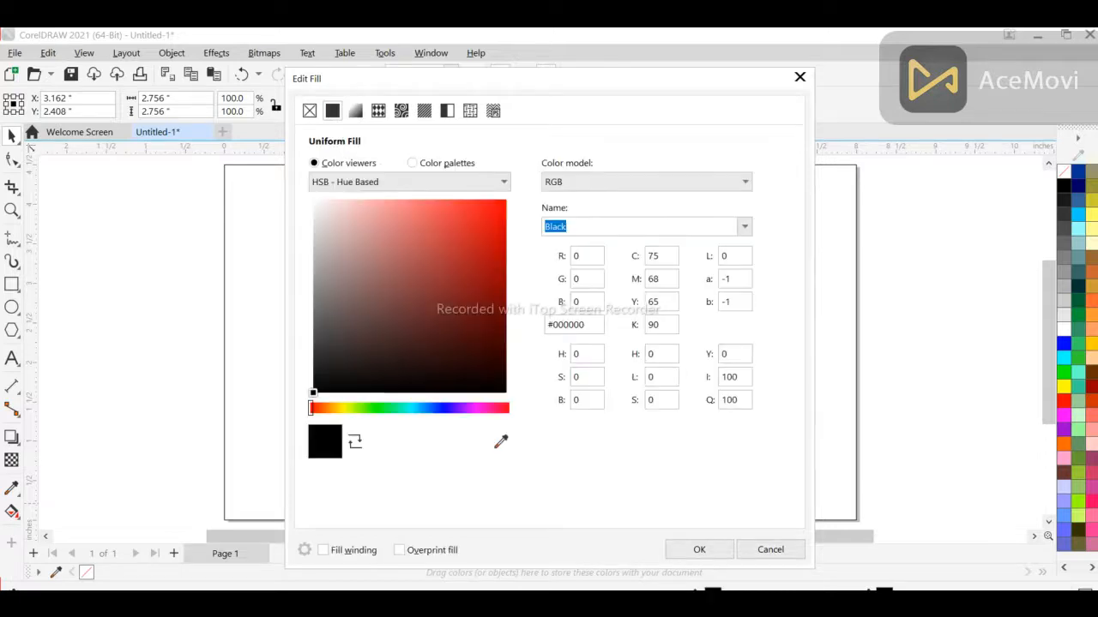
drag(416, 85, 726, 80)
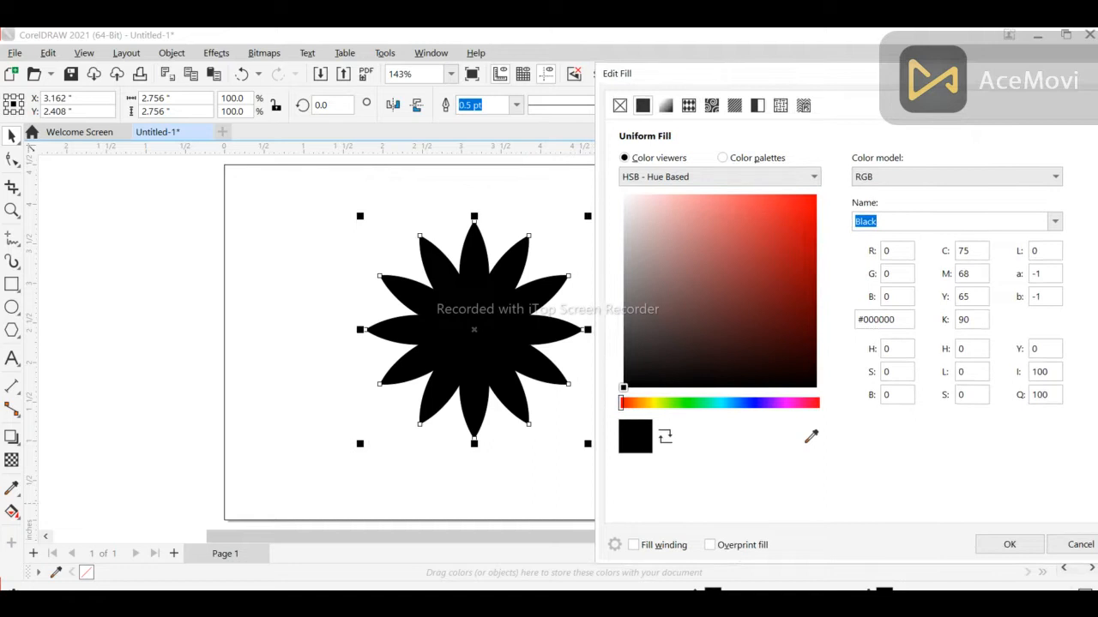
click(719, 404)
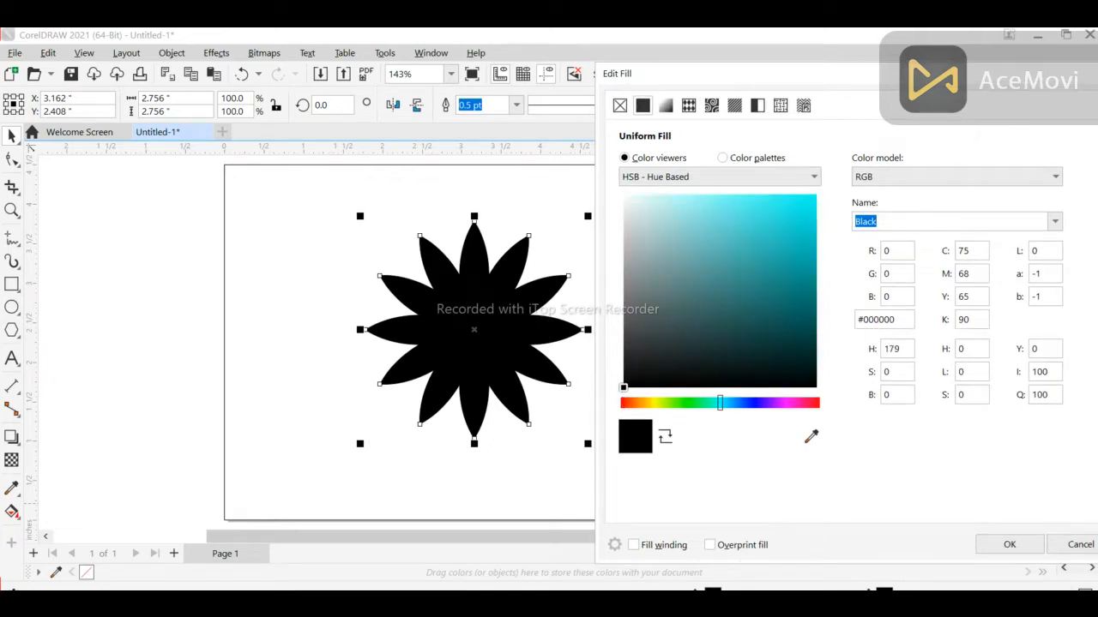
drag(719, 403, 718, 403)
drag(809, 202, 816, 195)
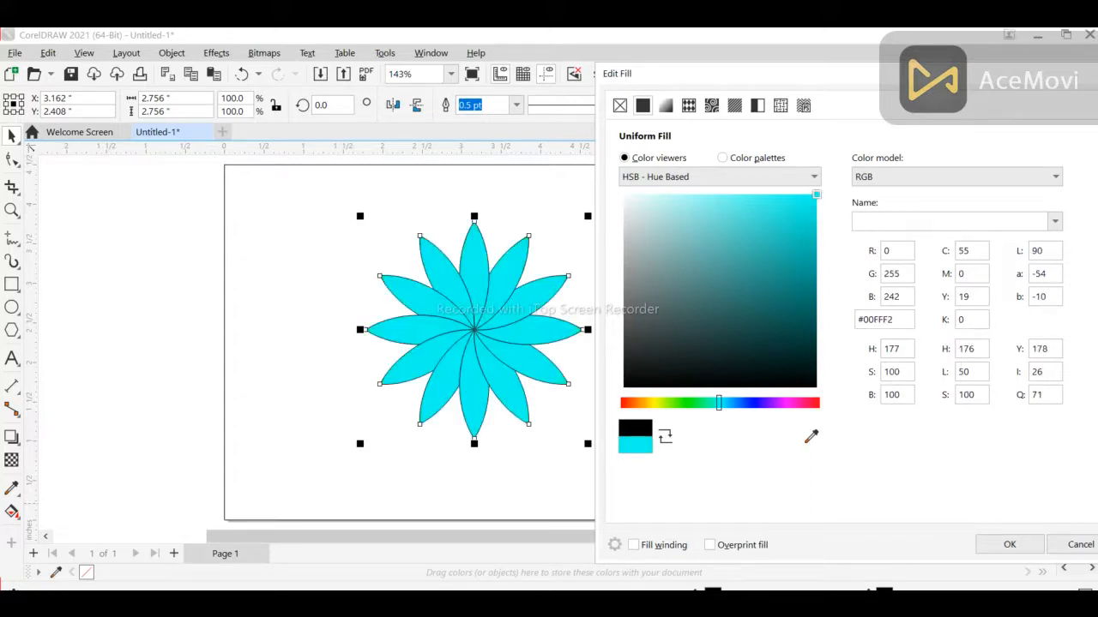
click(1009, 544)
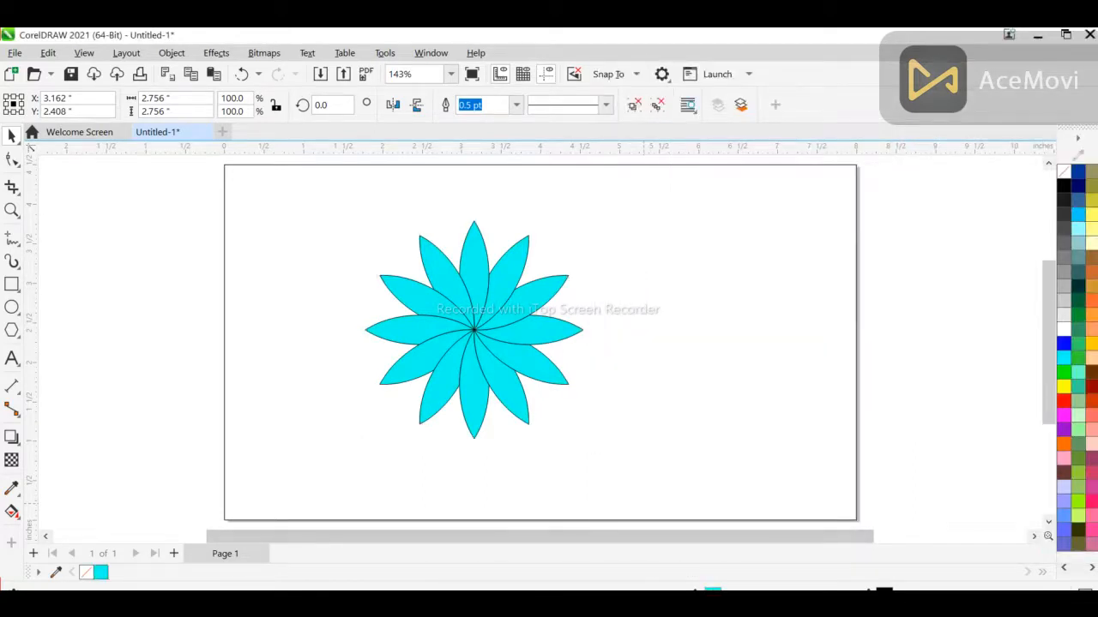
- Lighten the grouped flower's uniform fill first to #17FFF3 and again to #33FFF5, adding each shade to the document palette
key(F11)
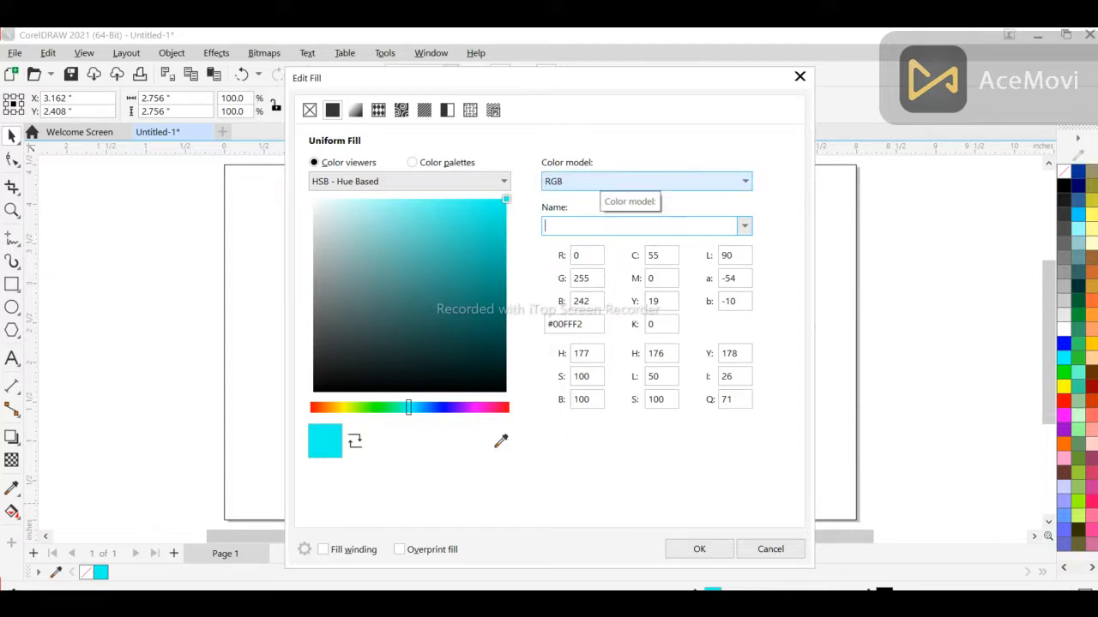
drag(506, 199, 488, 199)
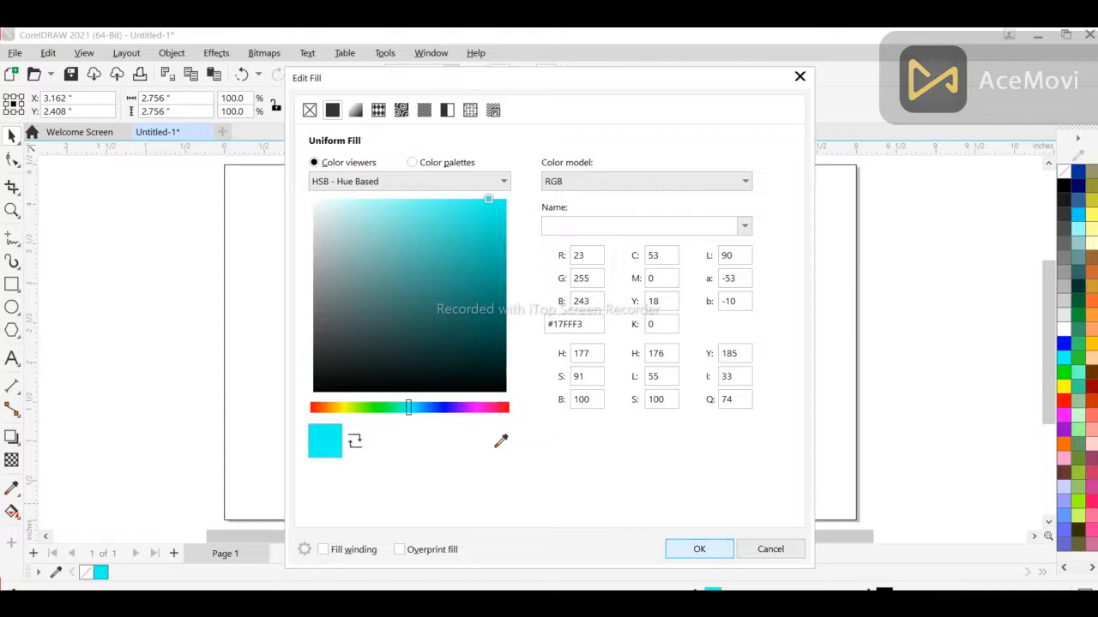
click(705, 549)
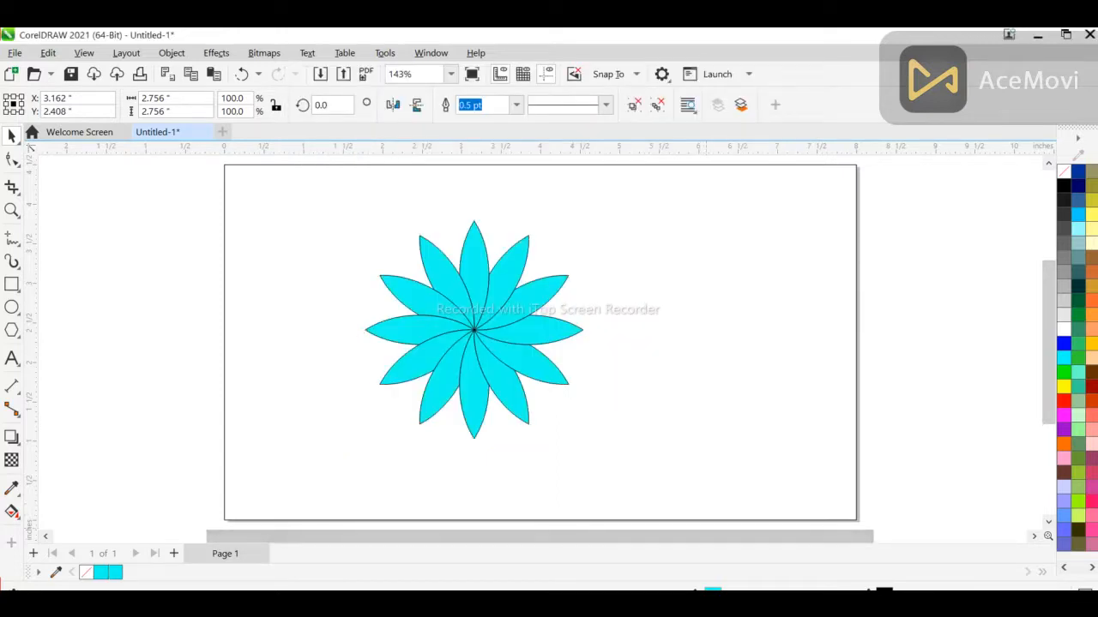
key(shift+F11)
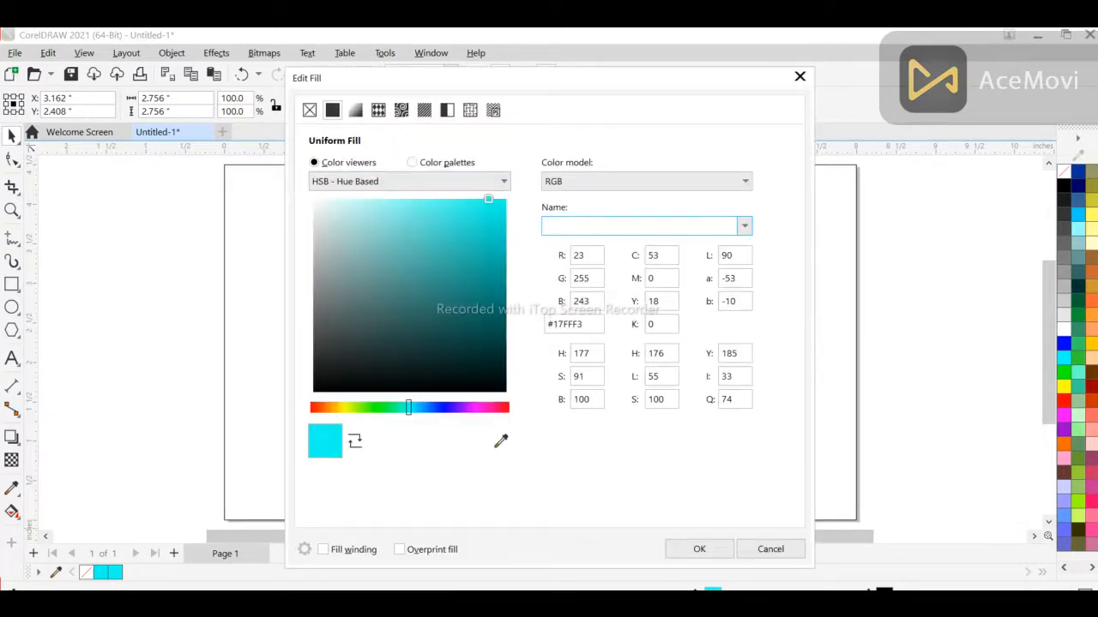
drag(488, 199, 466, 199)
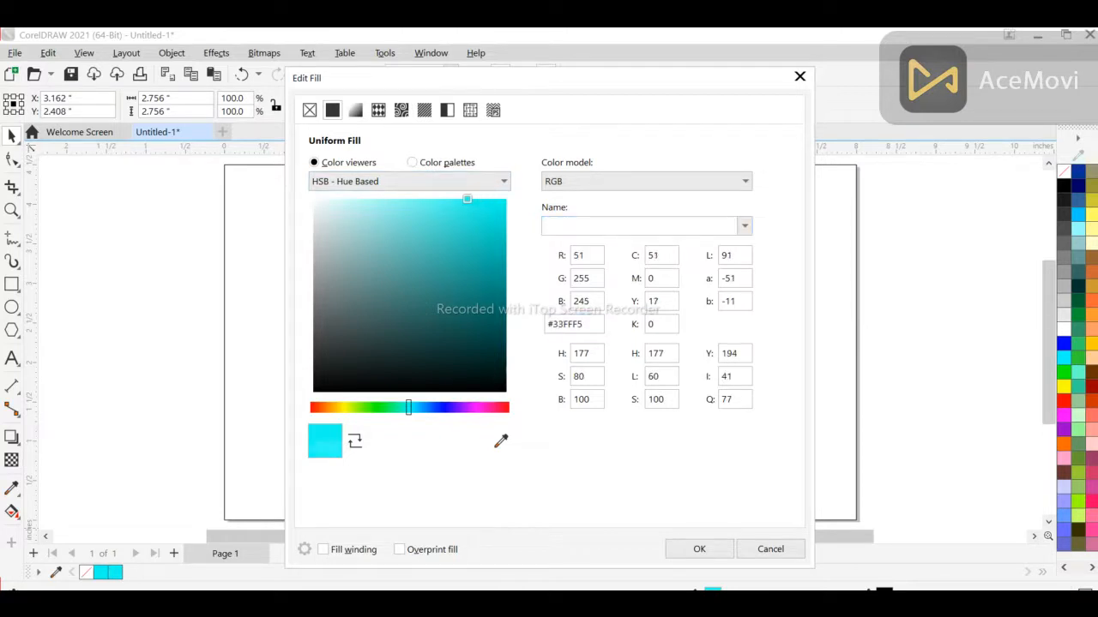
click(699, 549)
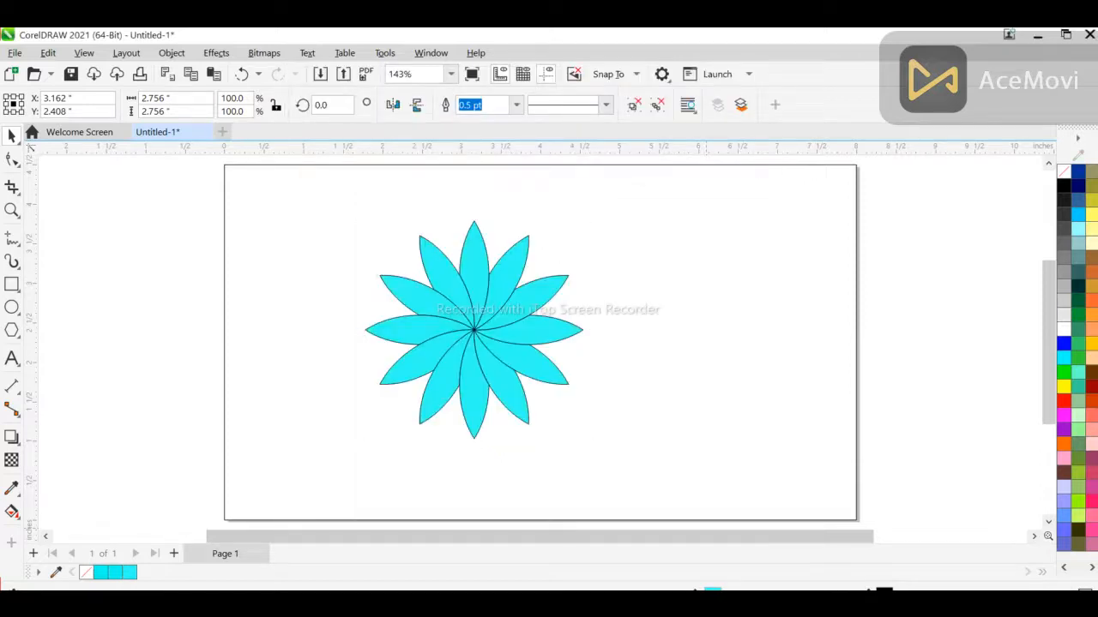
- Lighten the flower's fill further to #57FFF7 and again to #7DFFF9, adding each shade to the document palette
double_click(709, 590)
drag(467, 199, 440, 199)
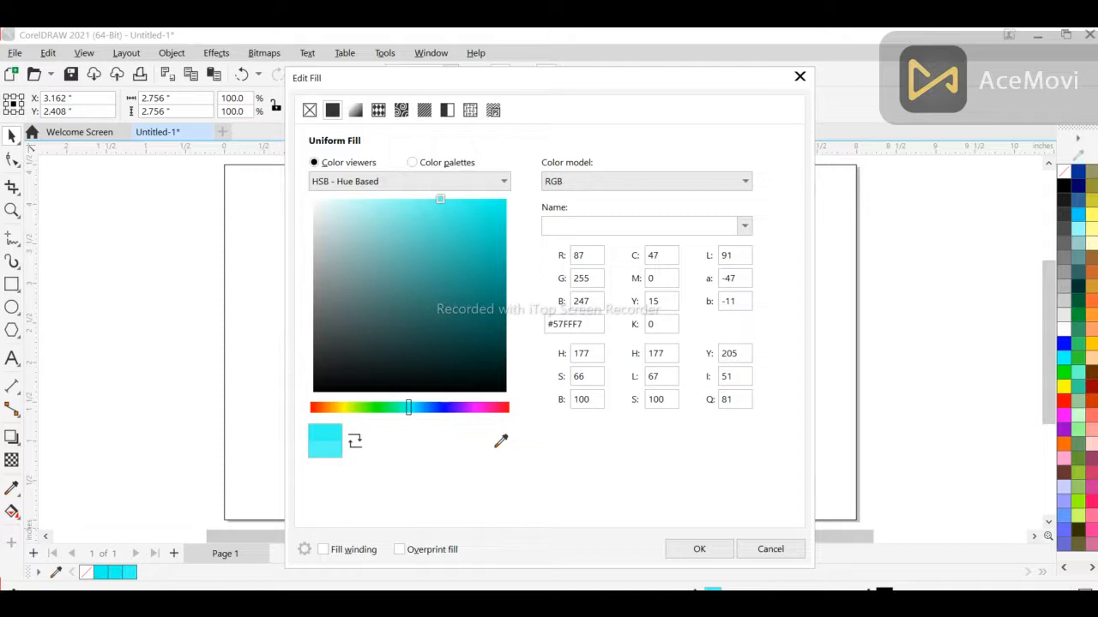
click(699, 549)
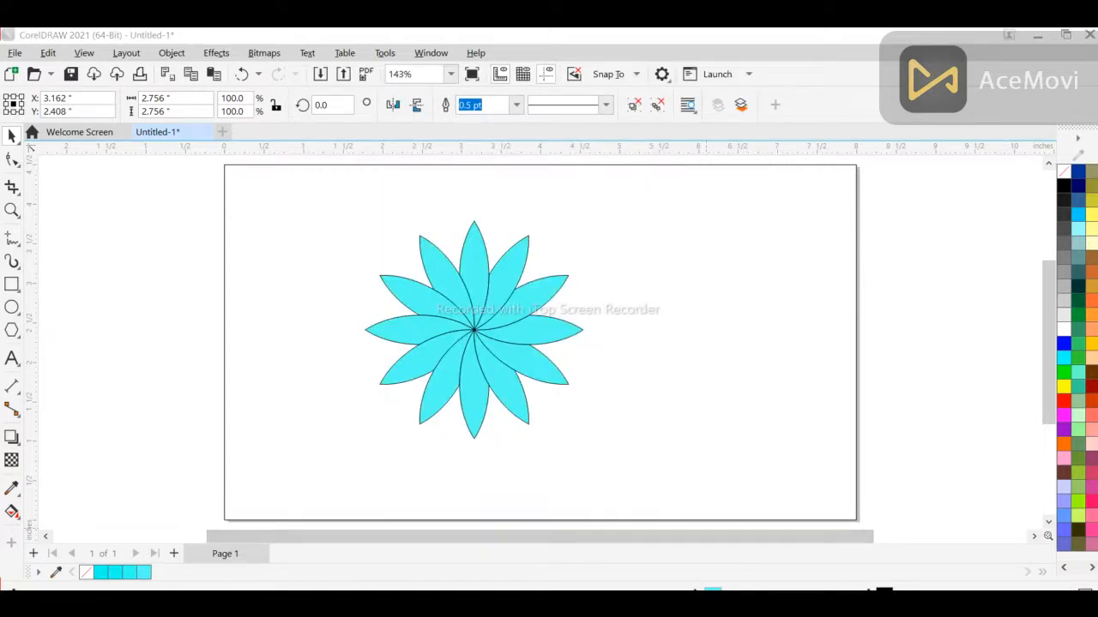
double_click(712, 590)
drag(439, 199, 411, 199)
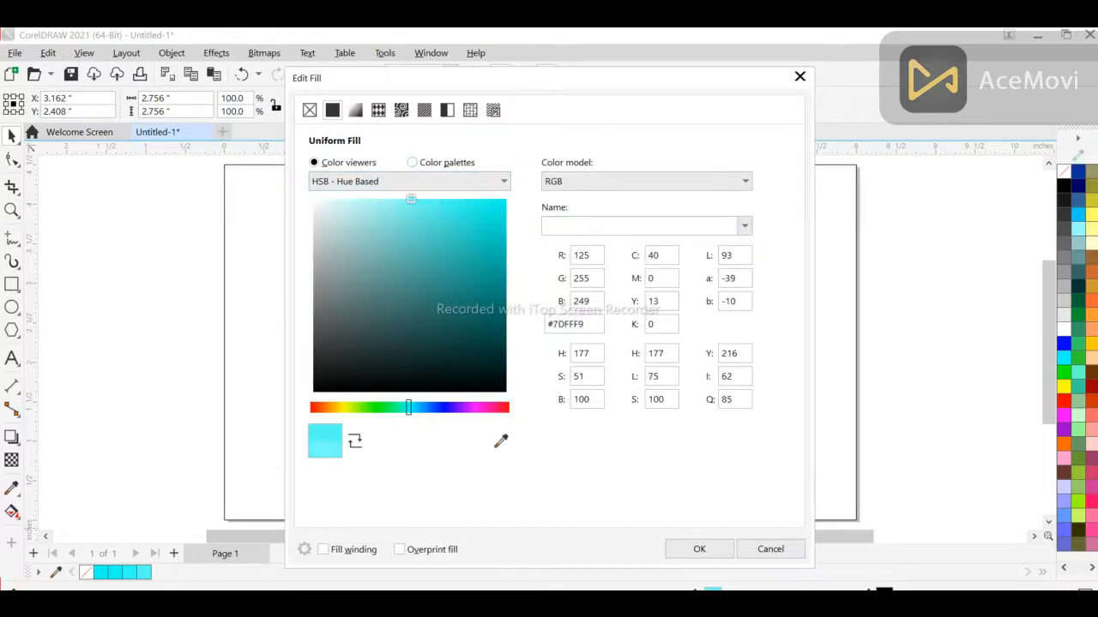
click(699, 549)
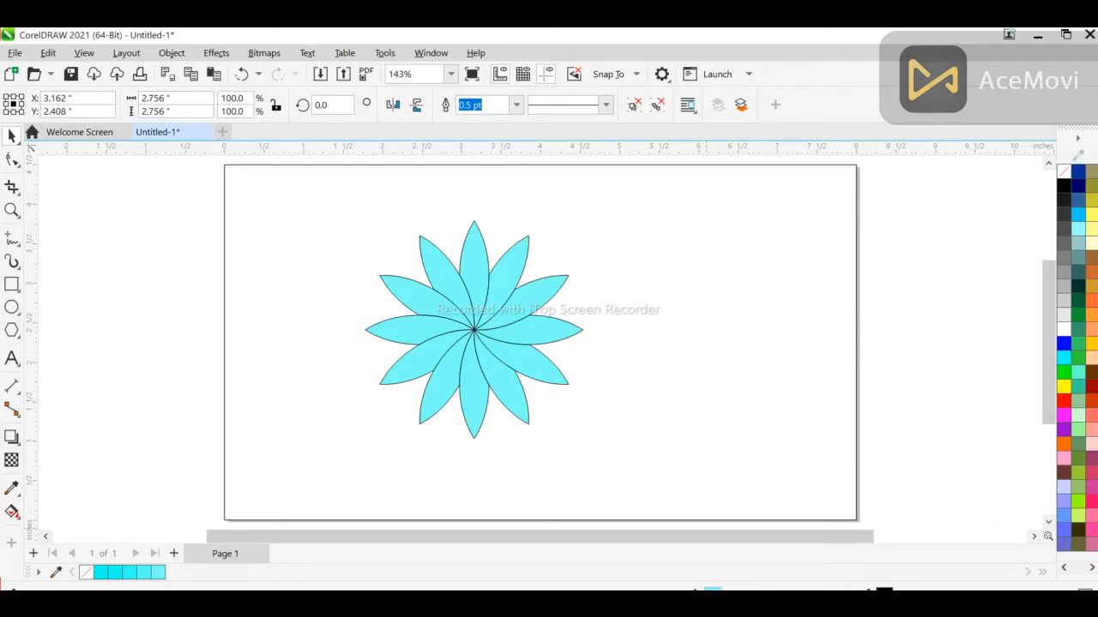
- Lighten the flower's fill to #96FFFA and again to a slightly paler cyan, adding each shade to the document palette
double_click(713, 589)
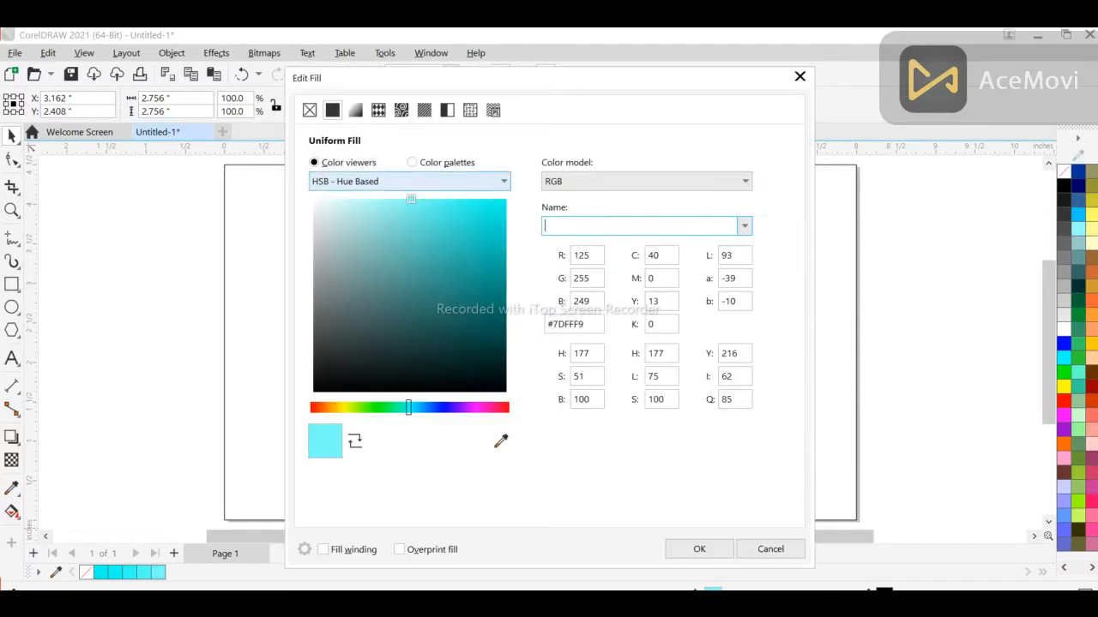
drag(410, 198, 391, 199)
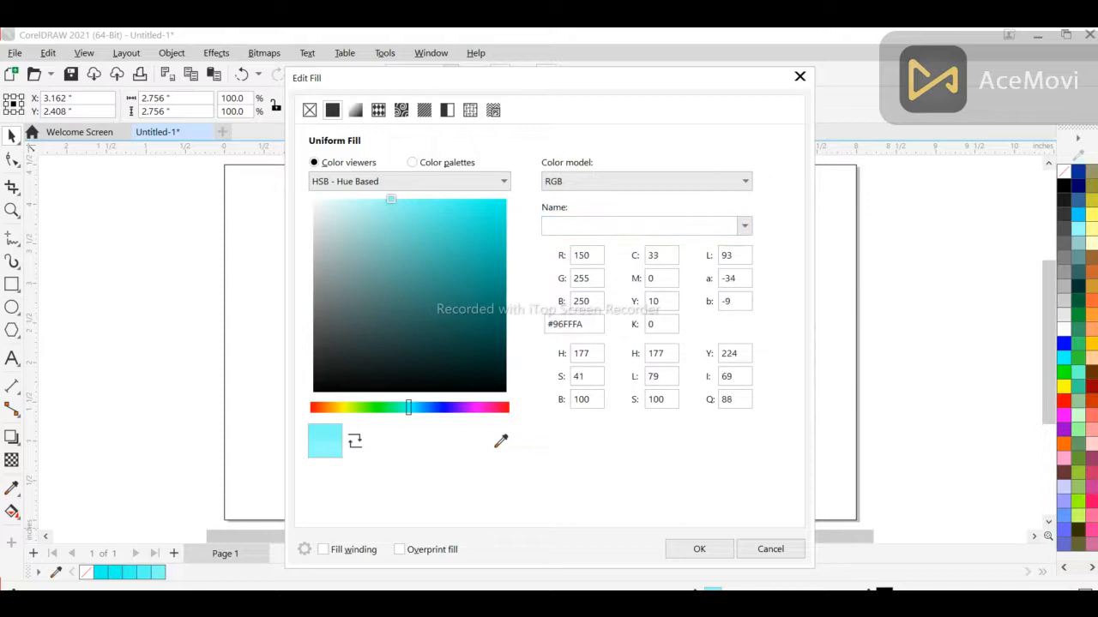
click(699, 548)
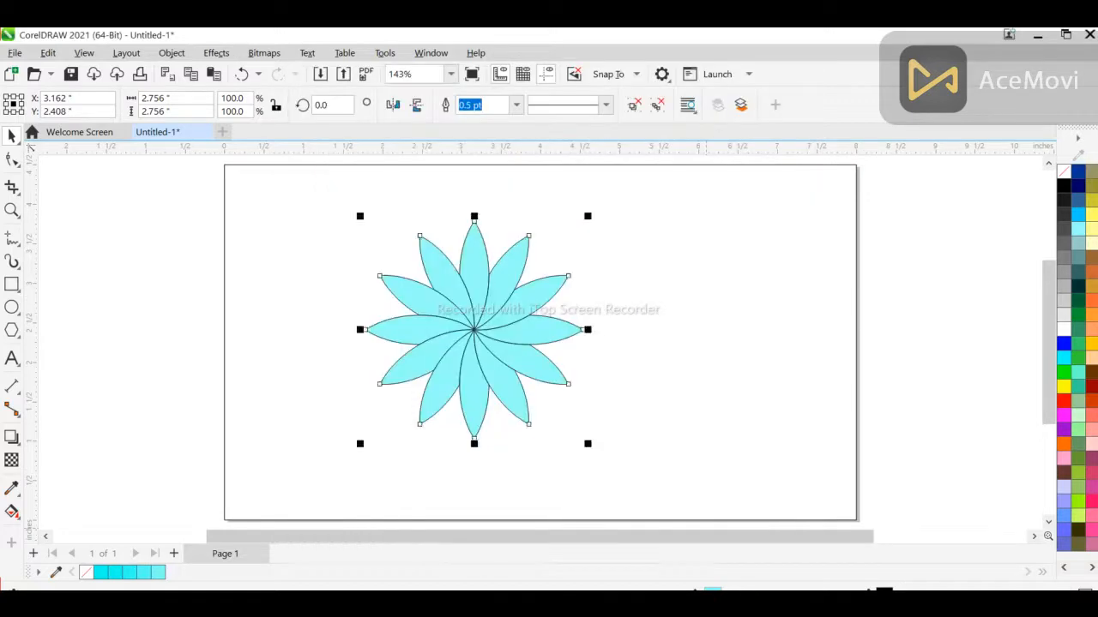
click(509, 322)
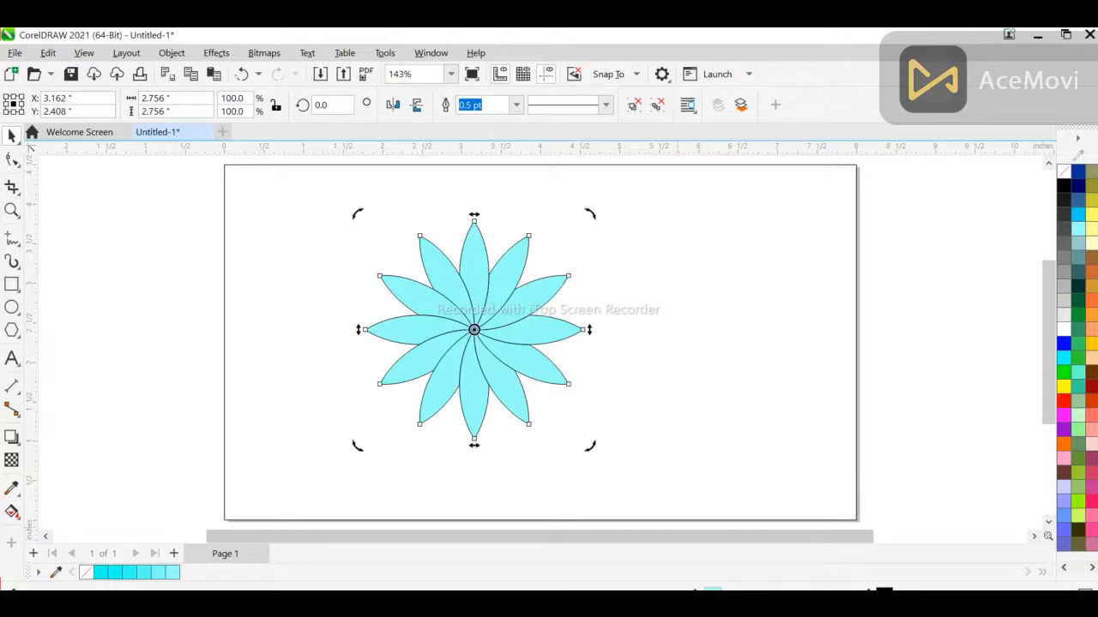
double_click(712, 590)
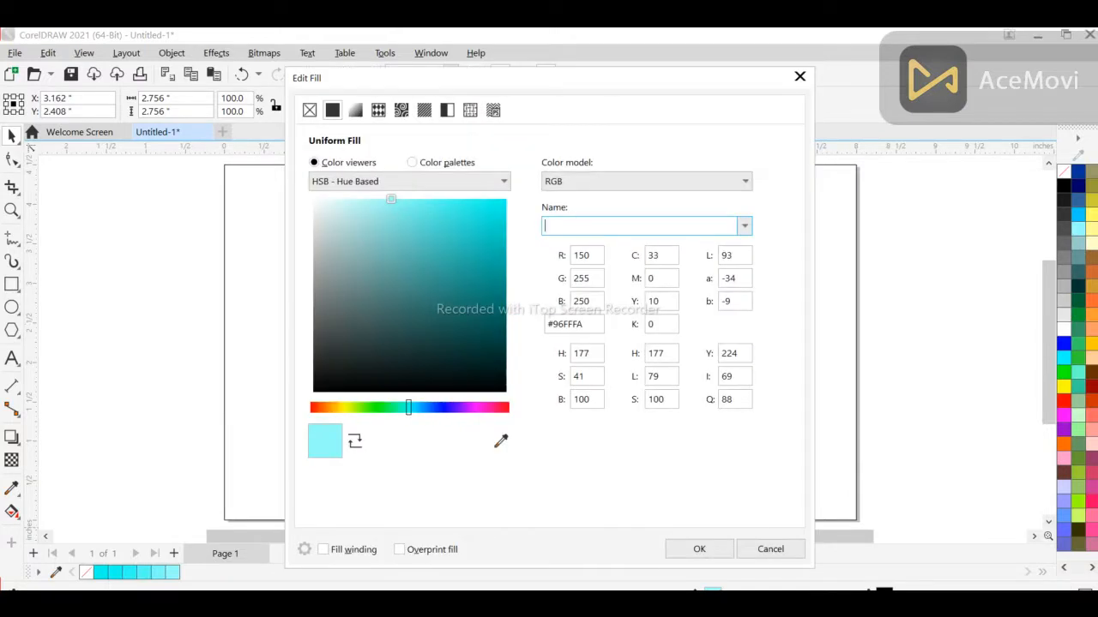
drag(391, 198, 374, 199)
click(699, 549)
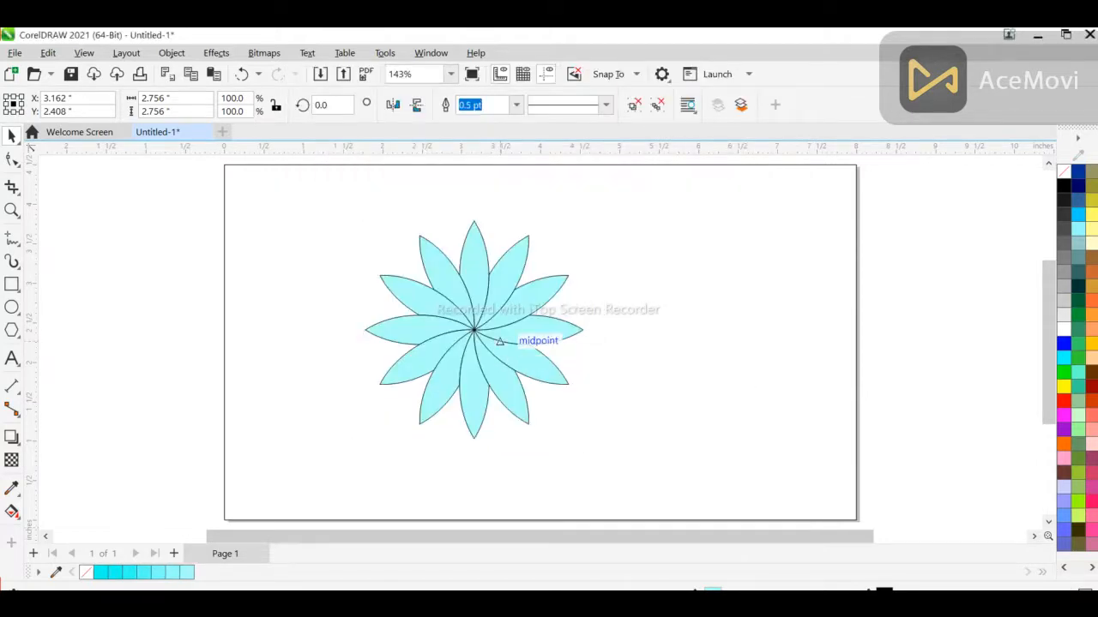
- Fill the flower with very pale cyan #D6FCFA and enlarge it about its centre to about 3.84 inches across
click(500, 341)
double_click(713, 590)
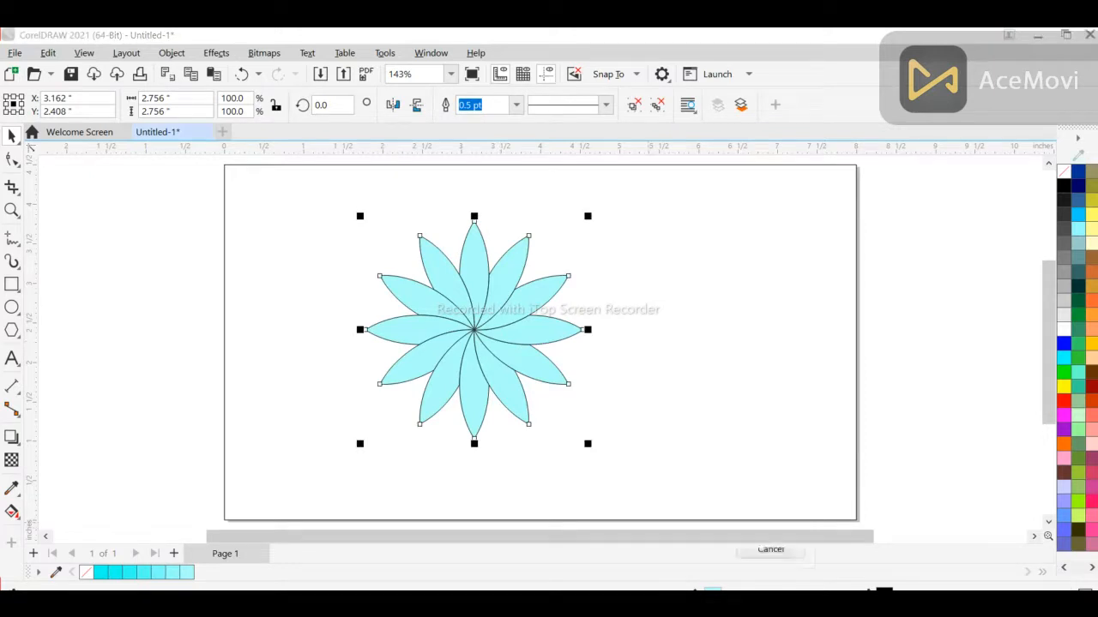
drag(373, 199, 341, 201)
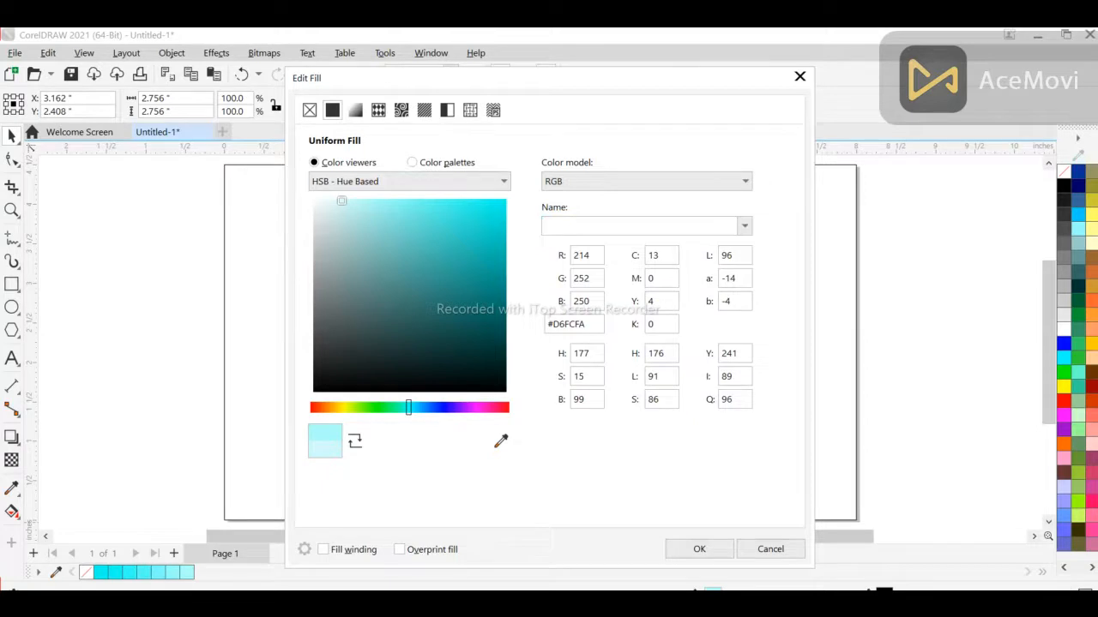
click(699, 549)
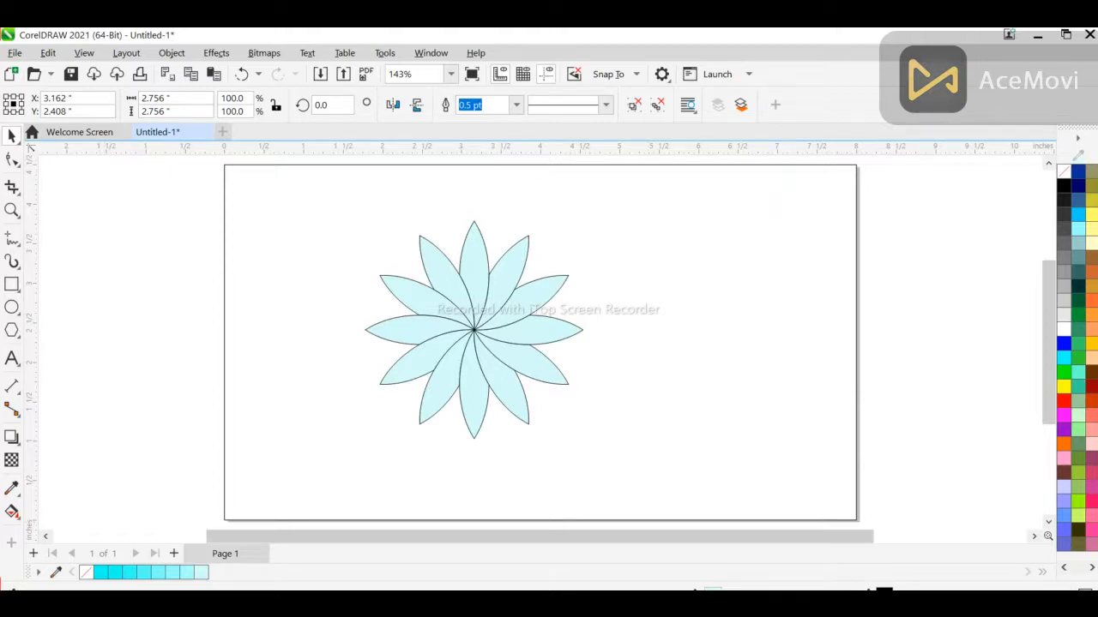
double_click(12, 136)
drag(588, 445, 631, 487)
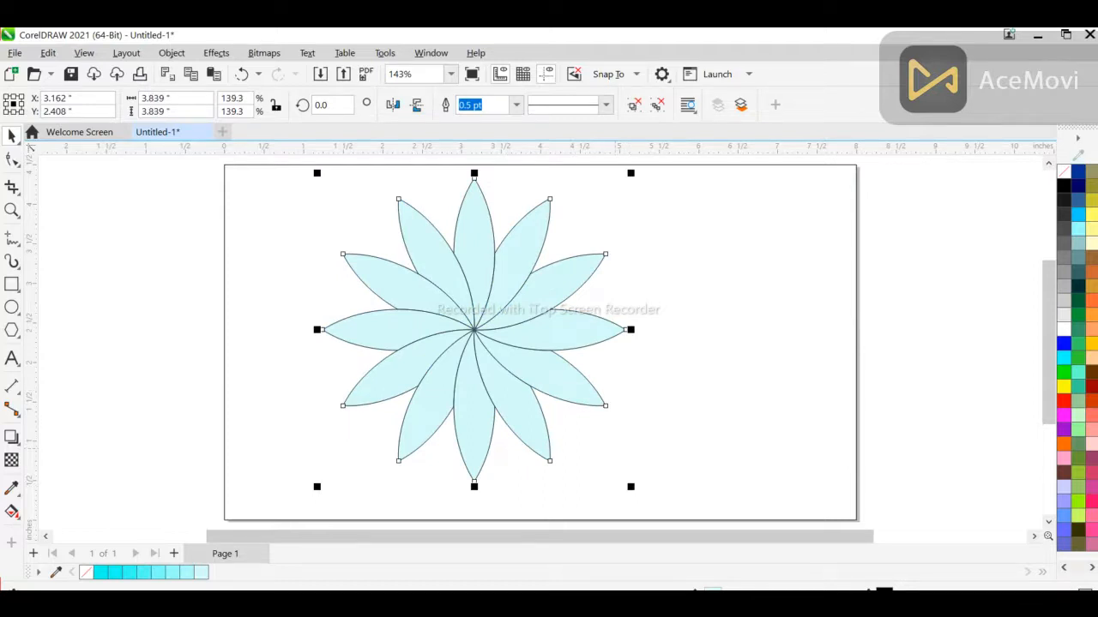
- Add a text note reading "ctrl+c+v" beside the flower and delete it again
click(12, 358)
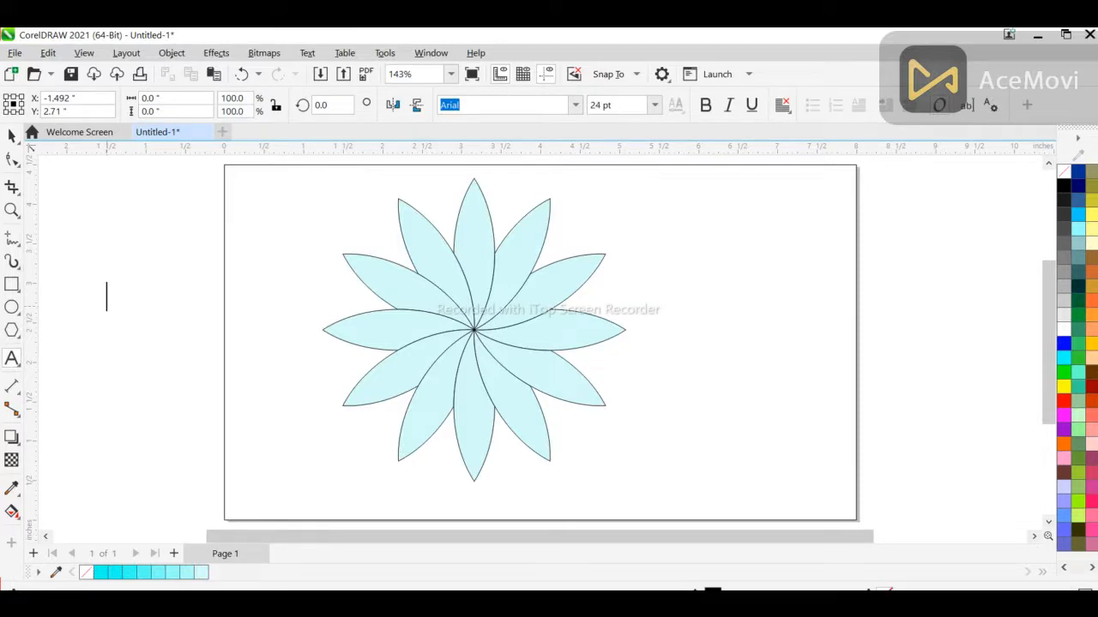
text(ctrl+c)
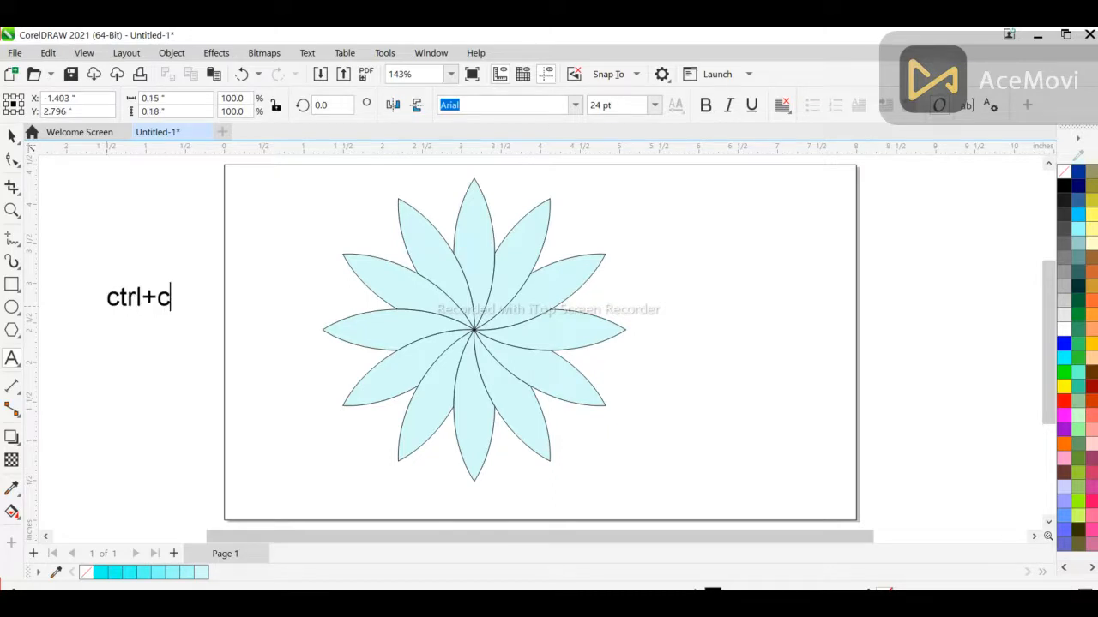
text(+v)
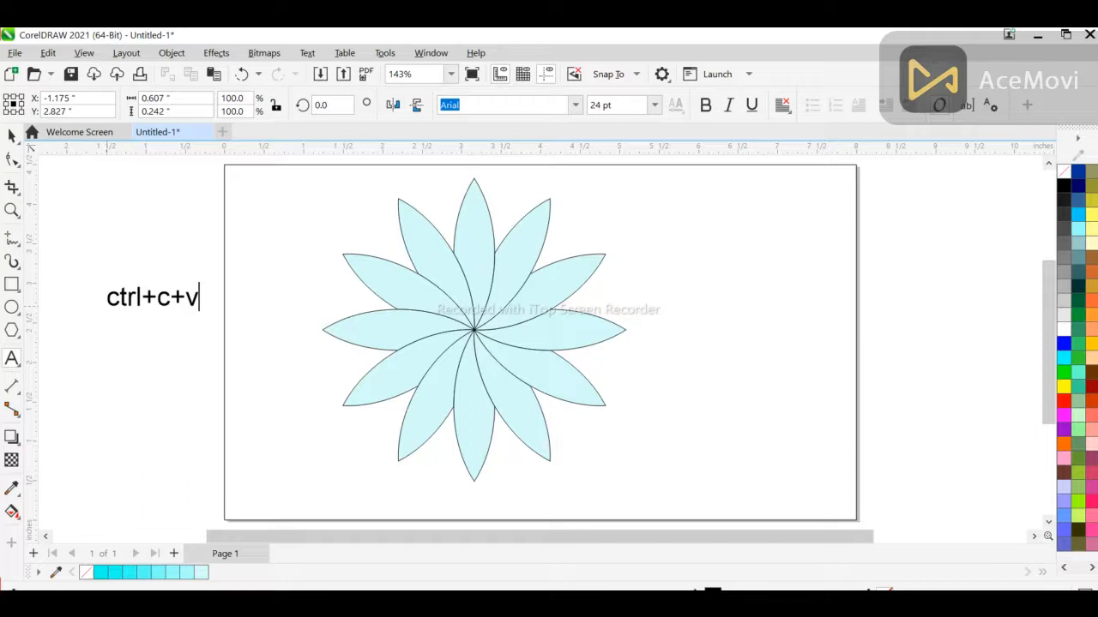
key(Escape)
click(11, 135)
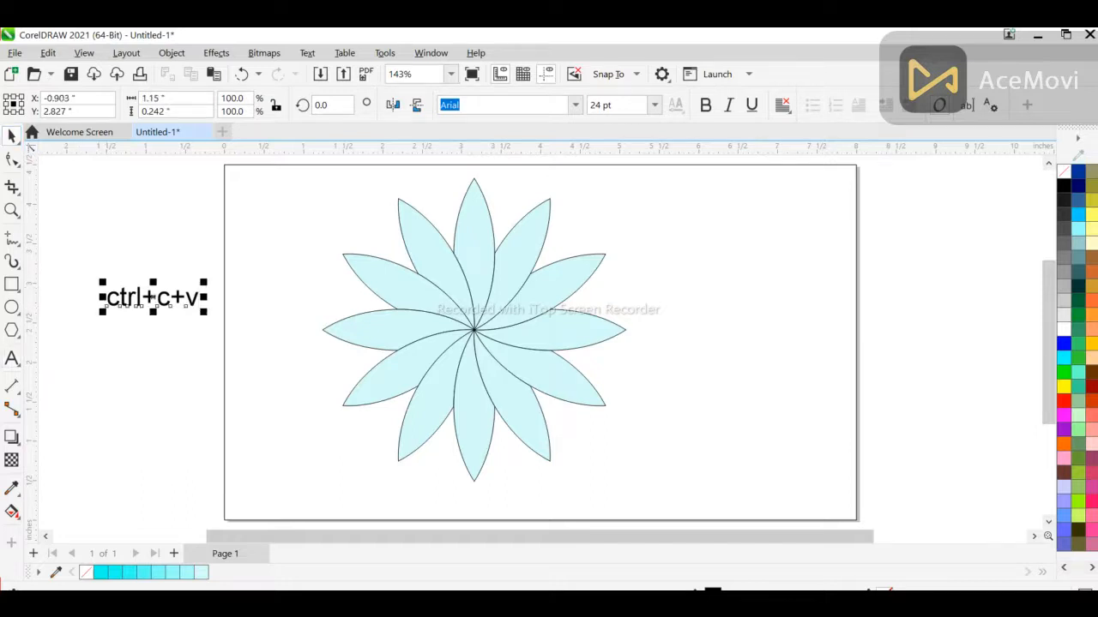
key(Delete)
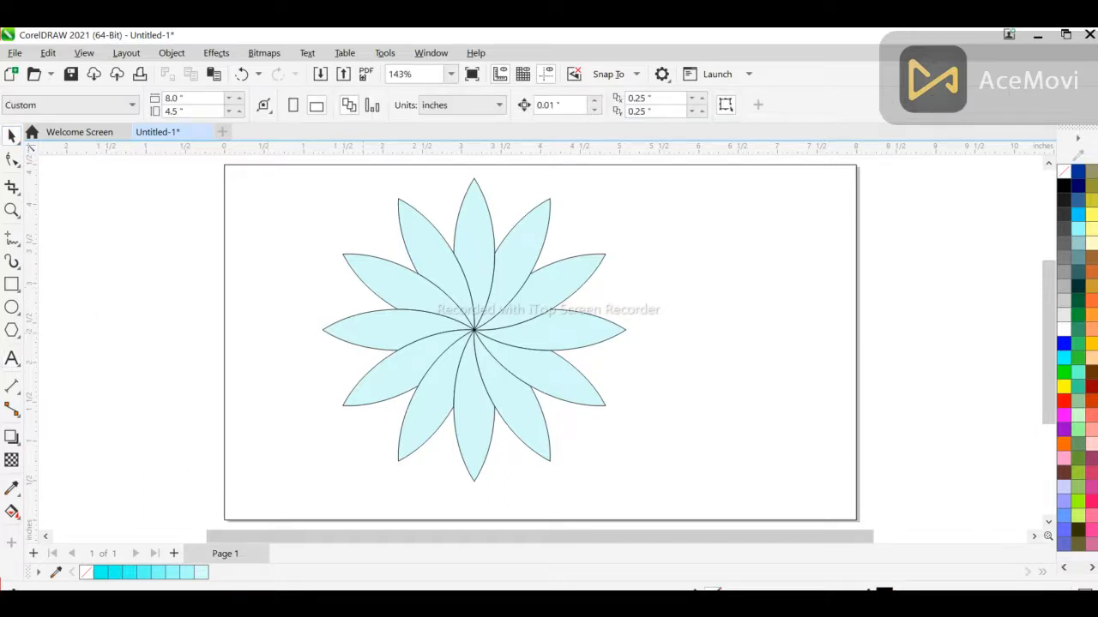
- Duplicate the flower in place as a concentric smaller copy about 3.28 inches across
key(ctrl+a)
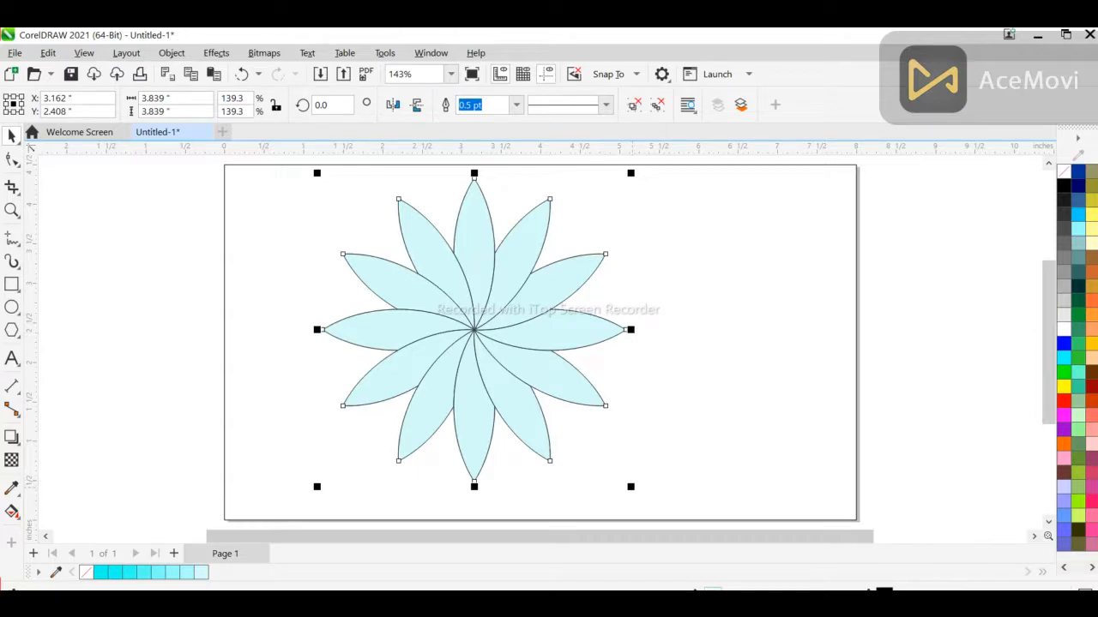
key(ctrl+c)
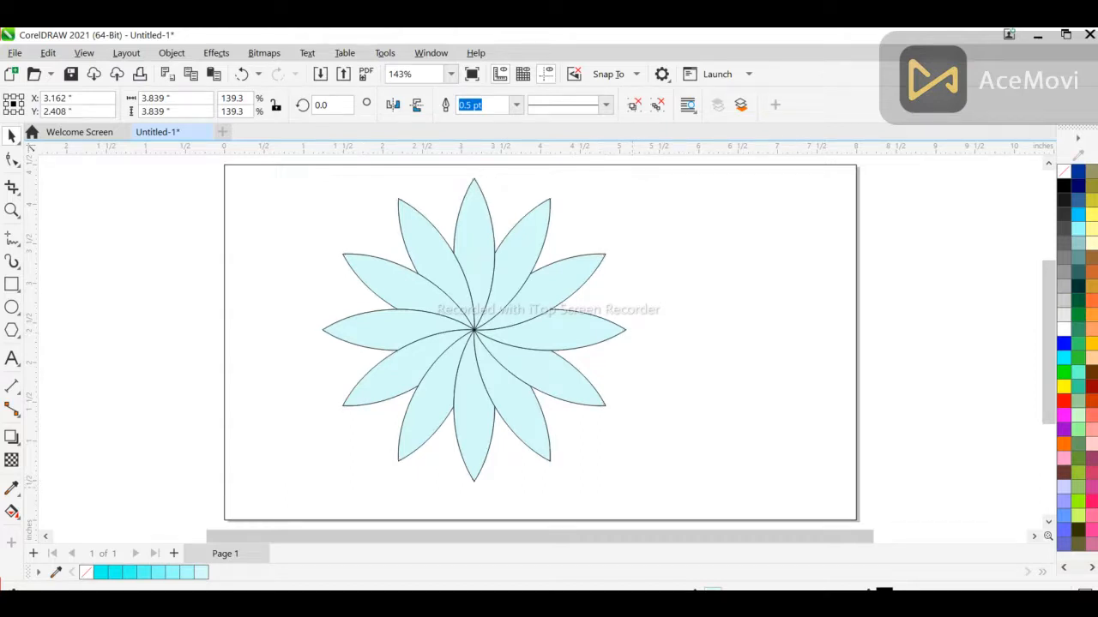
drag(633, 488, 631, 466)
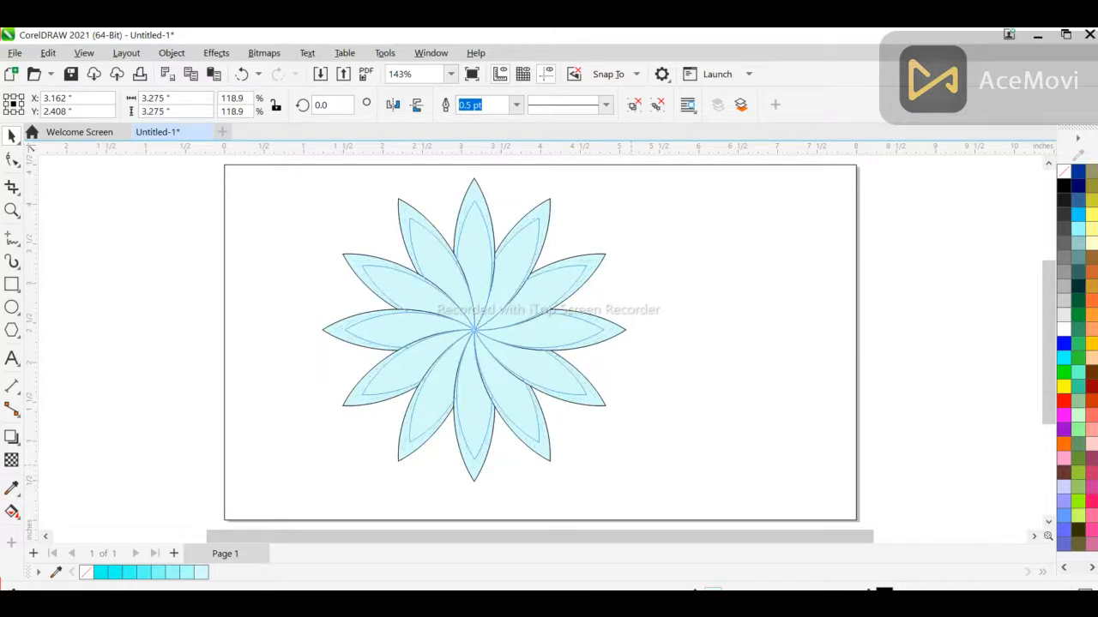
right_click(631, 467)
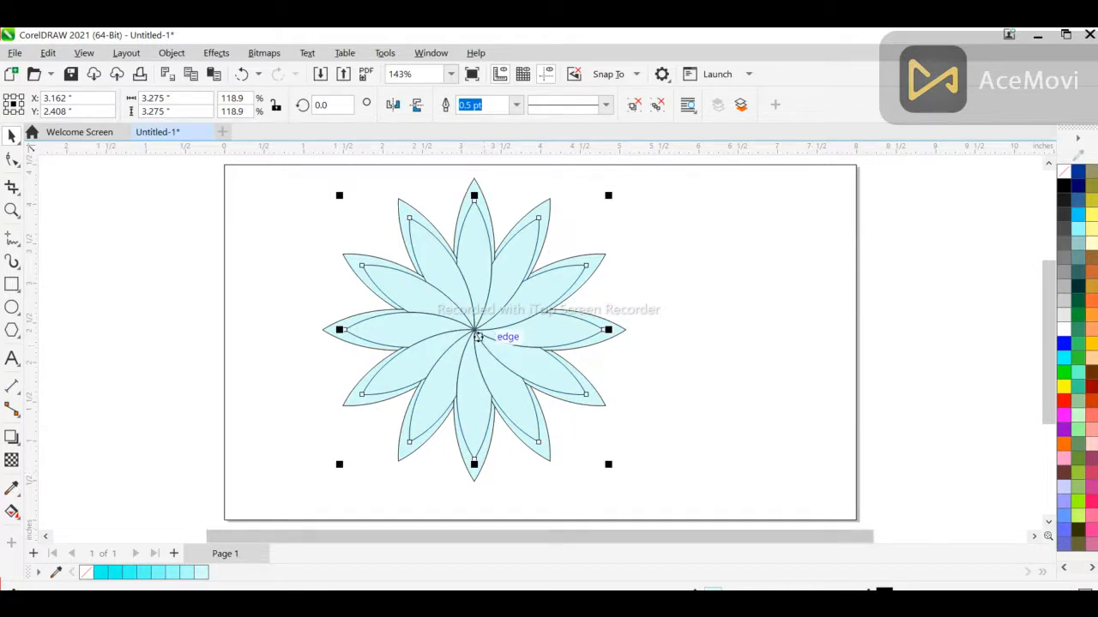
- Rotate the smaller inner flower counterclockwise about the shared centre, adjusting its angle to about 4°
click(474, 331)
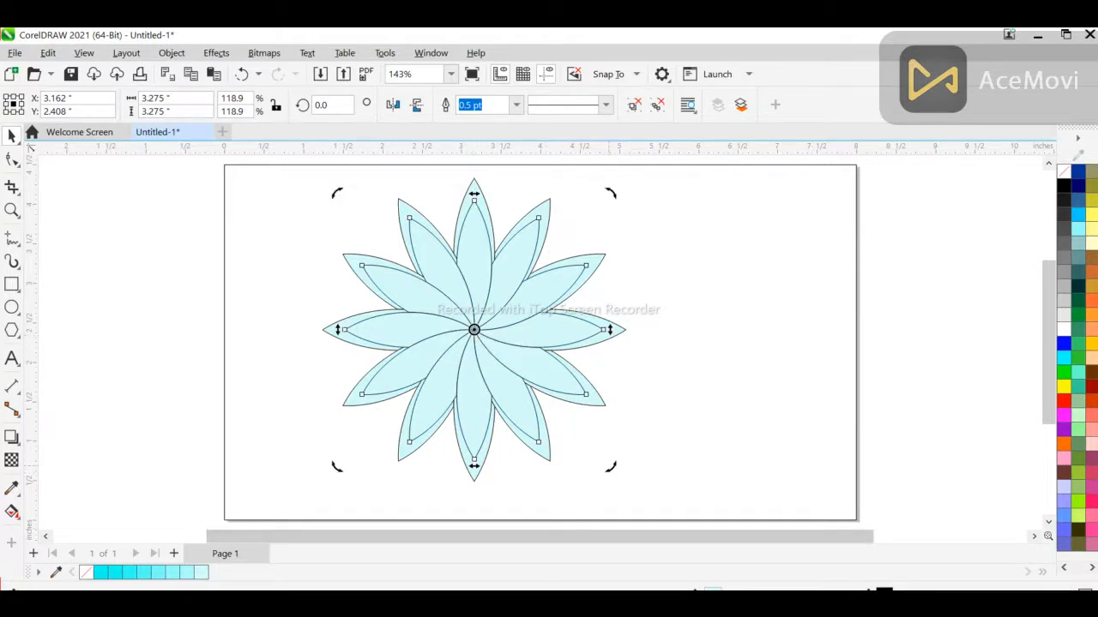
drag(610, 468, 619, 458)
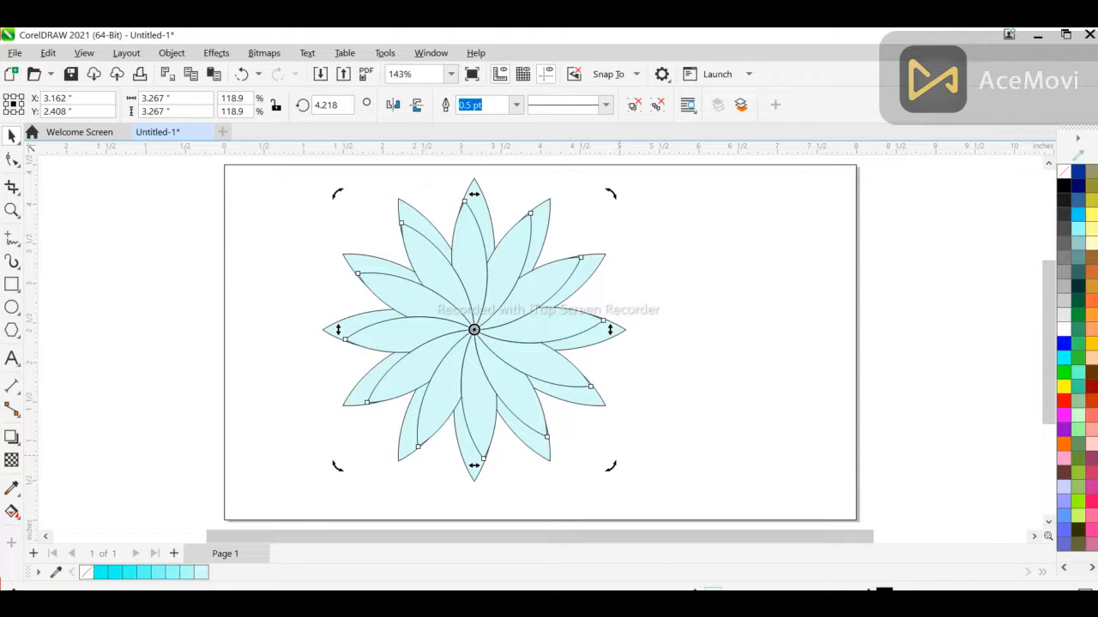
key(ctrl+r)
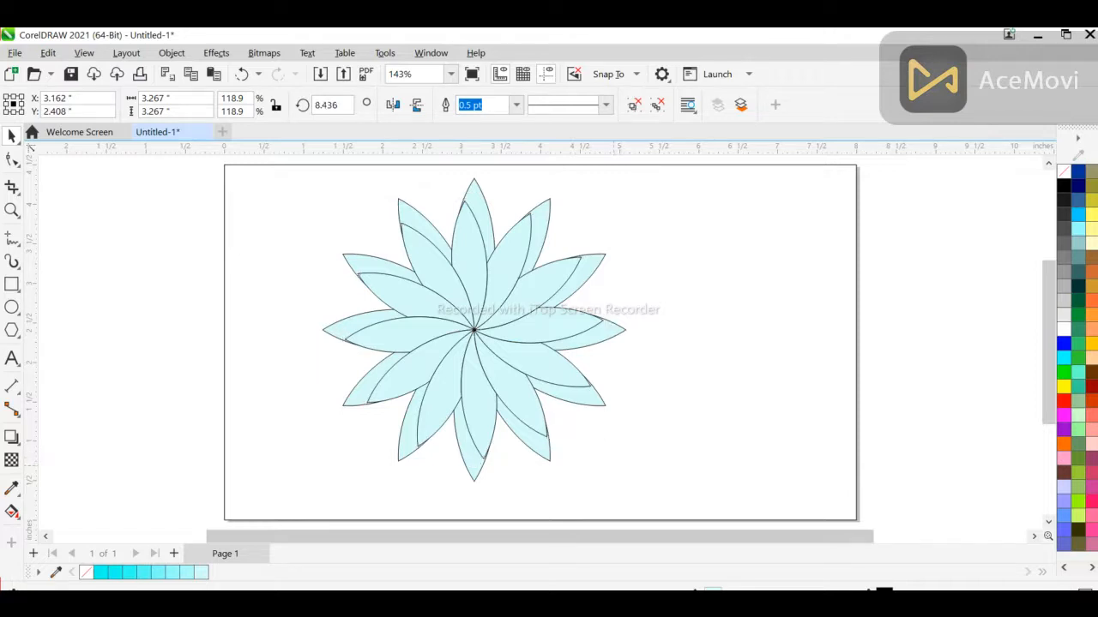
drag(609, 467, 613, 463)
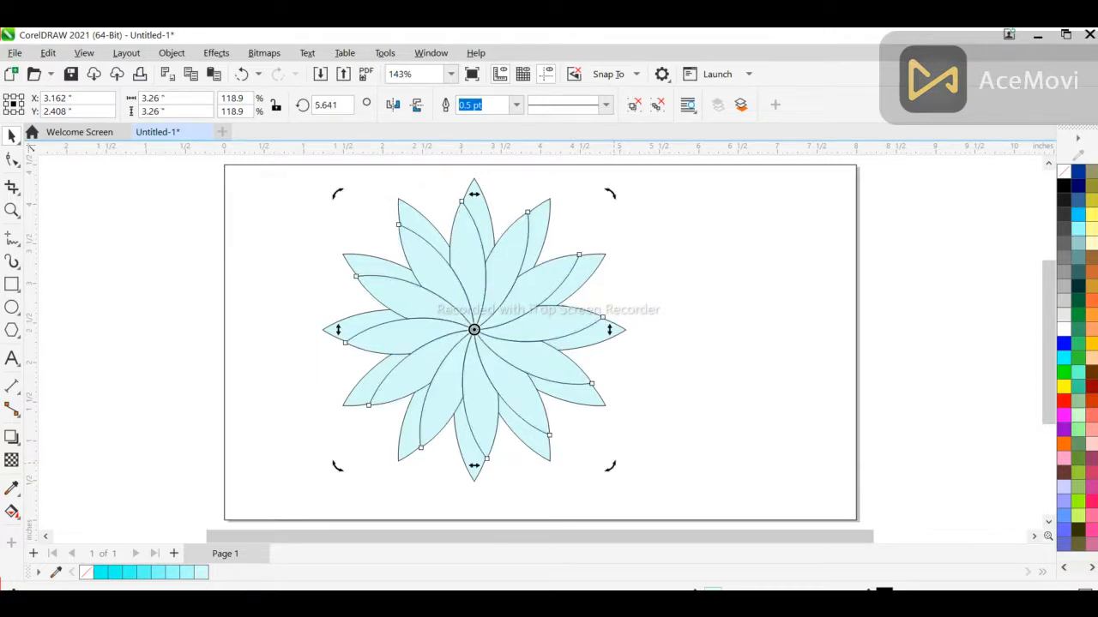
key(ctrl+r)
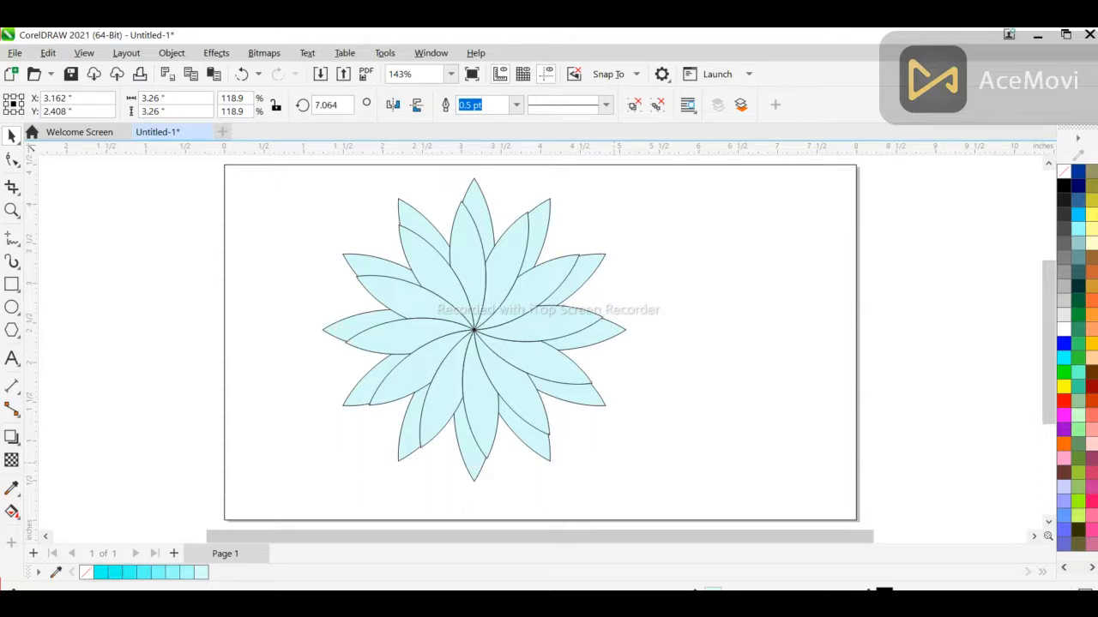
drag(614, 462, 608, 467)
key(ctrl+r)
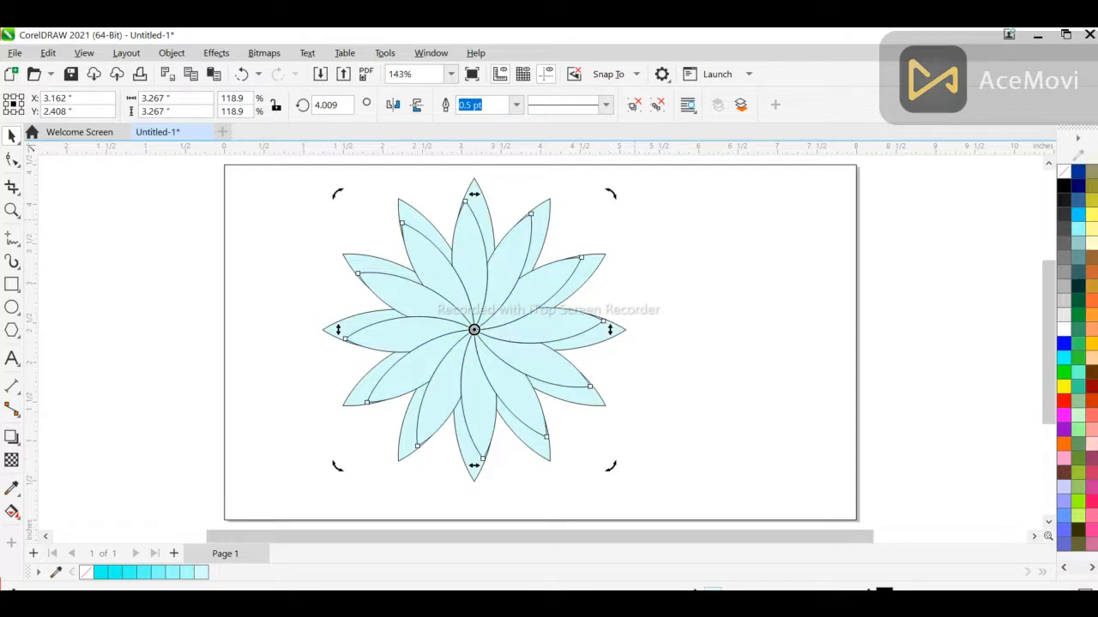
- Enlarge the rotated second flower layer about its centre to about 3.35 inches across
click(475, 330)
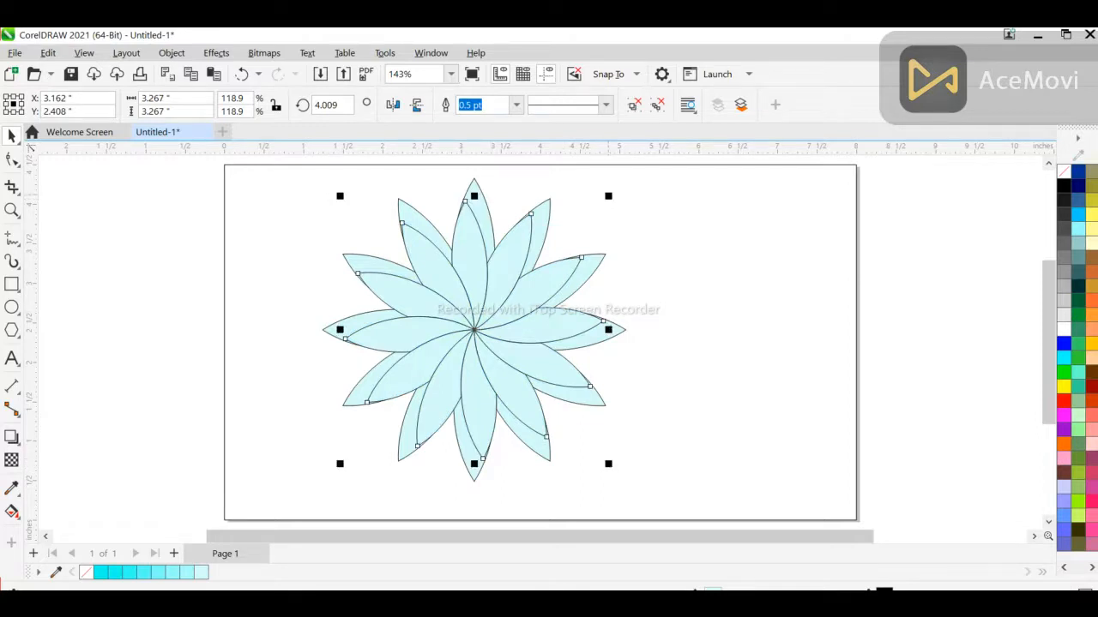
drag(608, 464, 607, 463)
drag(609, 195, 610, 192)
key(Escape)
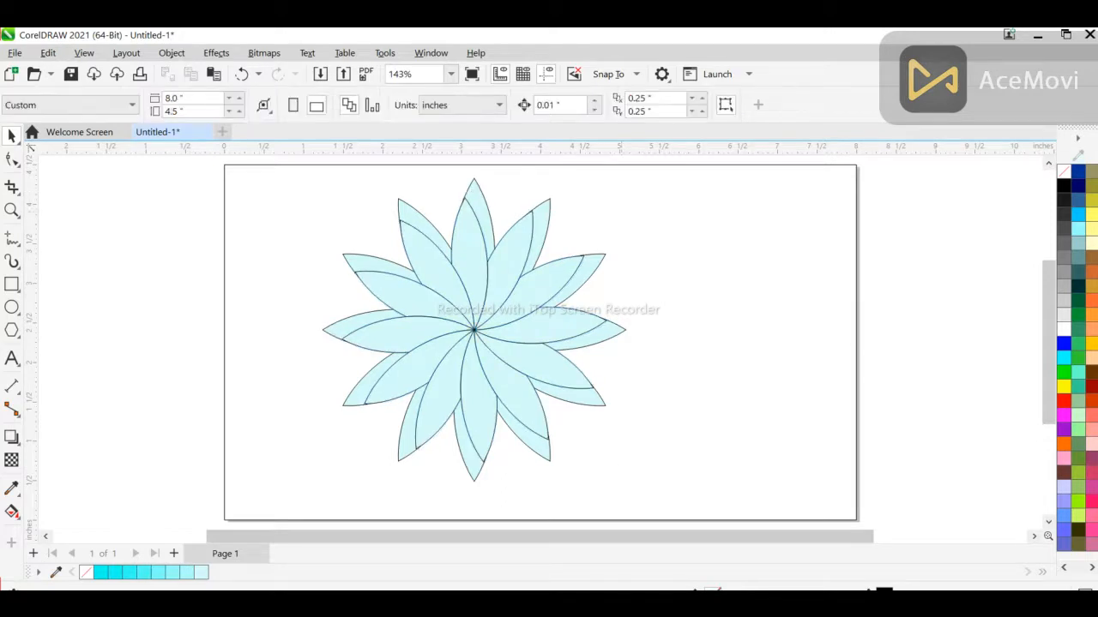
- Duplicate the second flower layer as a concentric copy about 2.84 inches across and rotate it counterclockwise to about 9.2°
click(532, 297)
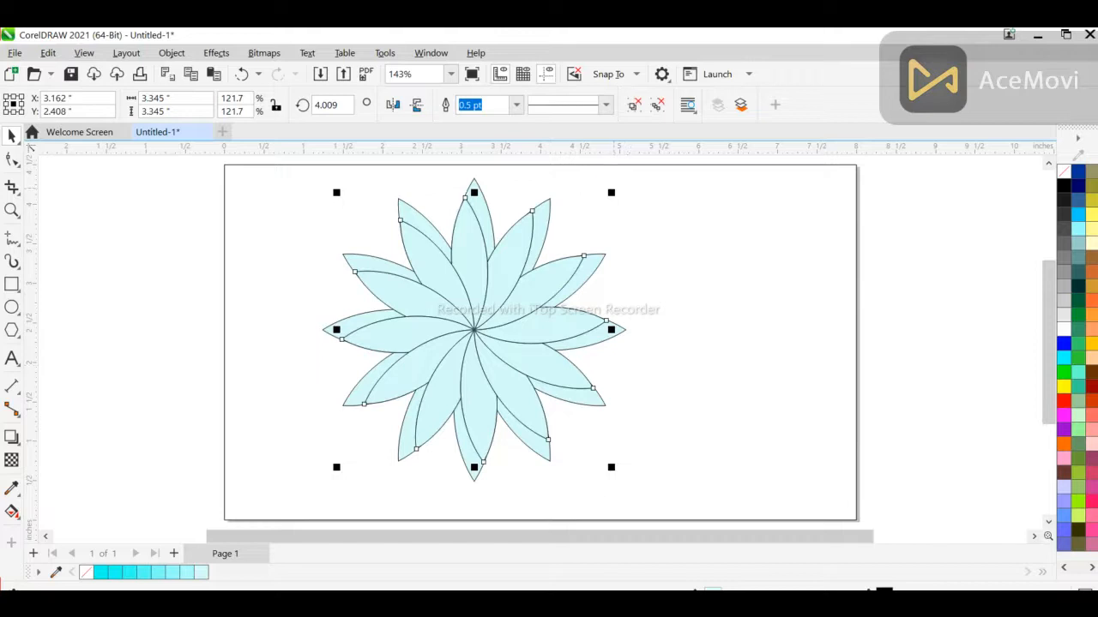
drag(611, 193, 591, 212)
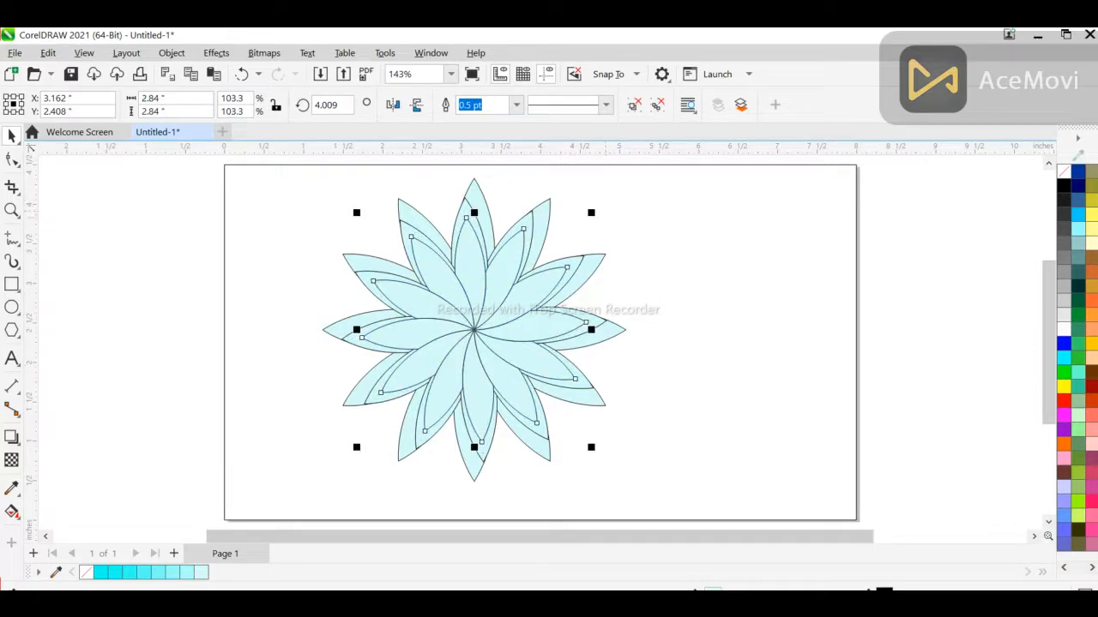
click(478, 337)
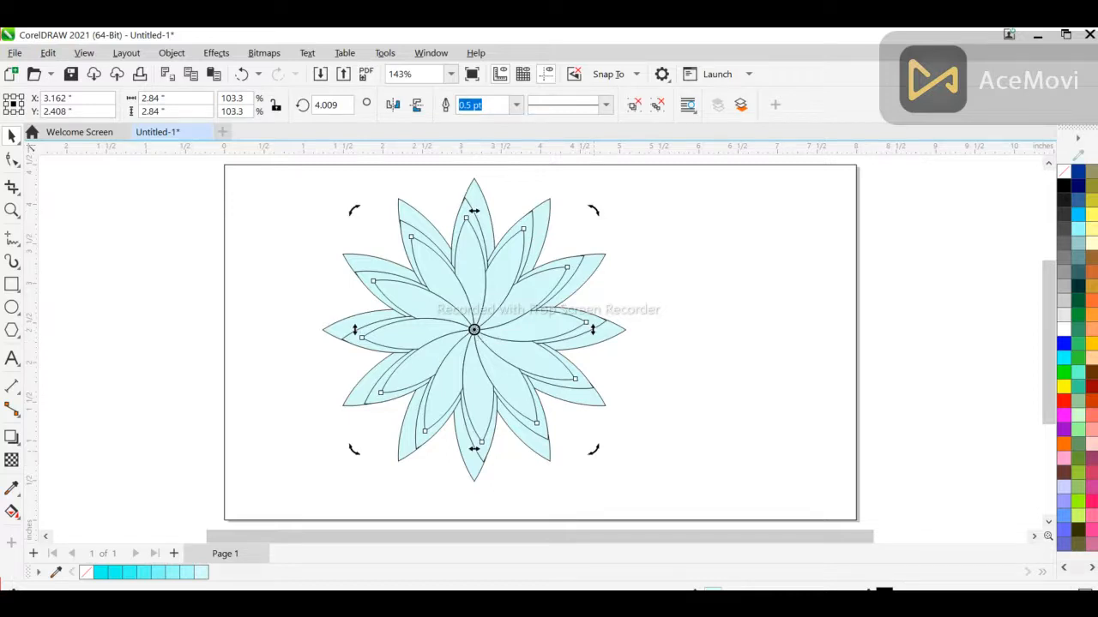
drag(593, 450, 604, 439)
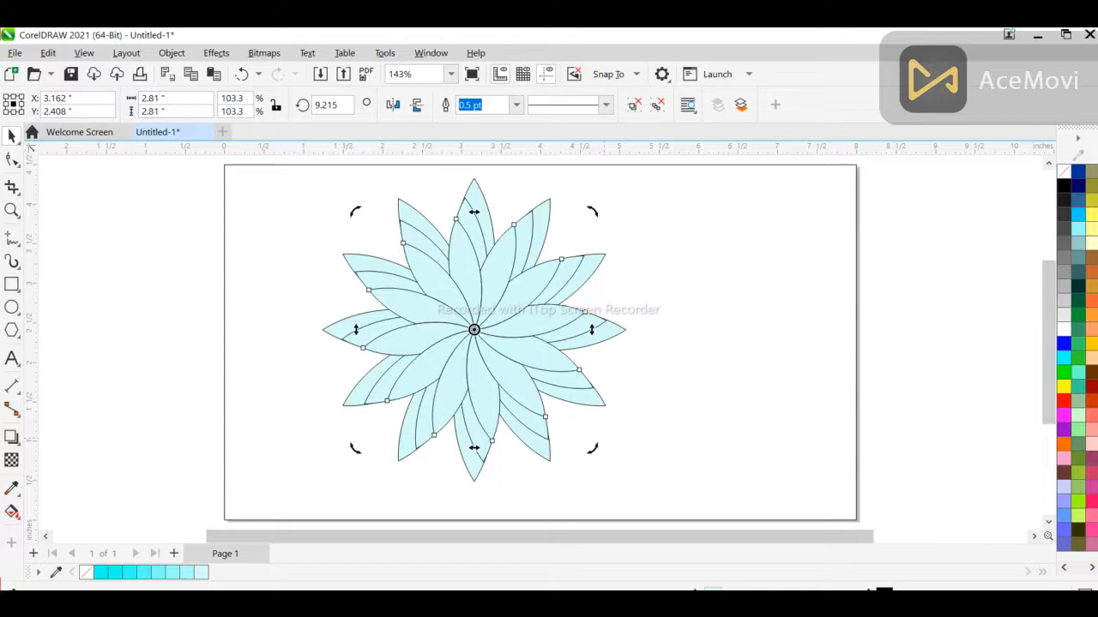
key(Escape)
- Duplicate the third layer as a concentric copy about 2.2 inches across and rotate it counterclockwise to about 16.5°
click(531, 335)
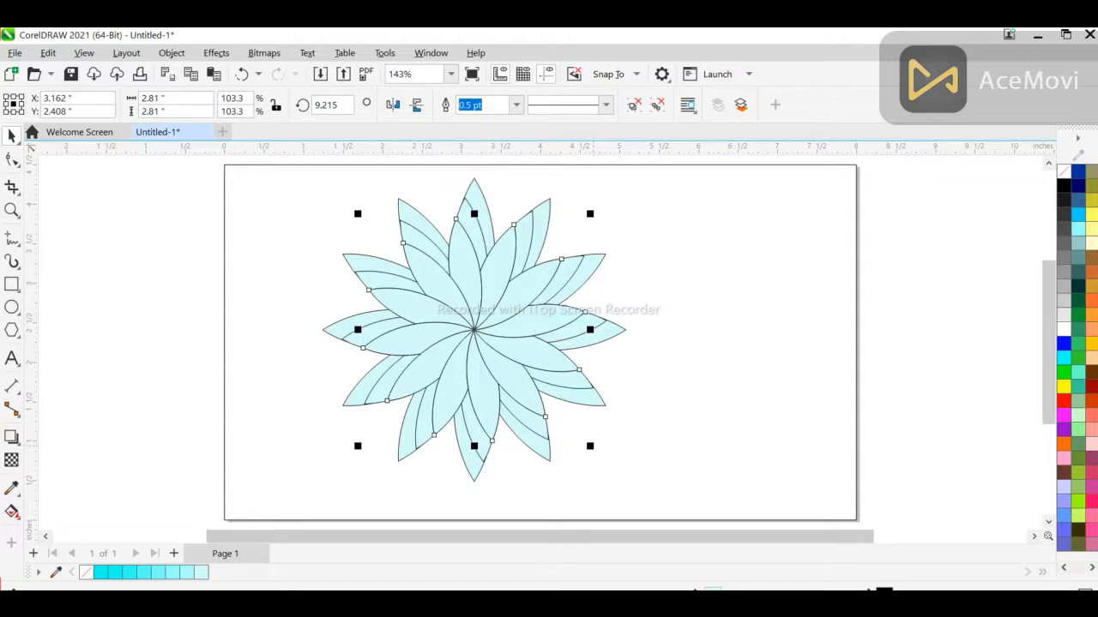
drag(592, 446, 561, 421)
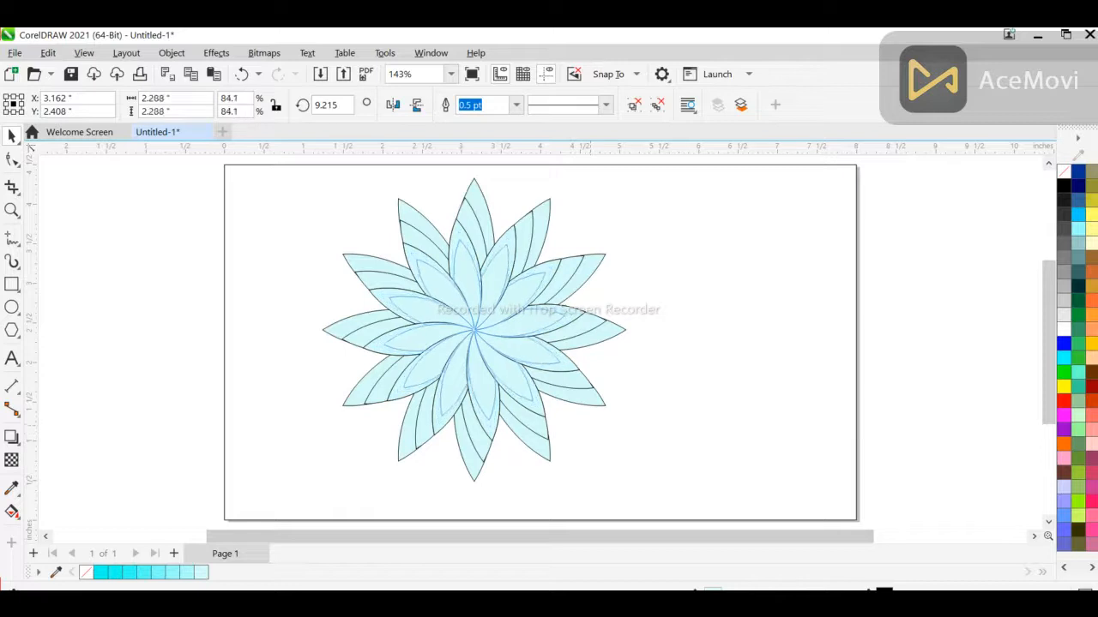
click(483, 330)
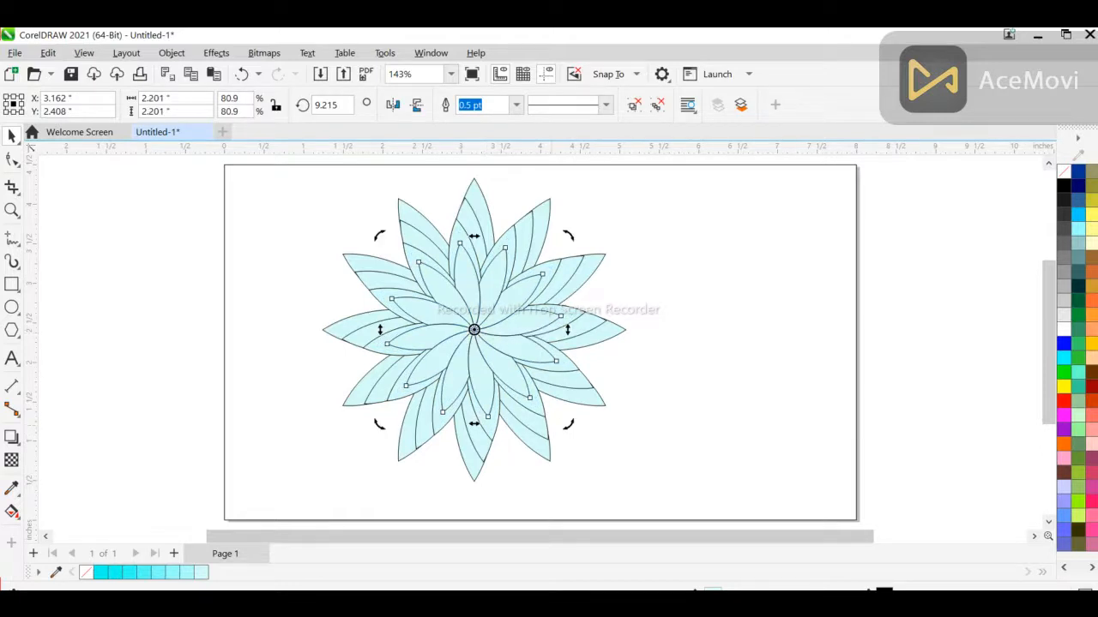
drag(568, 424, 577, 412)
key(Escape)
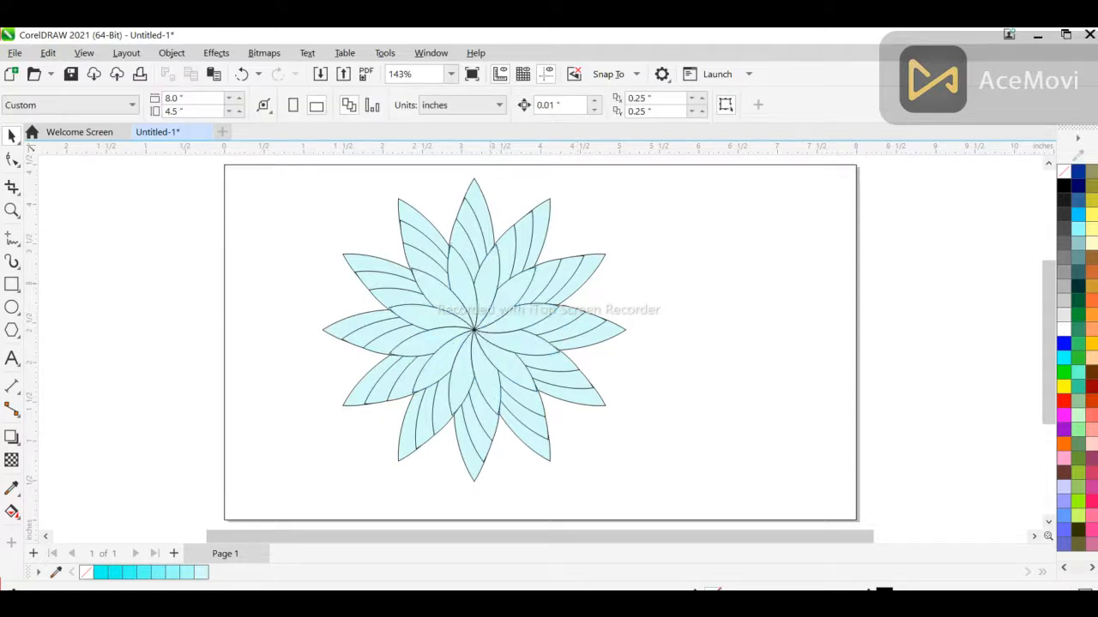
click(484, 326)
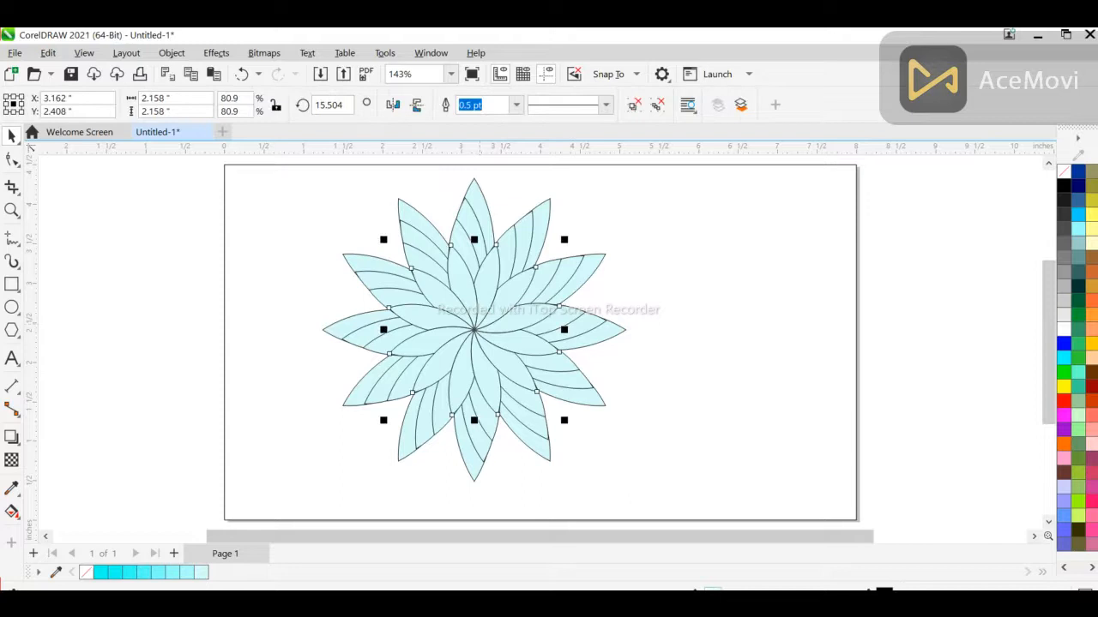
click(482, 329)
mouse_move(567, 422)
mouse_down()
mouse_move(576, 410)
mouse_move(569, 421)
mouse_up()
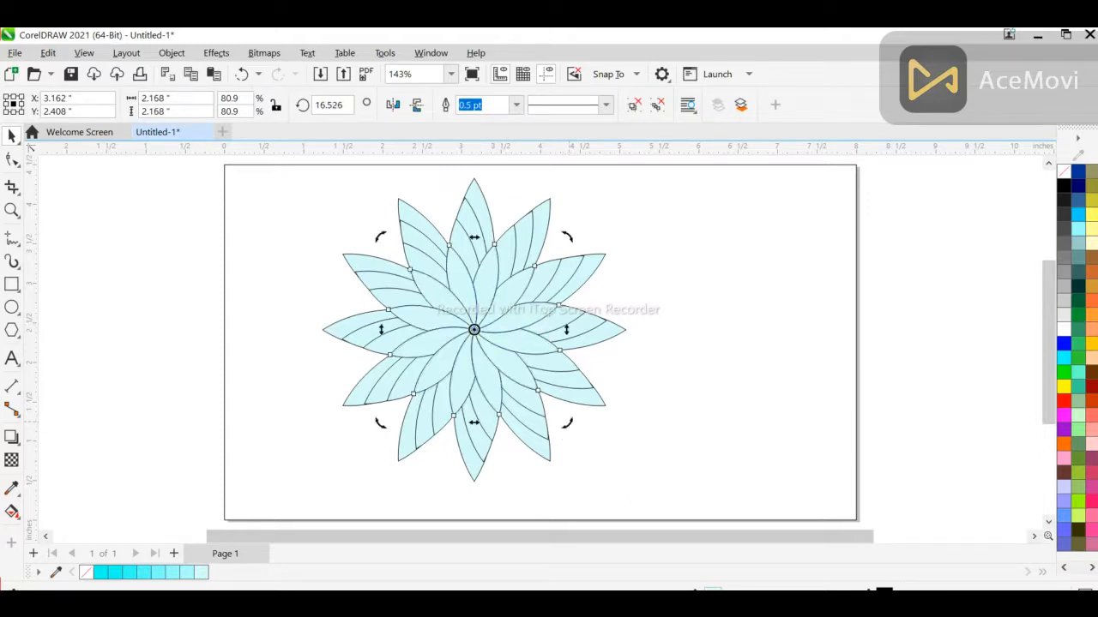
key(Escape)
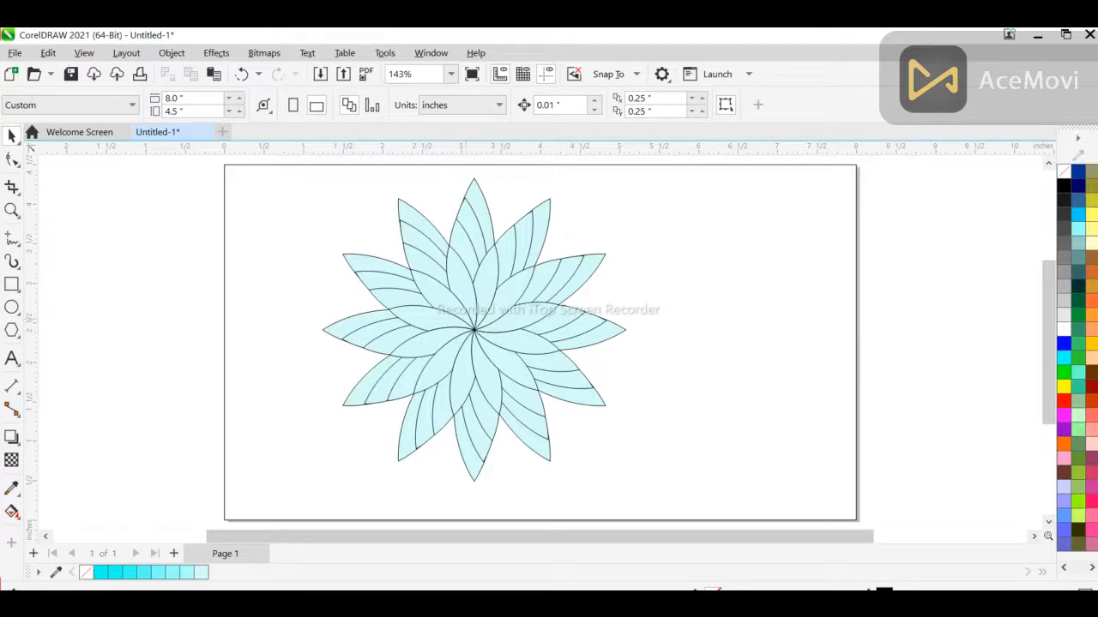
- Duplicate the fourth layer as a concentric copy about 1.73 inches across and rotate it counterclockwise to about 23.7°
click(463, 319)
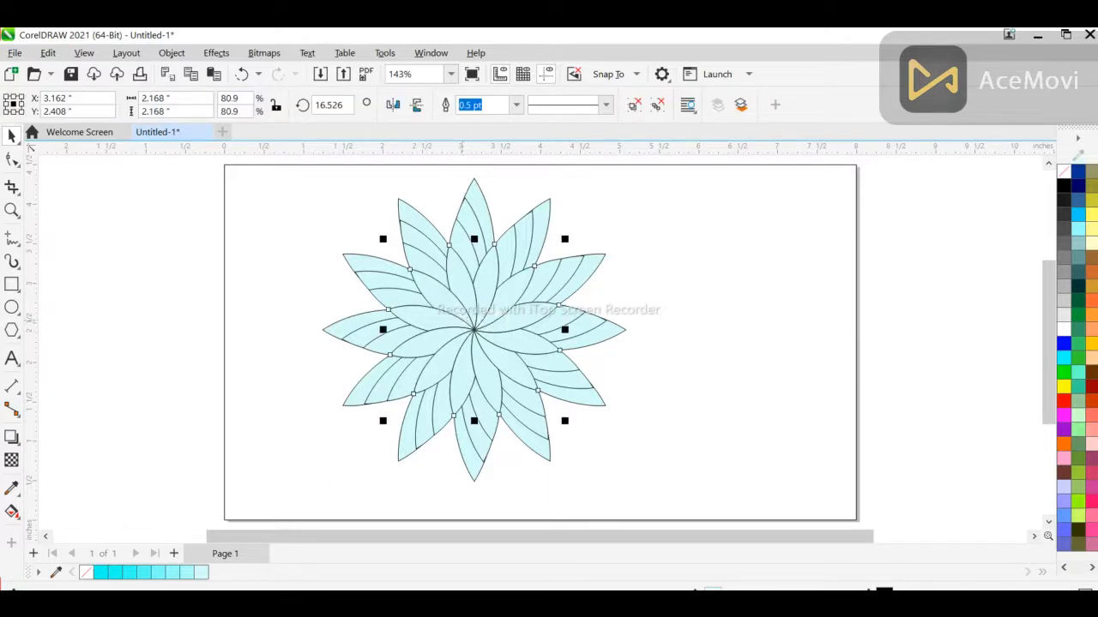
drag(564, 419, 557, 398)
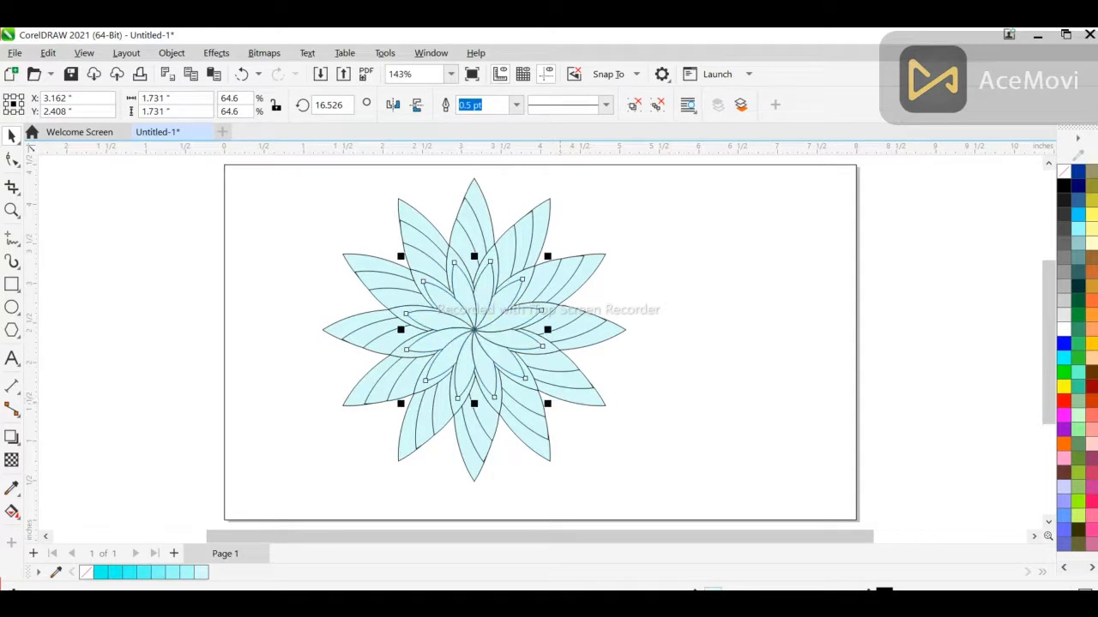
click(463, 326)
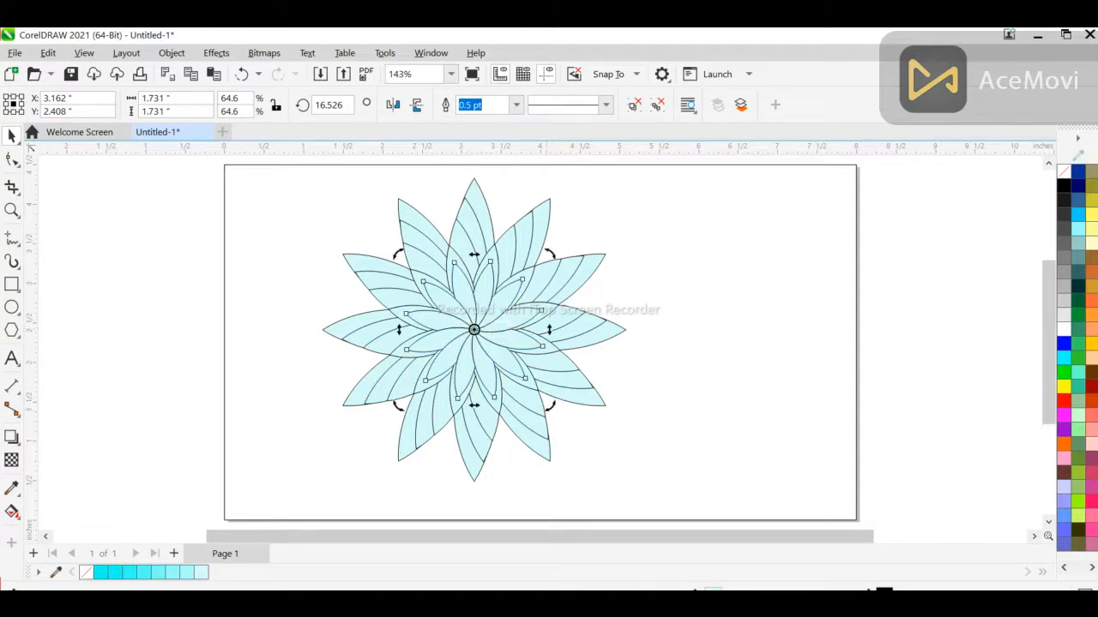
drag(549, 405, 555, 397)
click(668, 396)
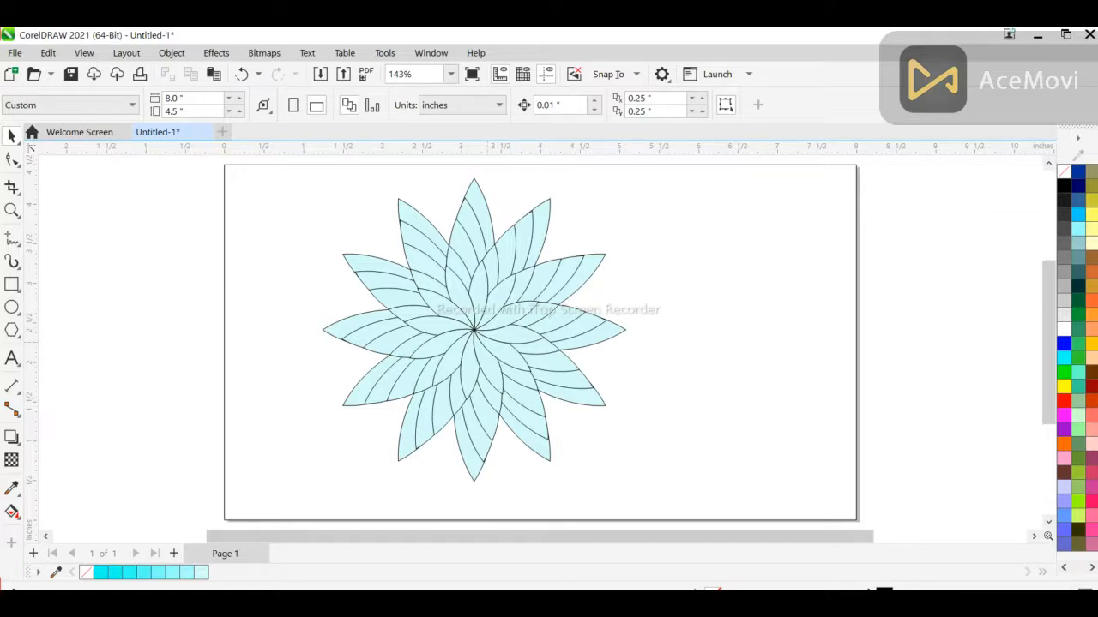
- Duplicate the fifth layer as a smaller concentric copy, rotate it to about 29.5° and size it to about 1.36 inches across
click(491, 340)
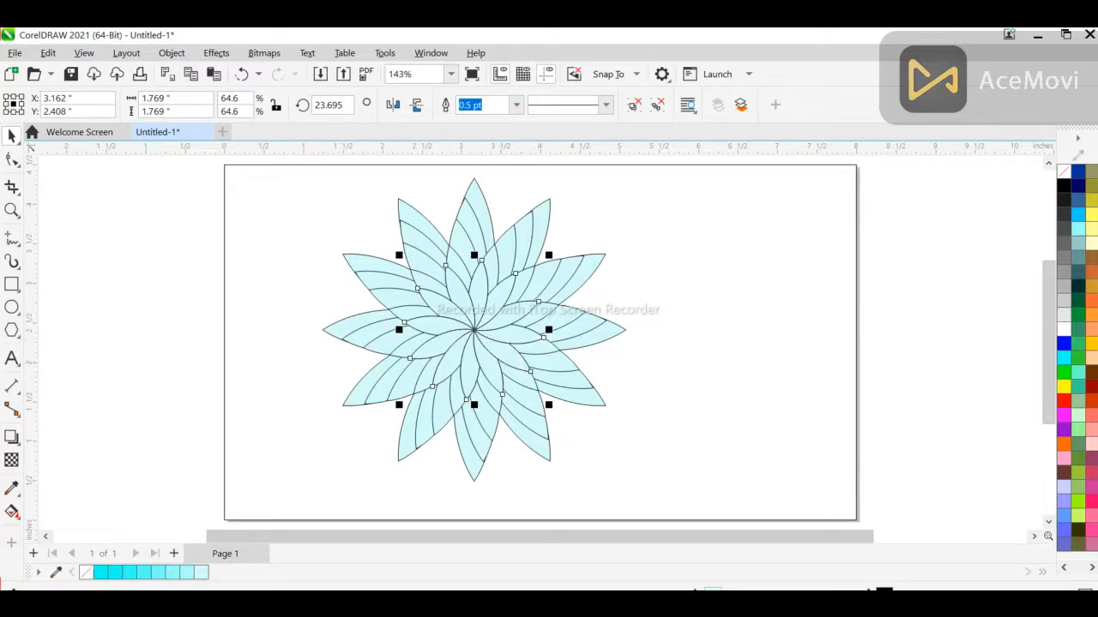
drag(549, 404, 534, 378)
click(486, 337)
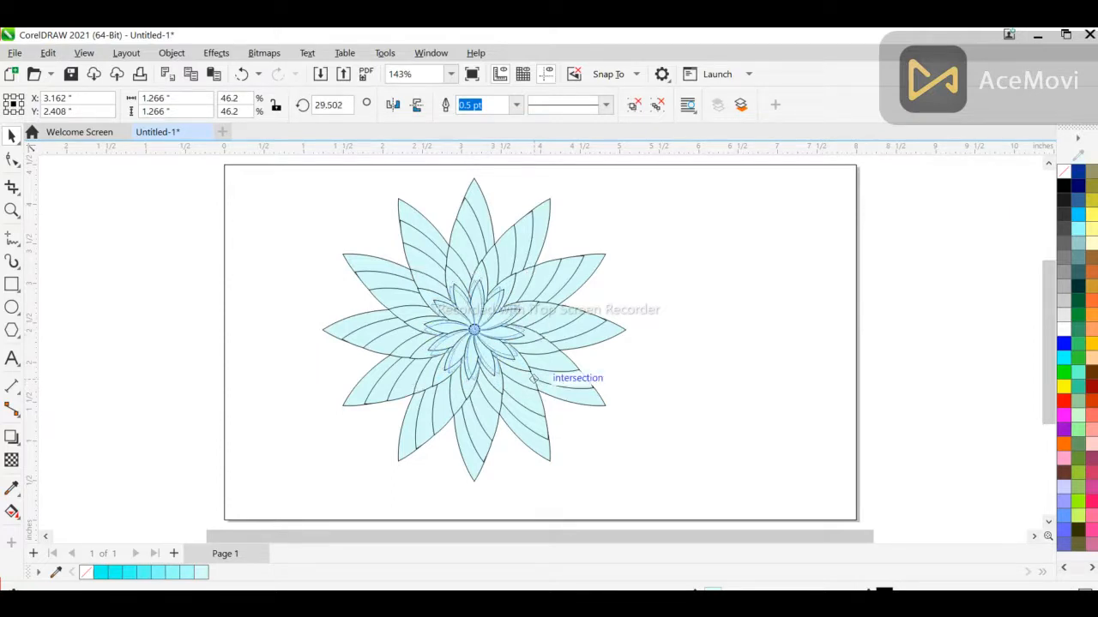
mouse_move(533, 378)
mouse_down()
mouse_move(540, 367)
mouse_move(534, 378)
mouse_up()
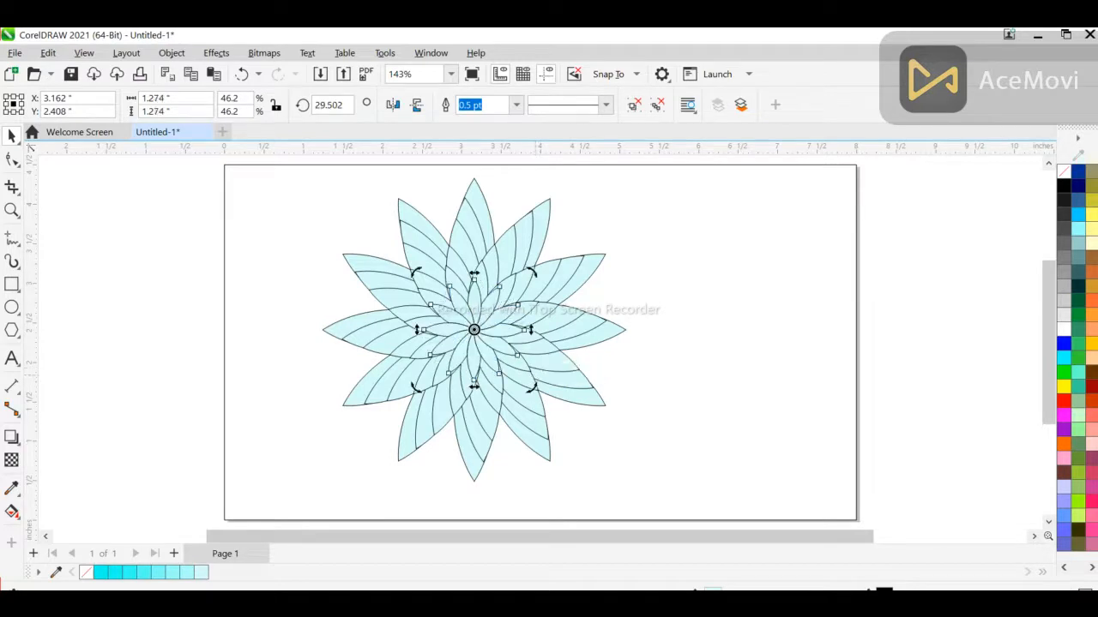
key(Escape)
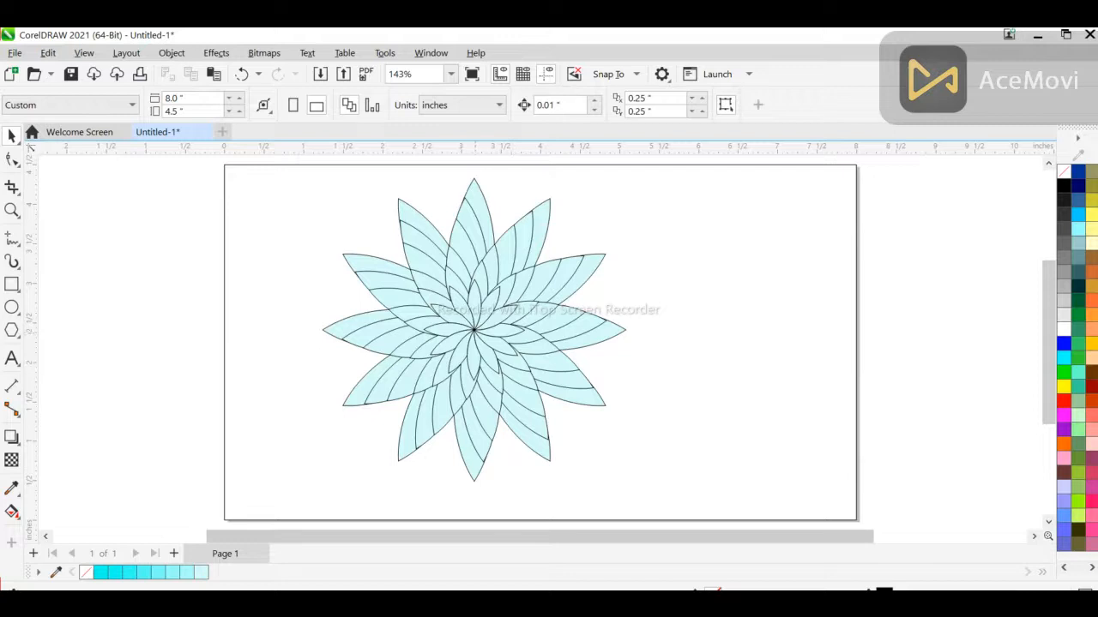
click(474, 330)
drag(529, 275, 533, 271)
key(Escape)
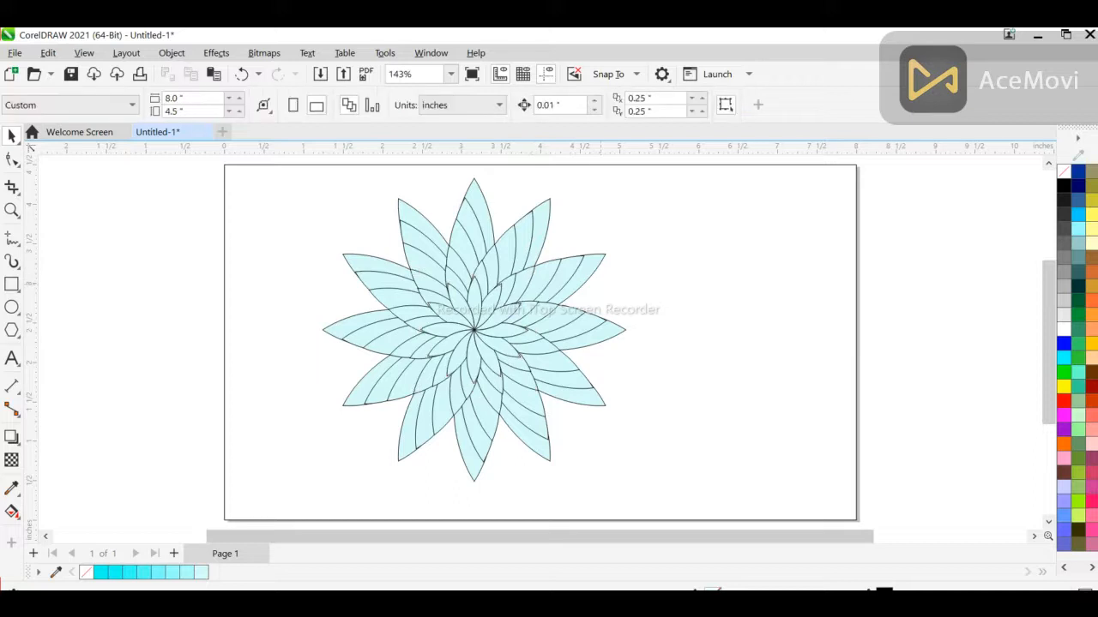
- Fine-tune the innermost flower layer's rotation about the shared centre to about 28.8°
click(467, 320)
click(476, 329)
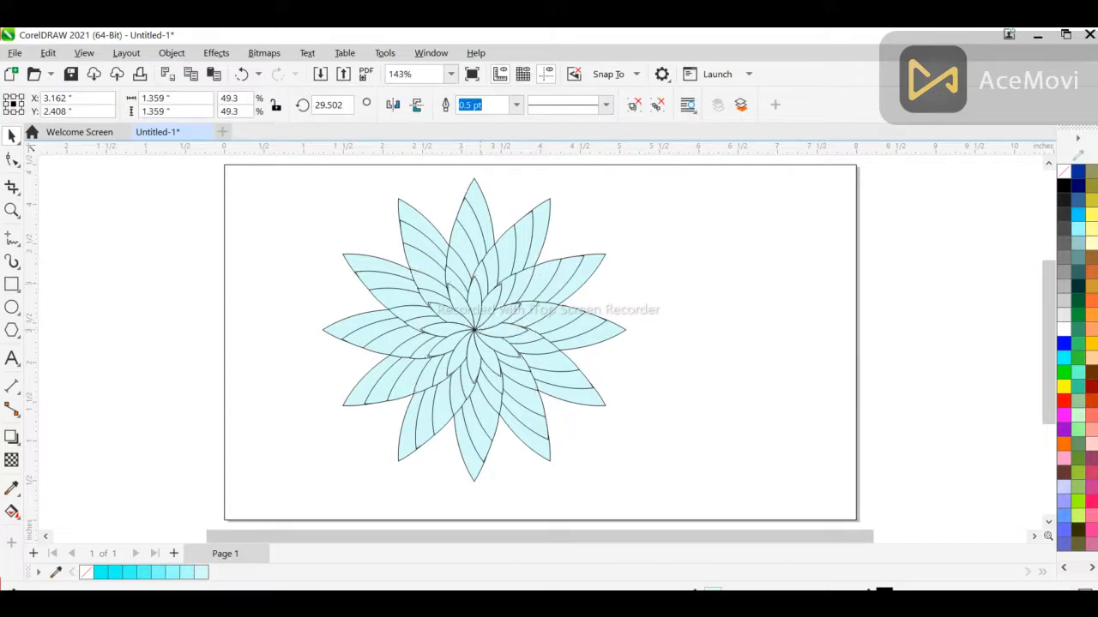
drag(535, 391, 541, 384)
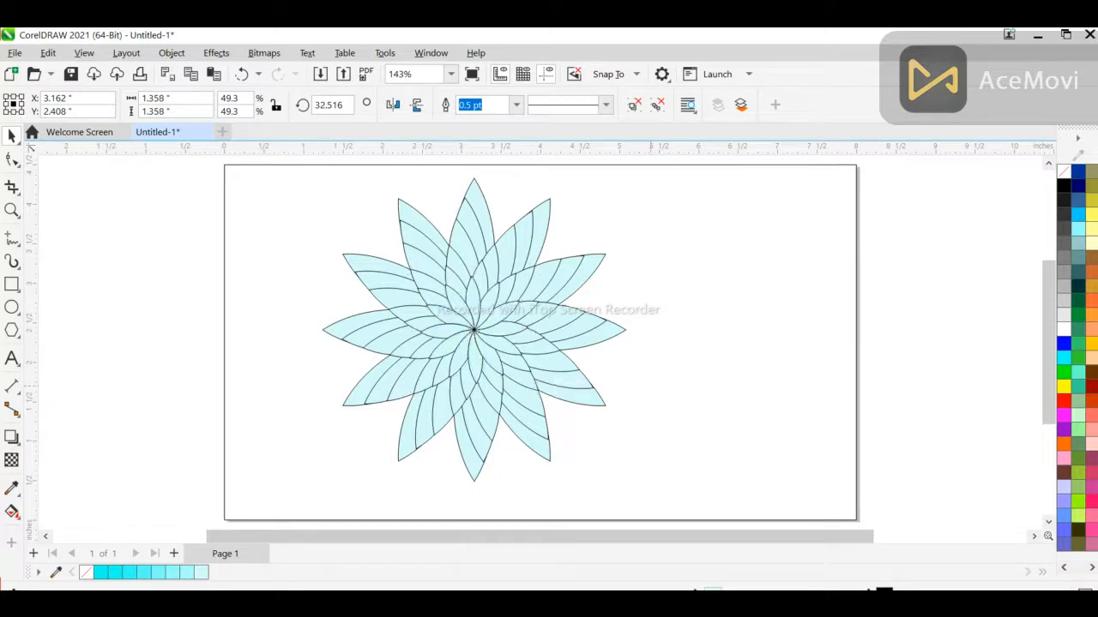
key(Escape)
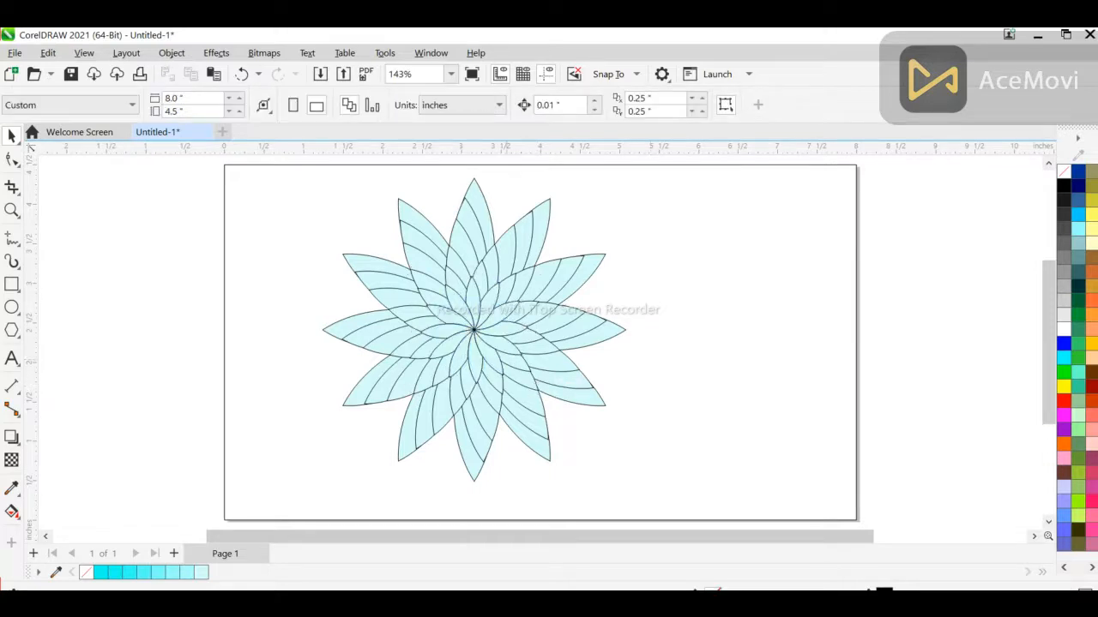
click(488, 352)
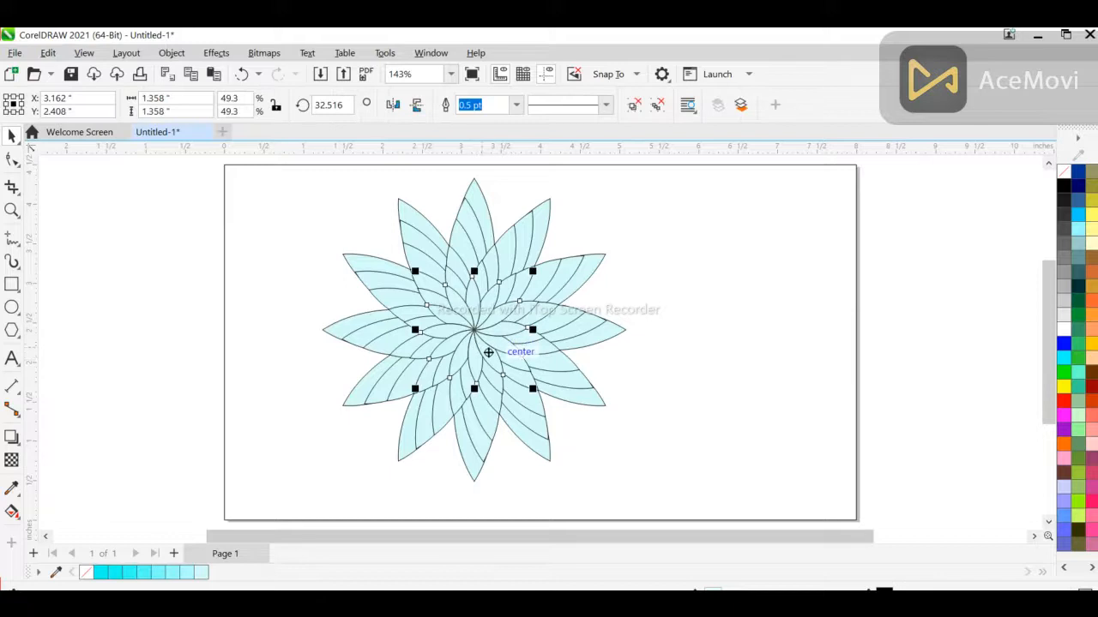
click(488, 352)
scroll(488, 352, up, 1)
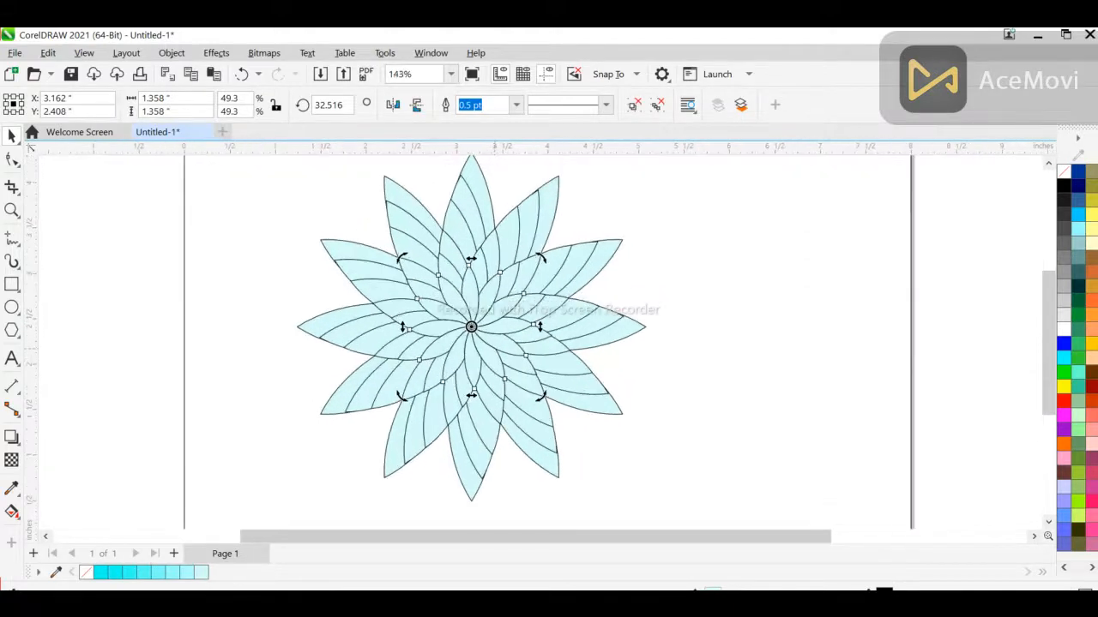
scroll(480, 339, up, 1)
drag(547, 402, 542, 402)
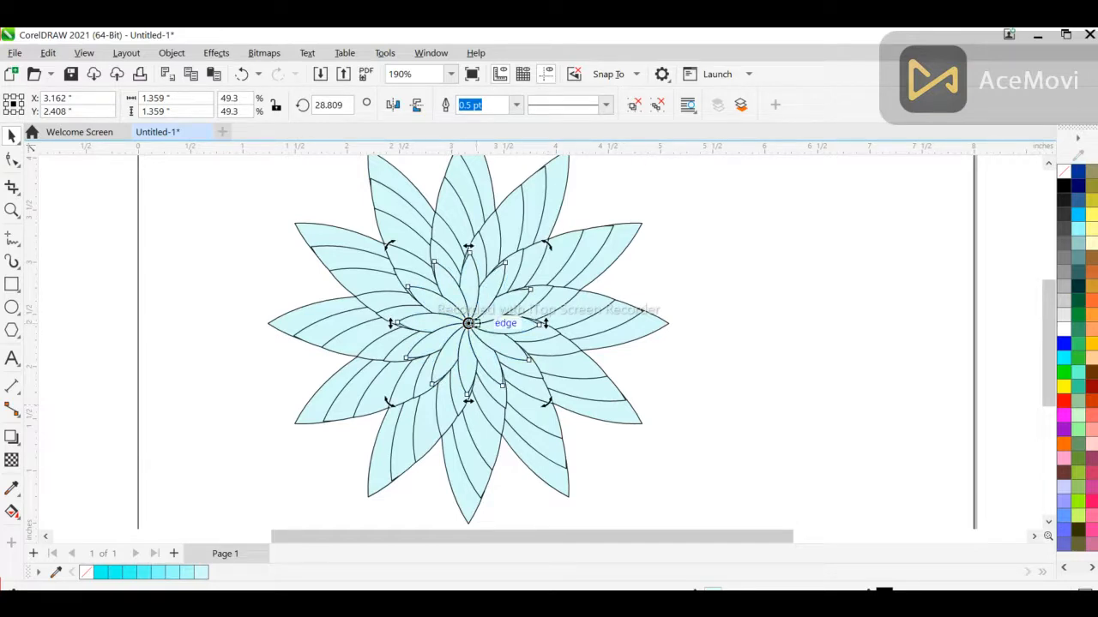
click(469, 323)
shift+click(541, 241)
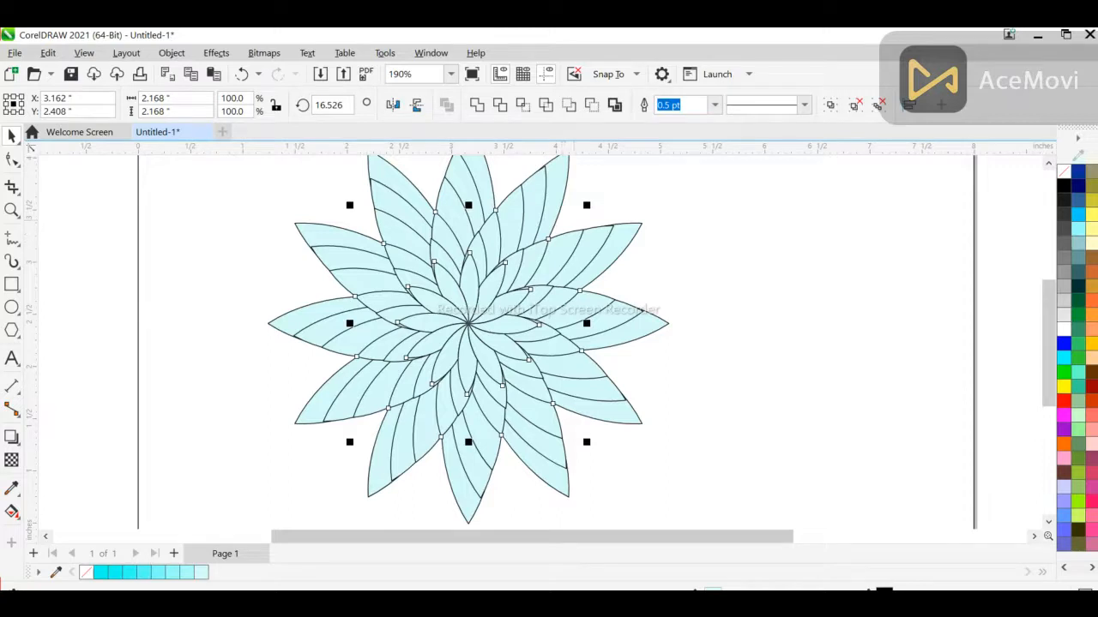
click(470, 322)
drag(590, 444, 589, 445)
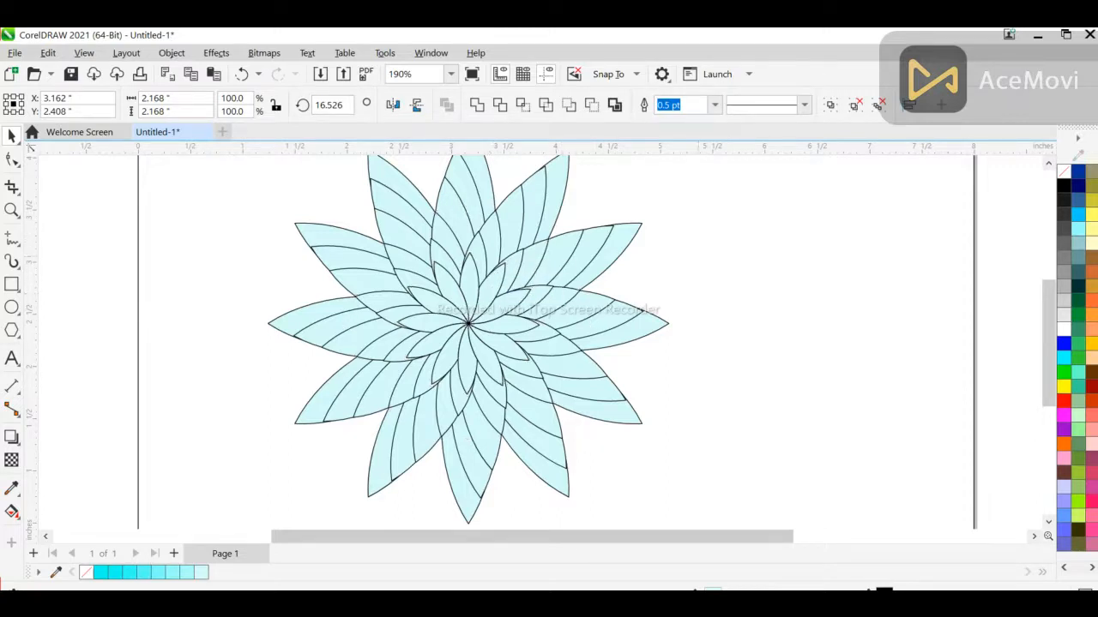
- Enlarge the innermost flower layer about its centre to about 1.46 inches across
click(698, 314)
click(478, 288)
drag(544, 247, 549, 242)
click(638, 272)
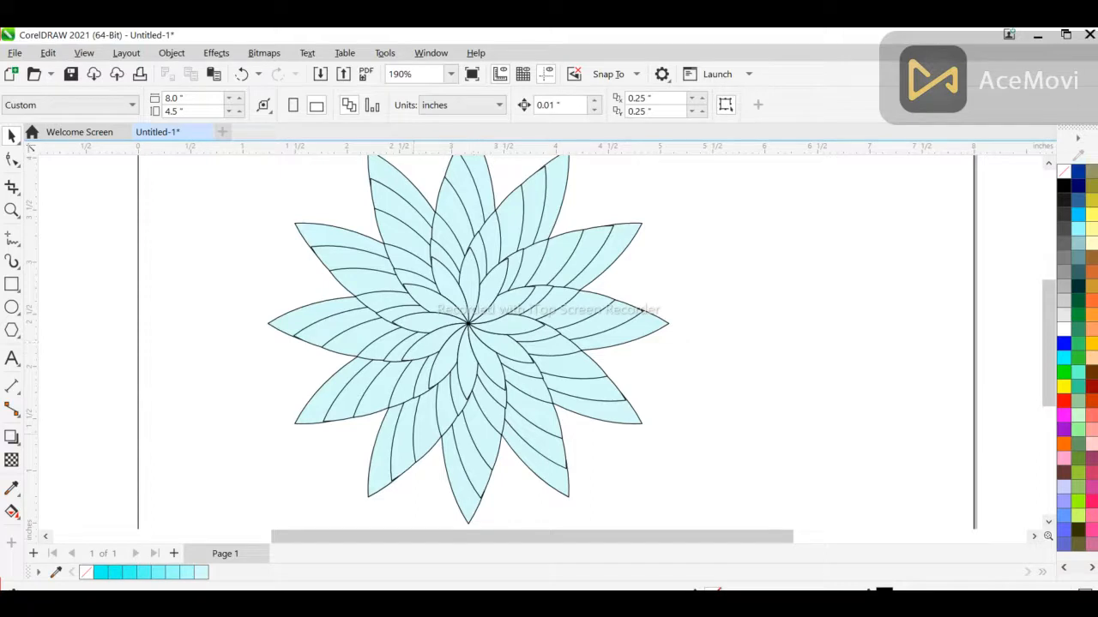
- Try filling the outermost flower layer with bright cyan #00FFF2 and undo the fill
click(389, 476)
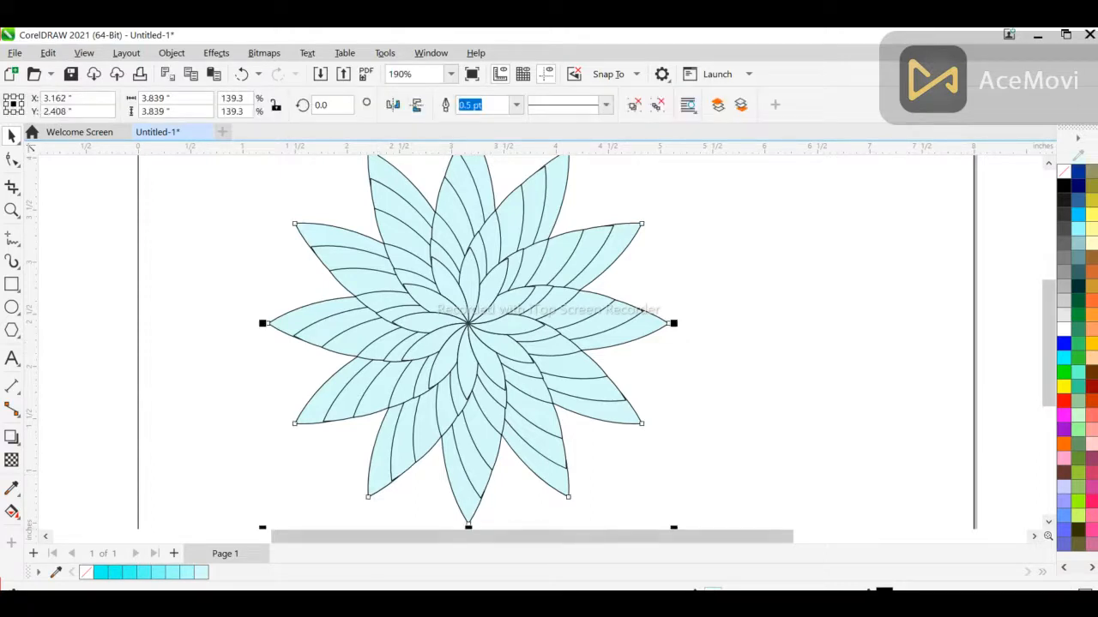
click(102, 572)
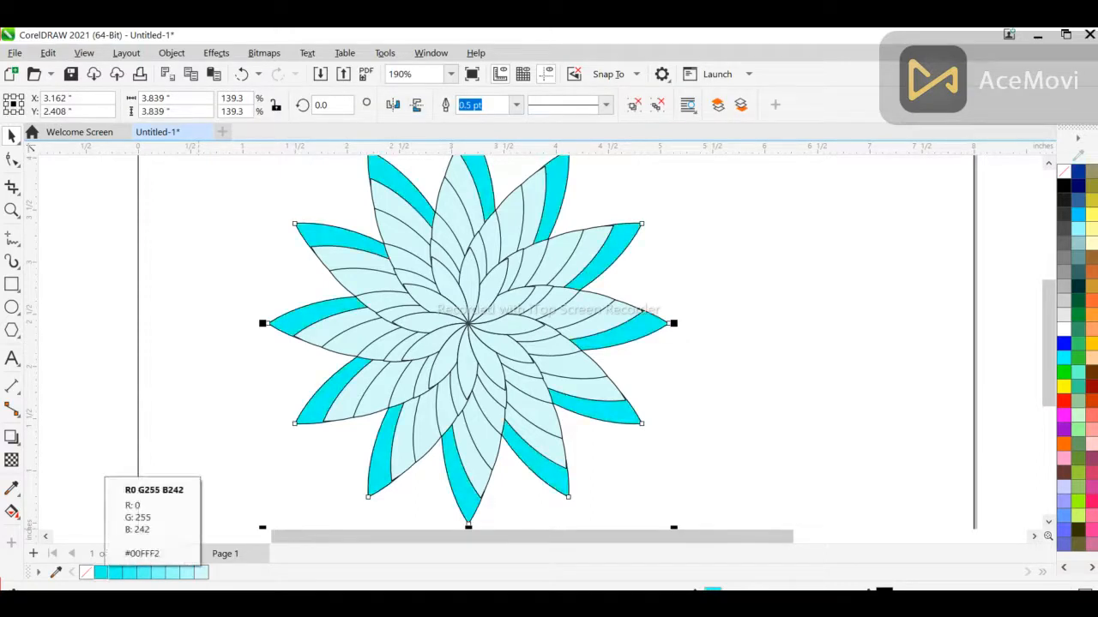
key(ctrl+z)
key(Escape)
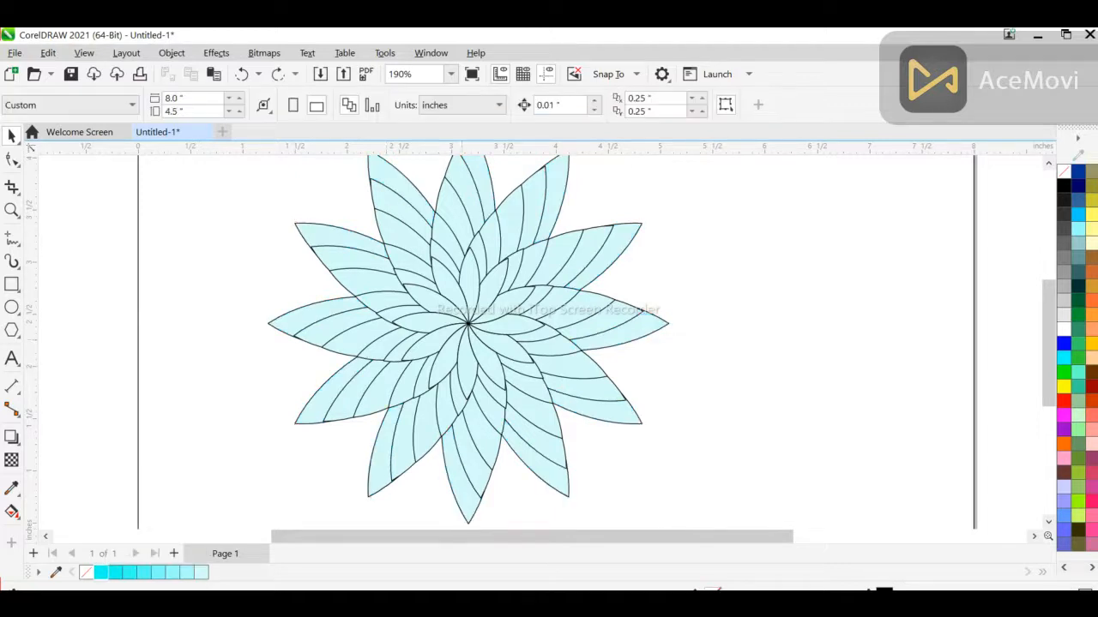
- Ungroup the innermost flower layer and weld its petals into a single shape
click(469, 322)
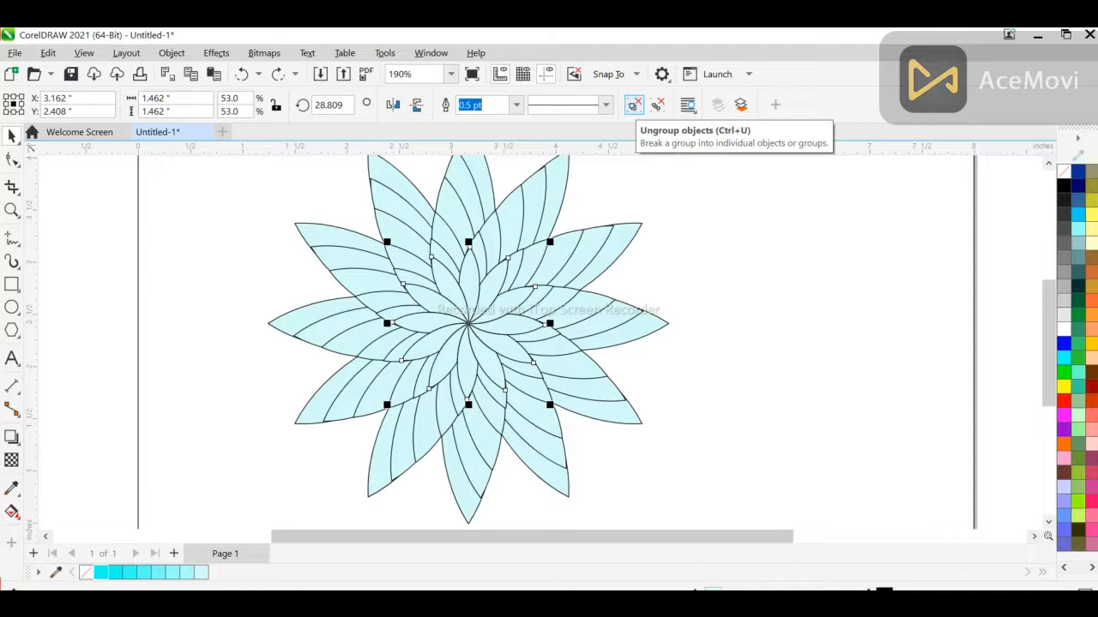
click(633, 104)
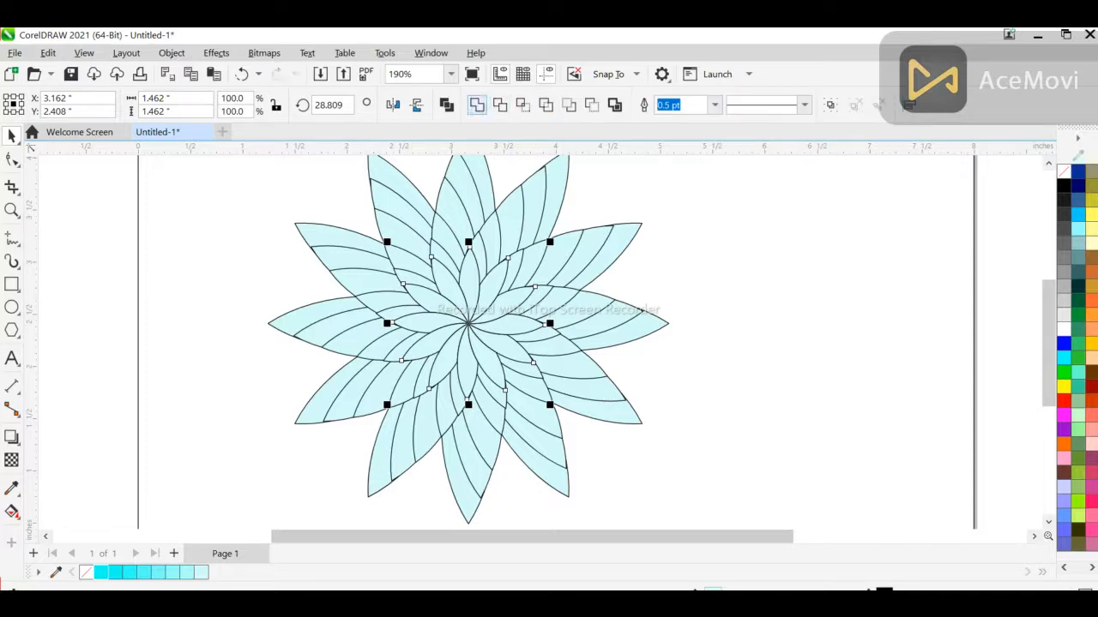
click(477, 105)
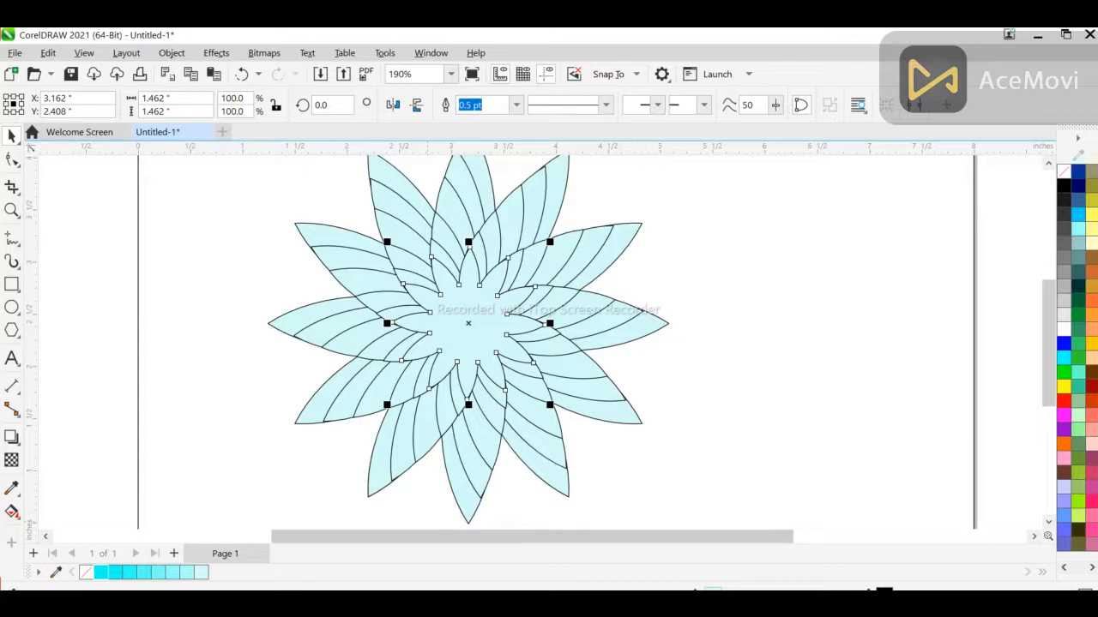
- Apply an elliptical fountain fill from pale cyan to white to the welded innermost flower with the Interactive Fill tool
click(12, 512)
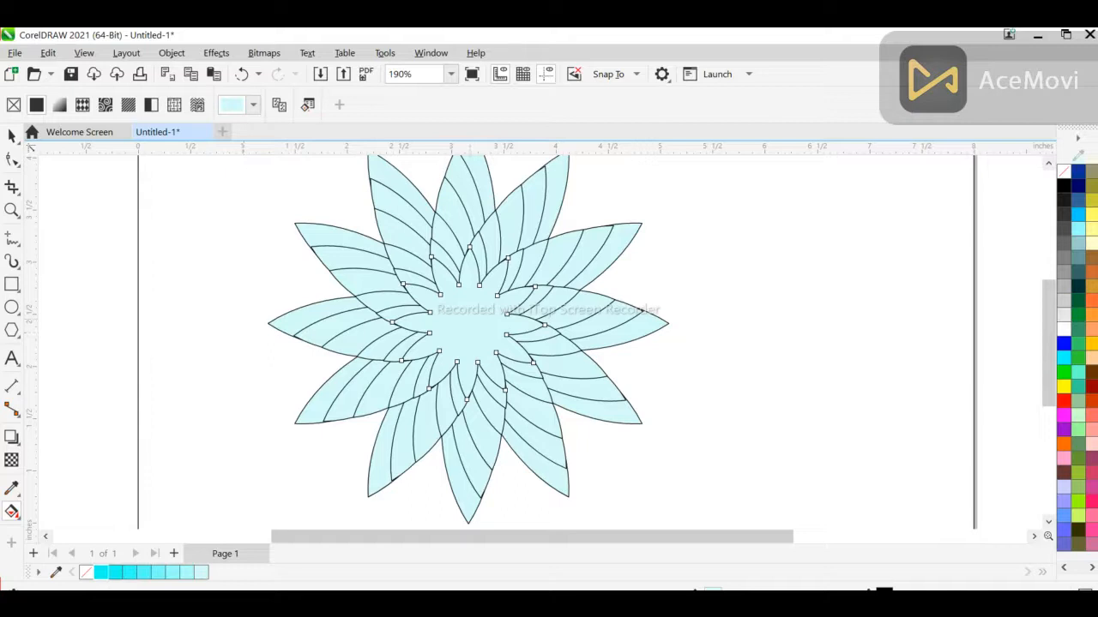
drag(469, 313, 469, 247)
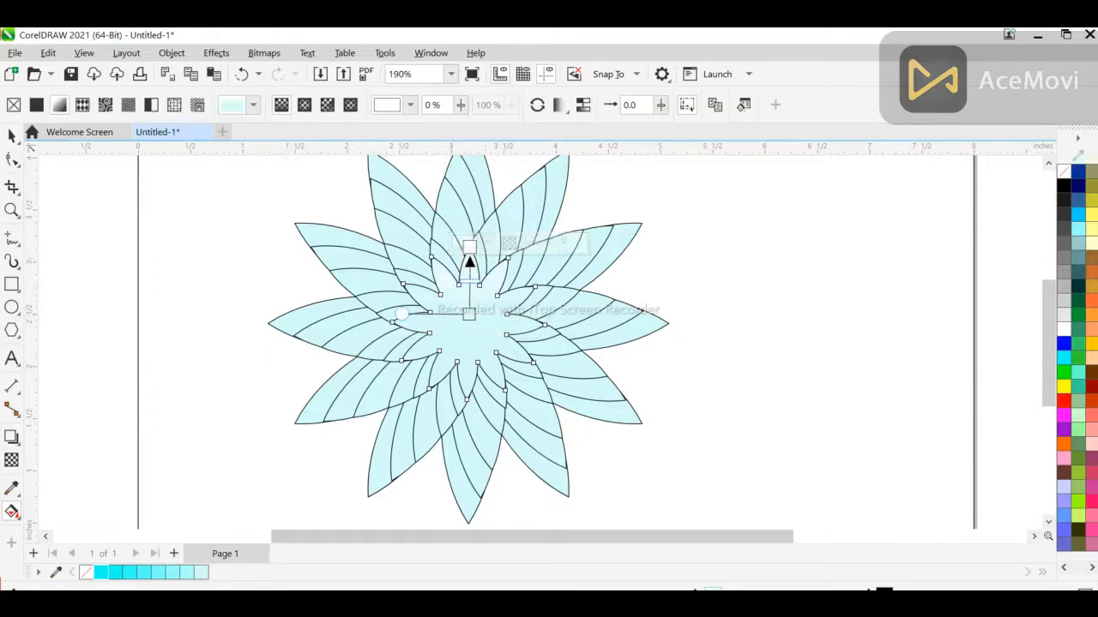
click(304, 105)
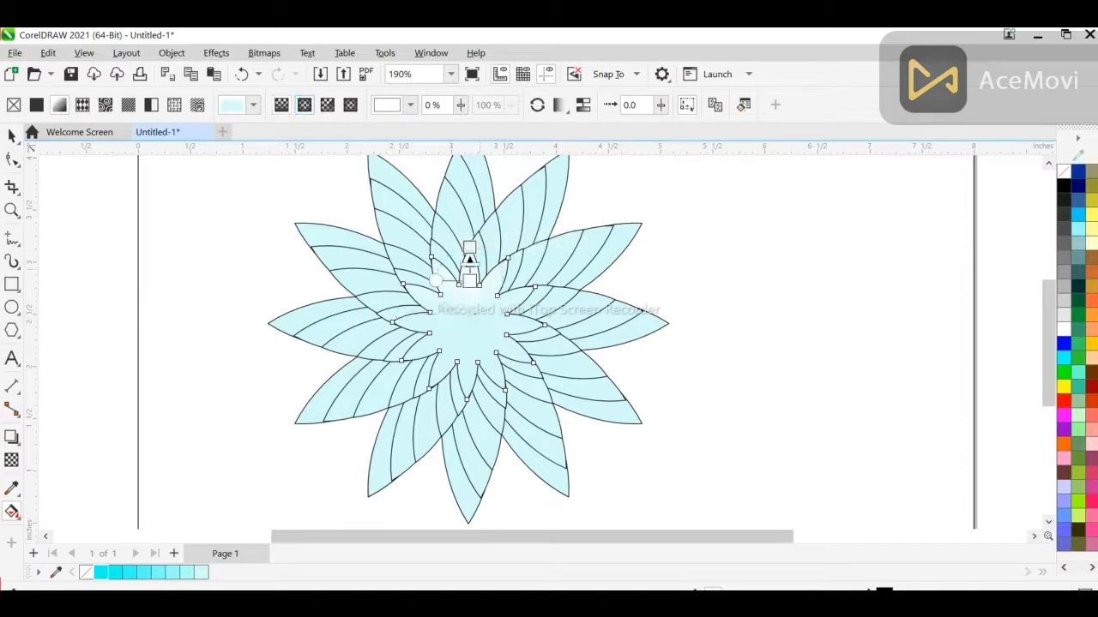
- Try moving the elliptical fill's centre and outer nodes over the innermost flower, and undo the adjustments
drag(470, 280, 465, 330)
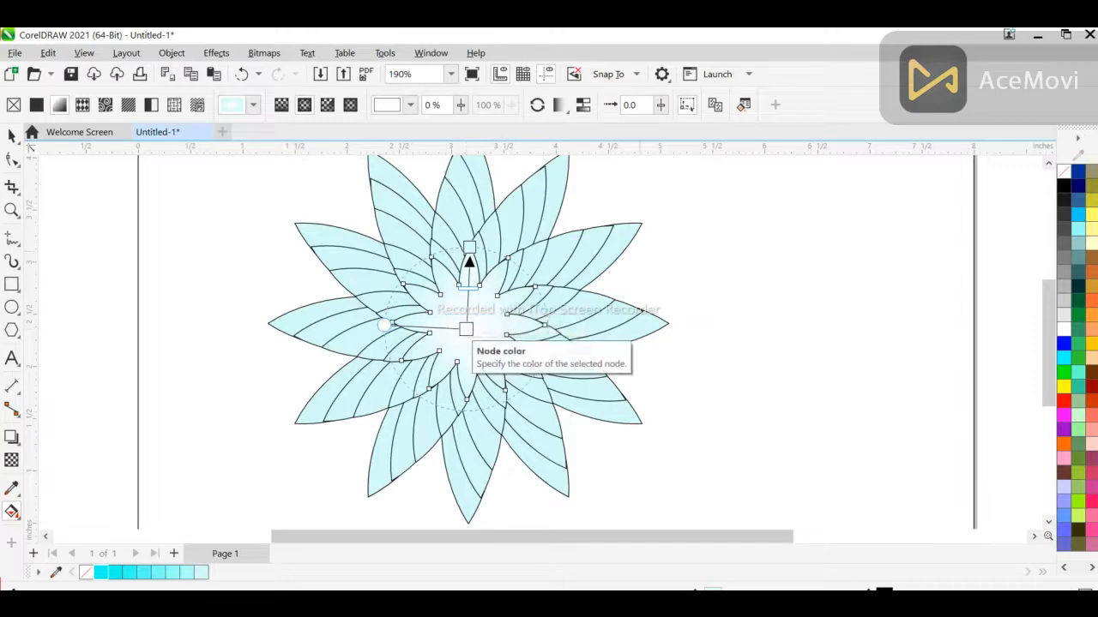
key(Escape)
click(469, 262)
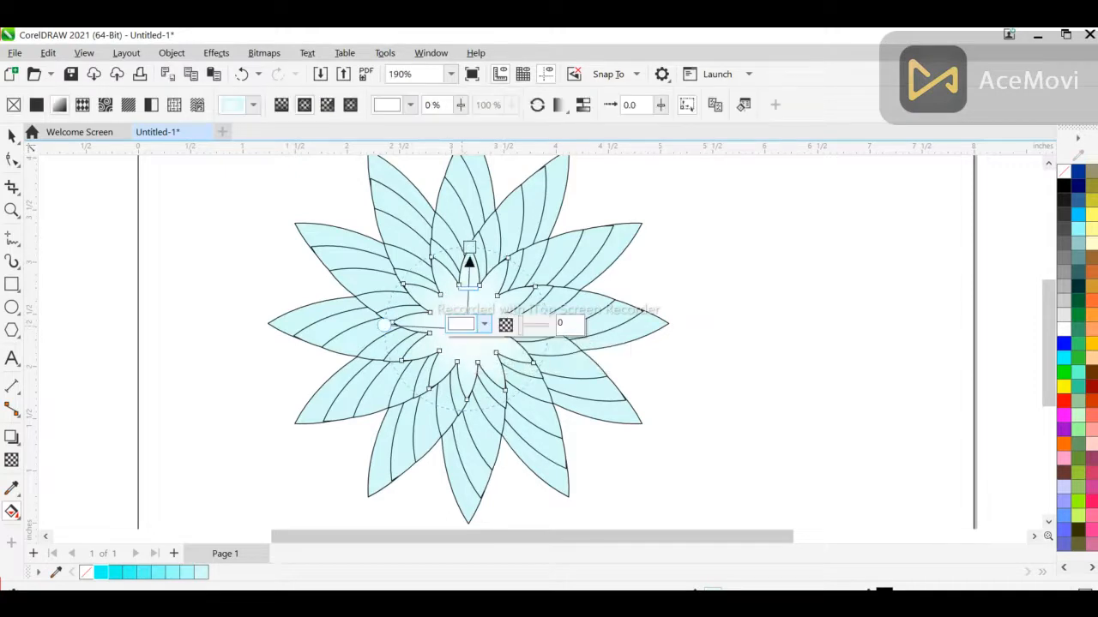
drag(470, 262, 469, 267)
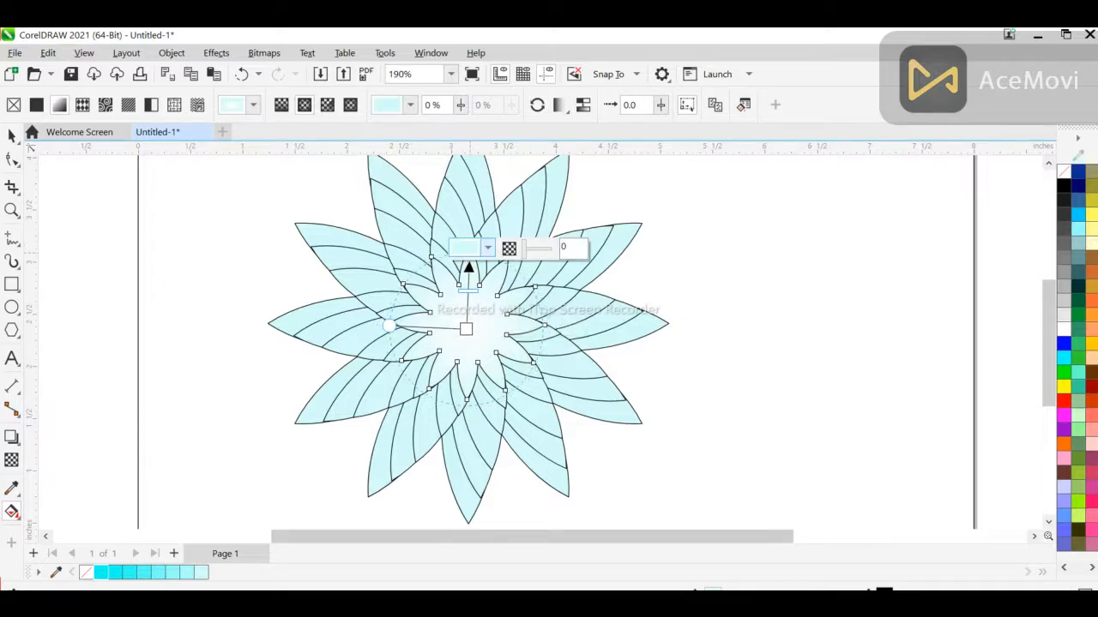
key(Escape)
key(ctrl+z)
key(z)
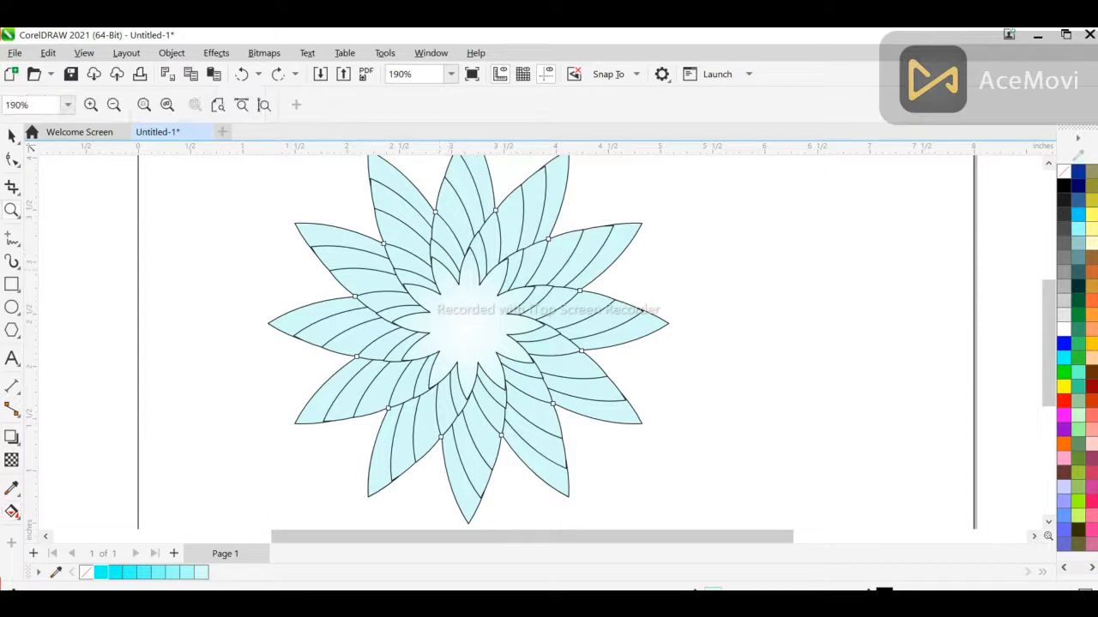
drag(431, 237, 488, 303)
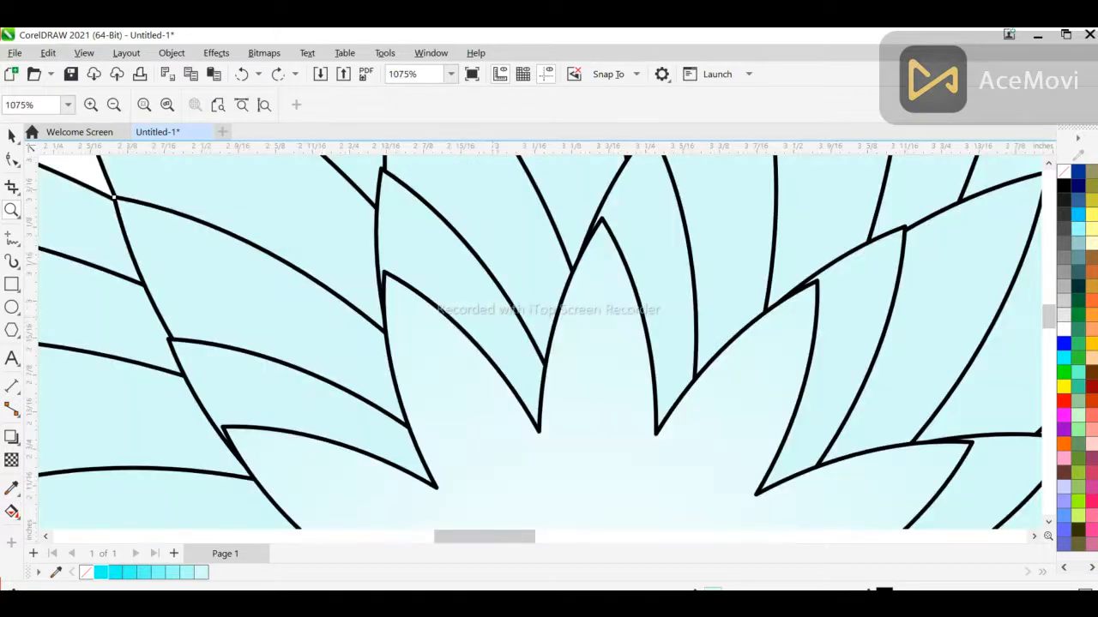
key(ctrl+z)
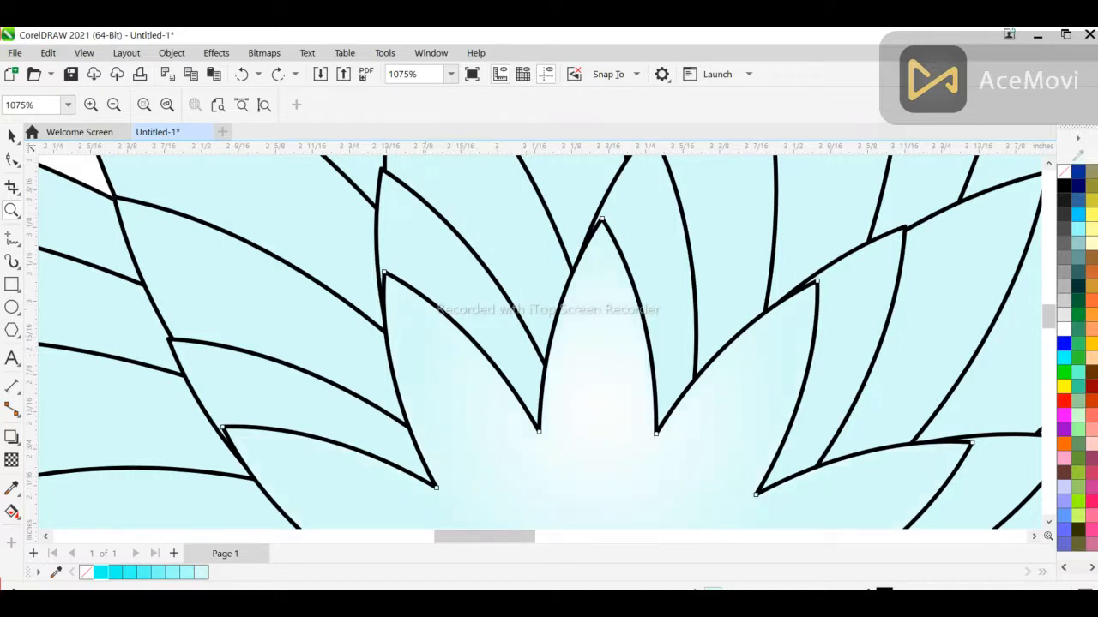
click(113, 104)
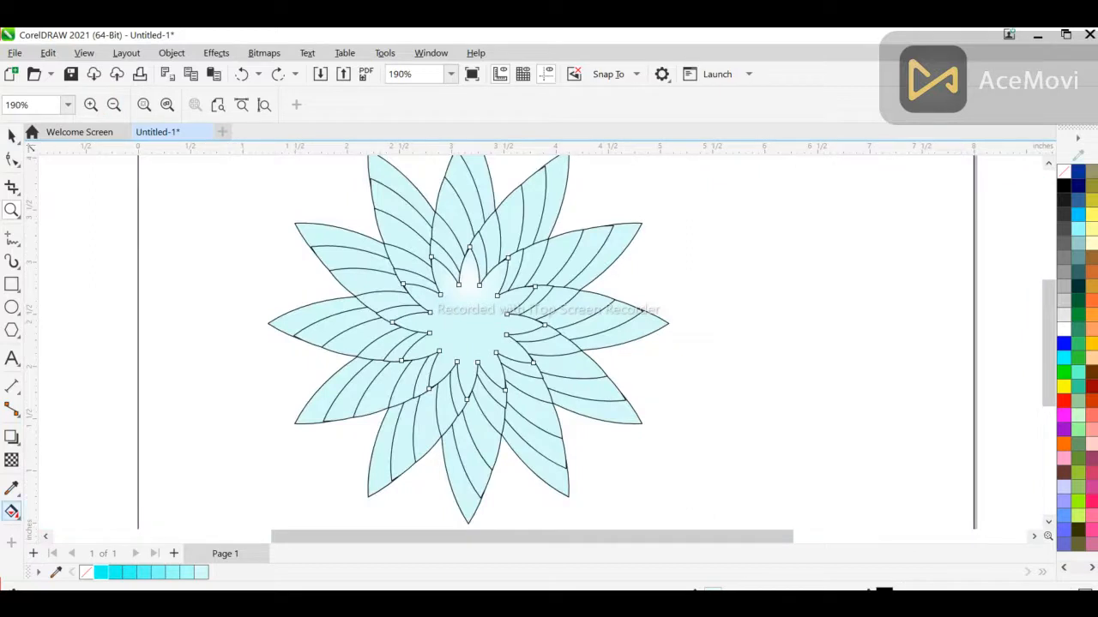
- Move the elliptical fill's centre node onto the flower's centre and its outer node near the upper petal's tip
click(11, 512)
drag(471, 301, 467, 323)
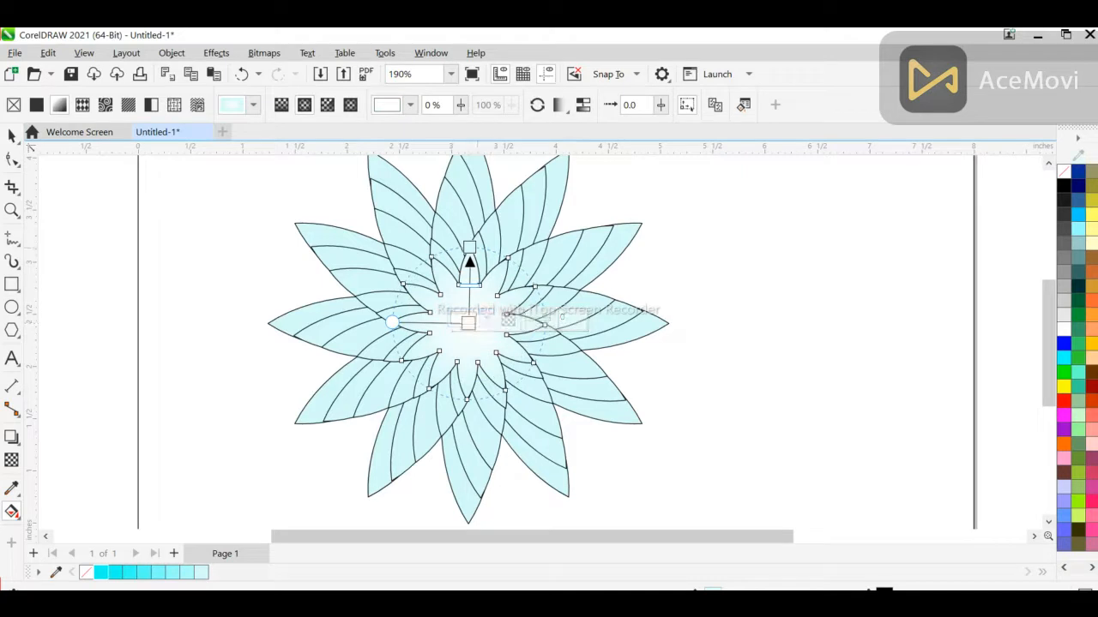
drag(469, 247, 468, 251)
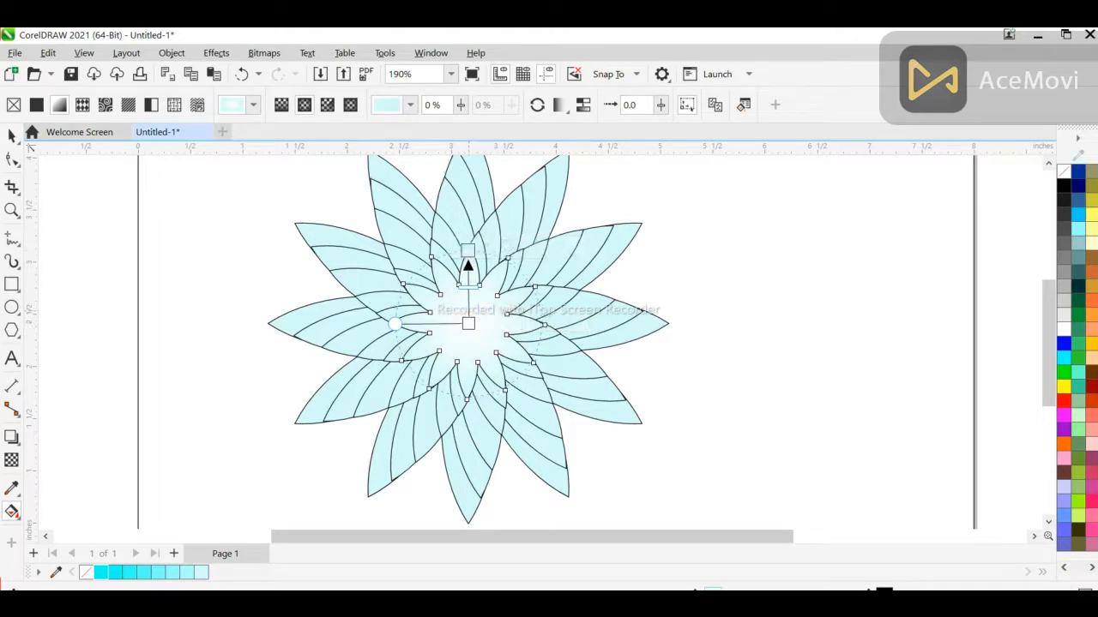
- Recolour the elliptical fill's centre and outer nodes with bright cyan #00FFF2 sampled from the document palette
click(468, 323)
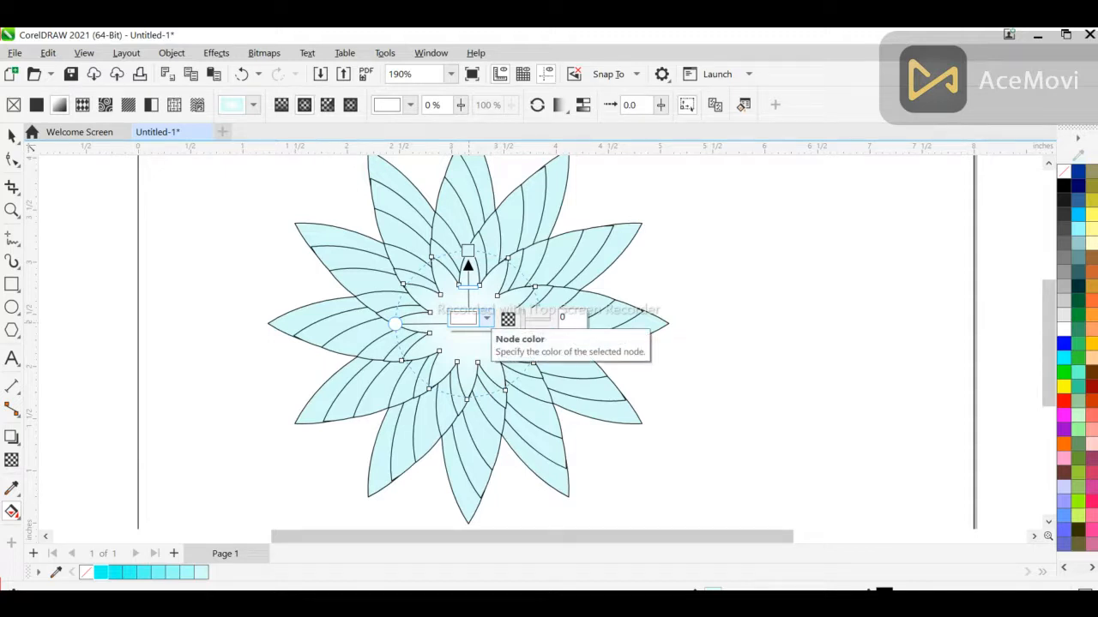
click(486, 319)
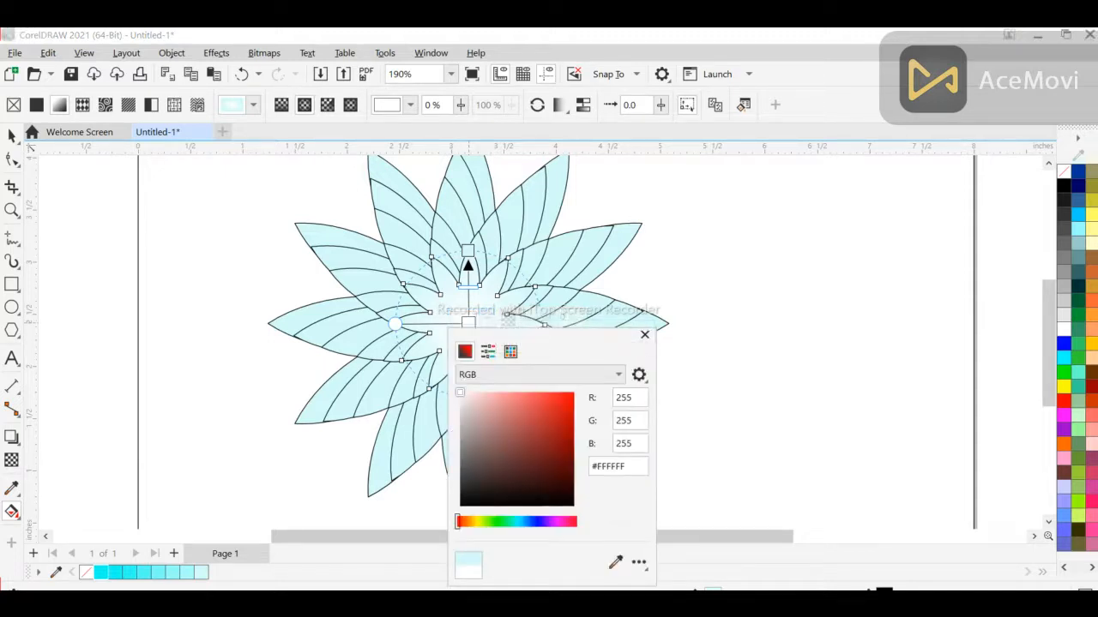
click(615, 562)
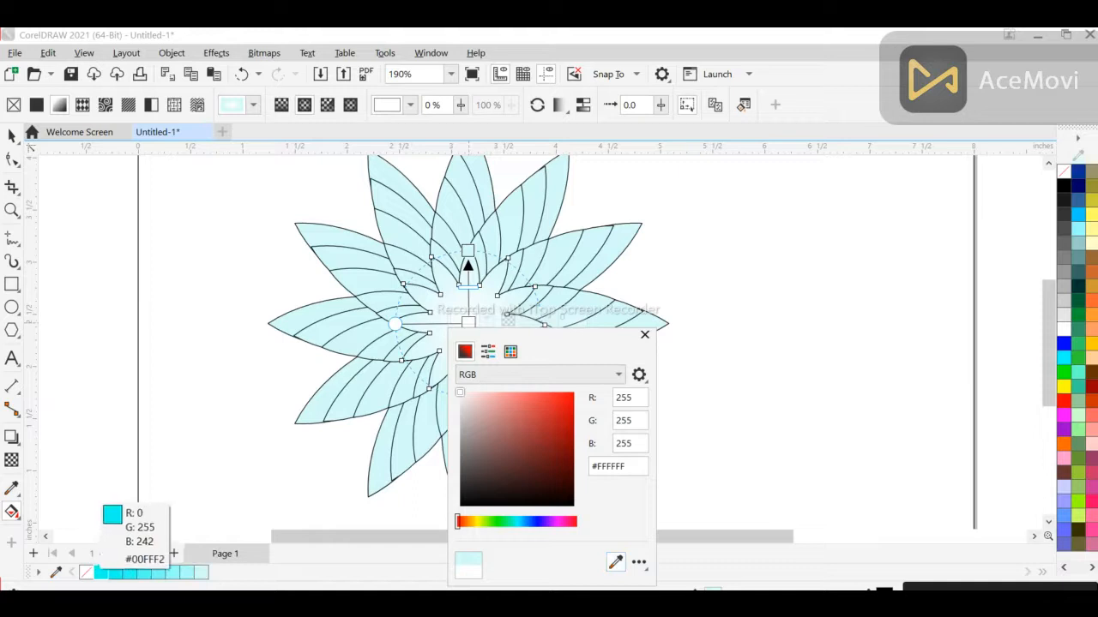
click(102, 572)
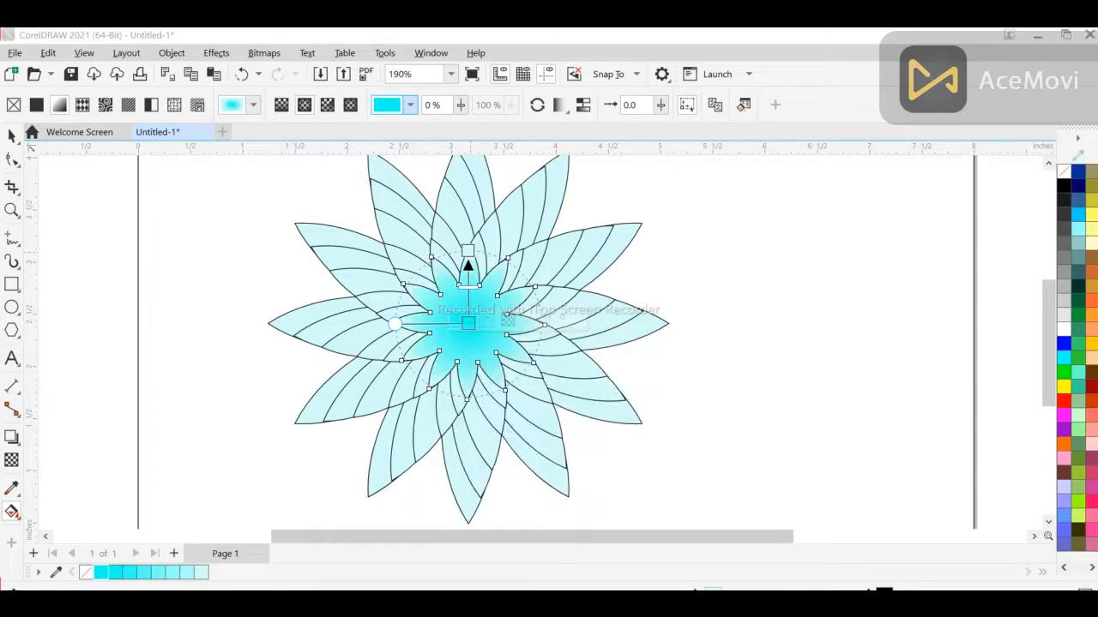
click(468, 251)
click(485, 246)
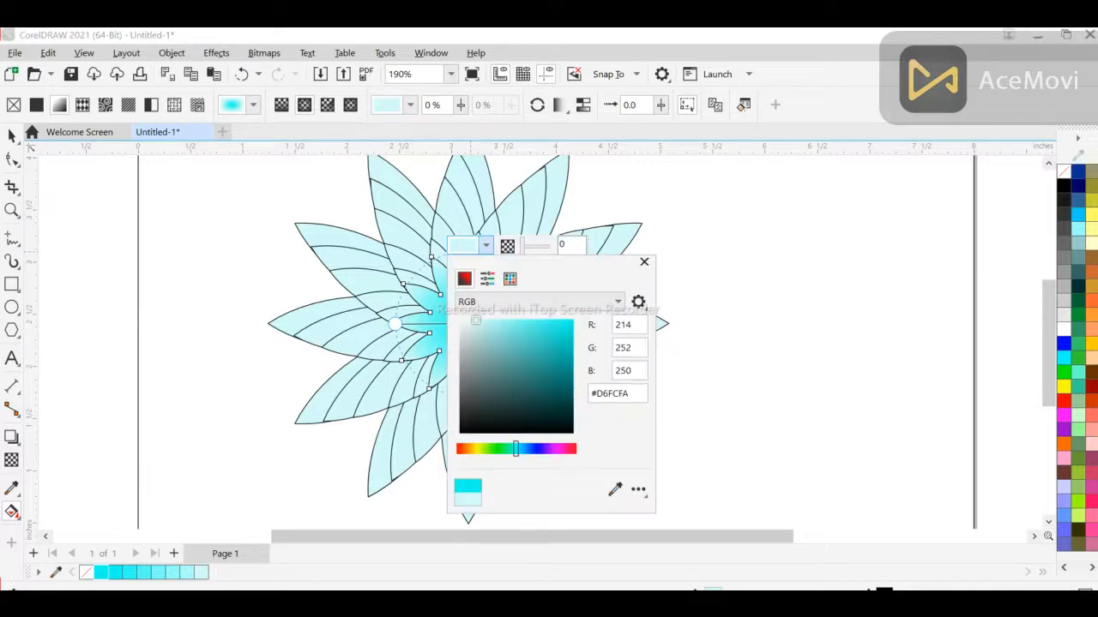
click(615, 489)
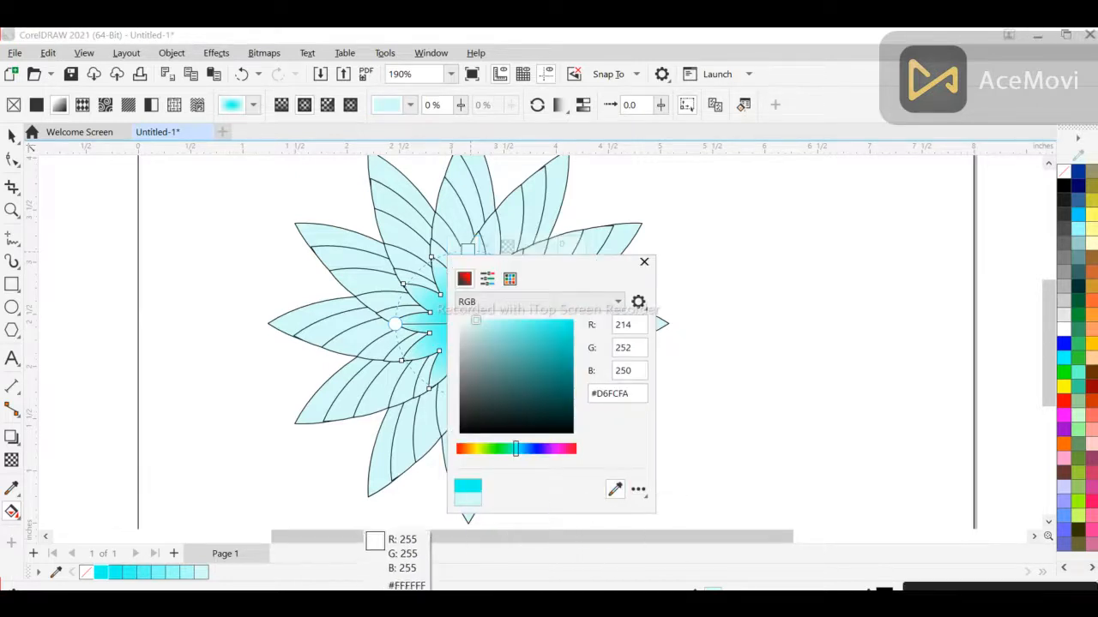
click(102, 572)
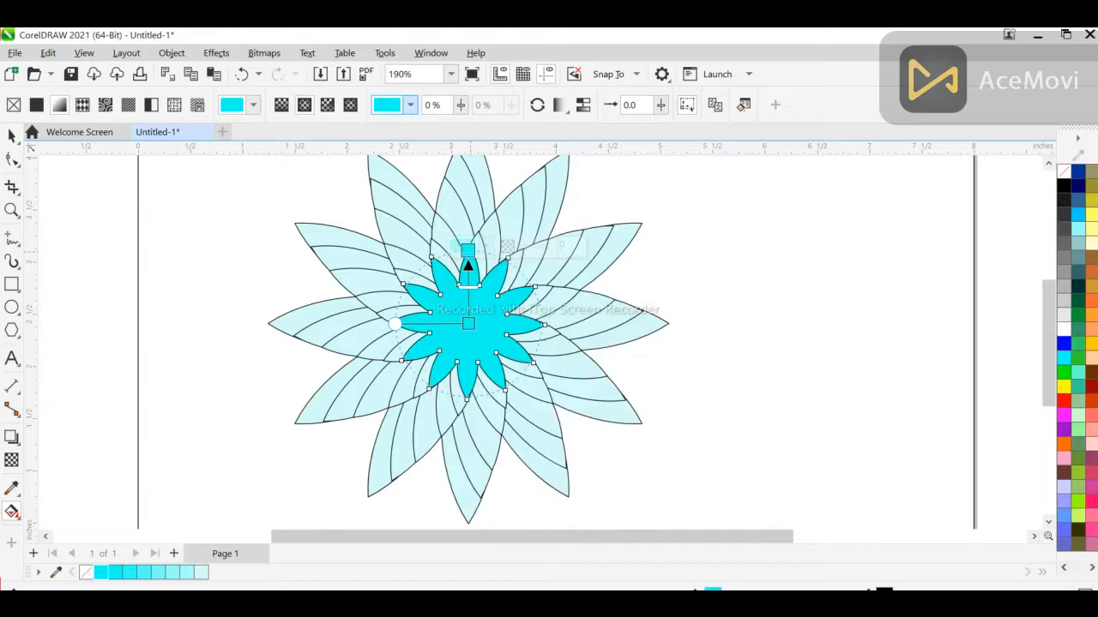
- Add an intermediate node at 45% on the innermost flower's fill and colour it pale cyan sampled from the artwork
scroll(464, 263, up, 3)
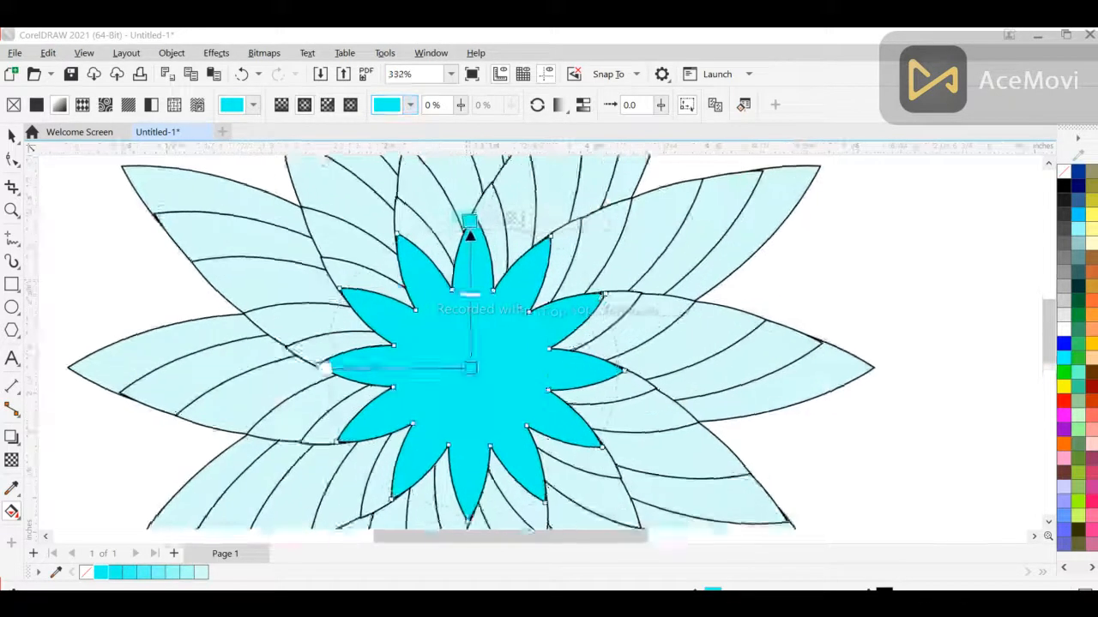
scroll(467, 309, up, 2)
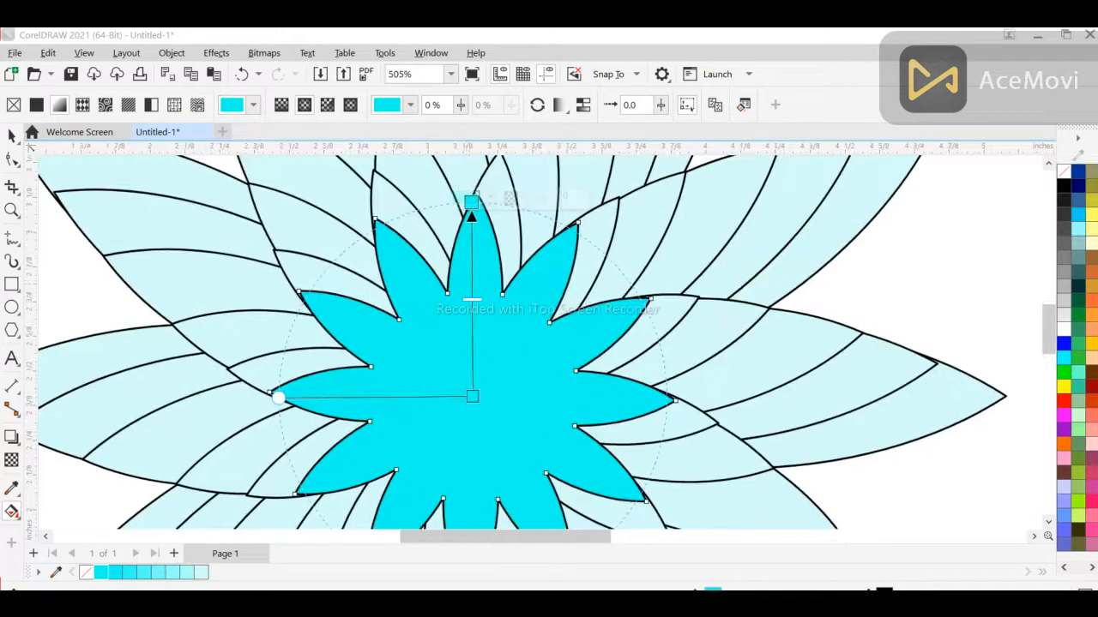
double_click(472, 290)
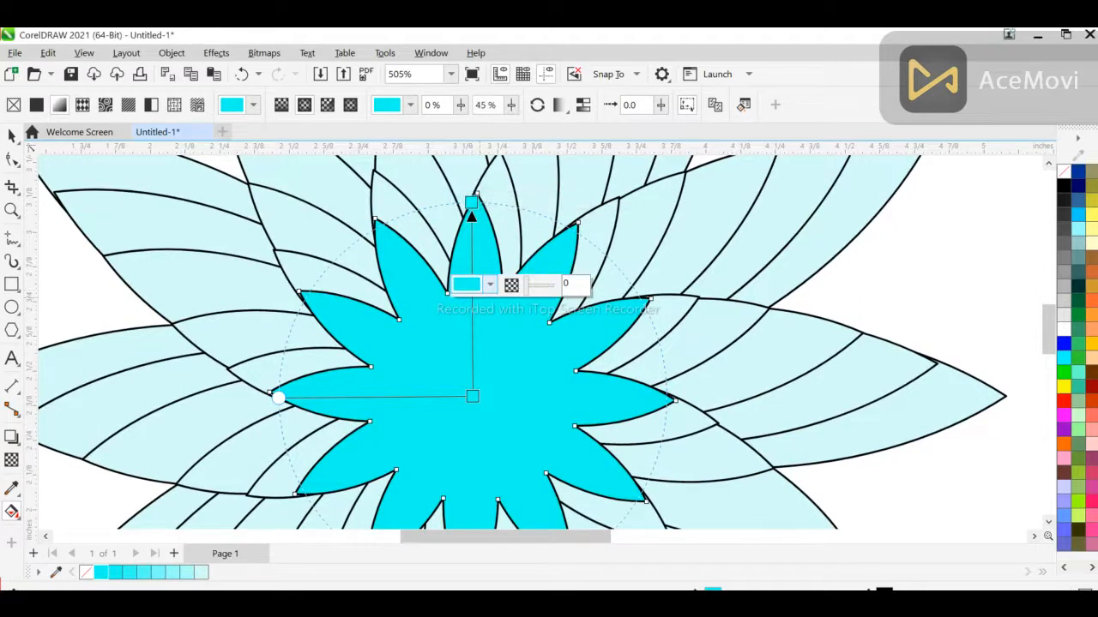
click(490, 284)
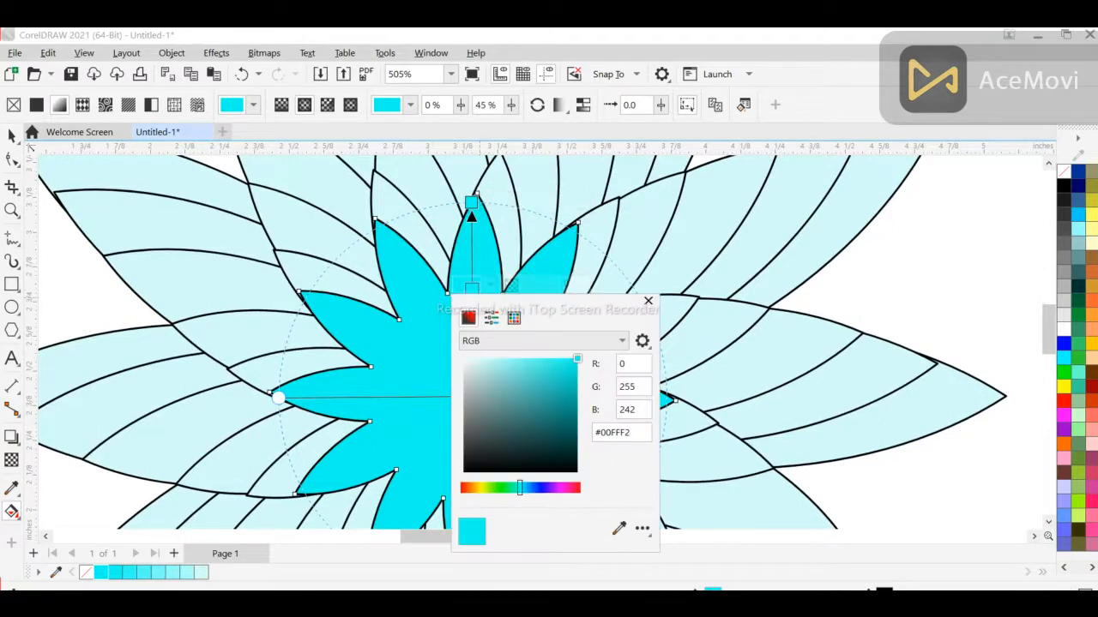
click(618, 527)
click(225, 508)
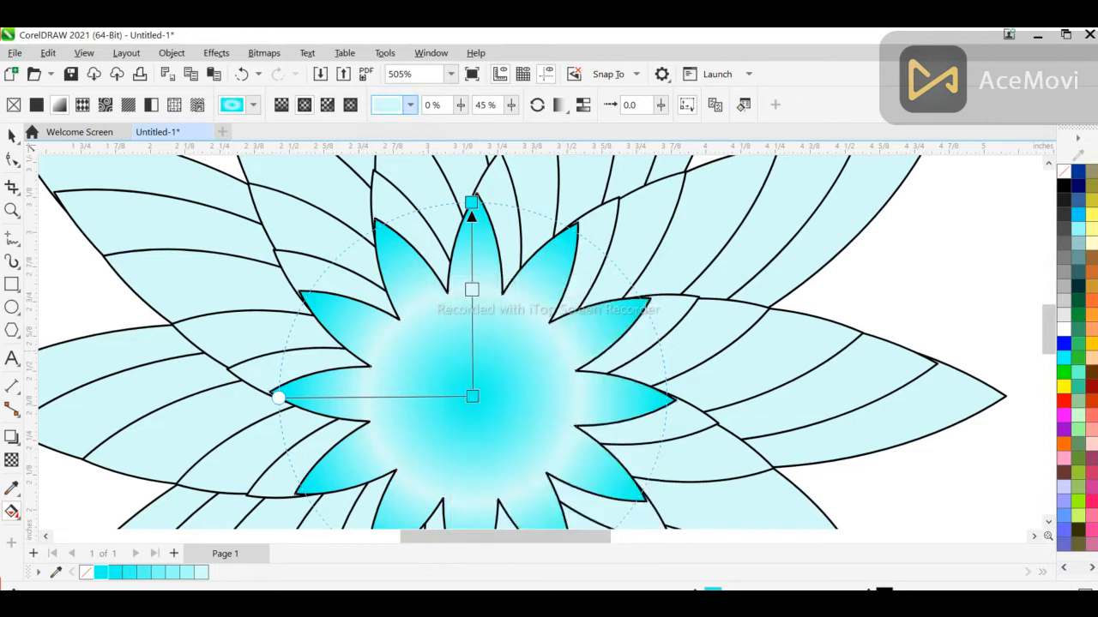
- Change the fill's intermediate node colour to white #FFFFFF
click(490, 284)
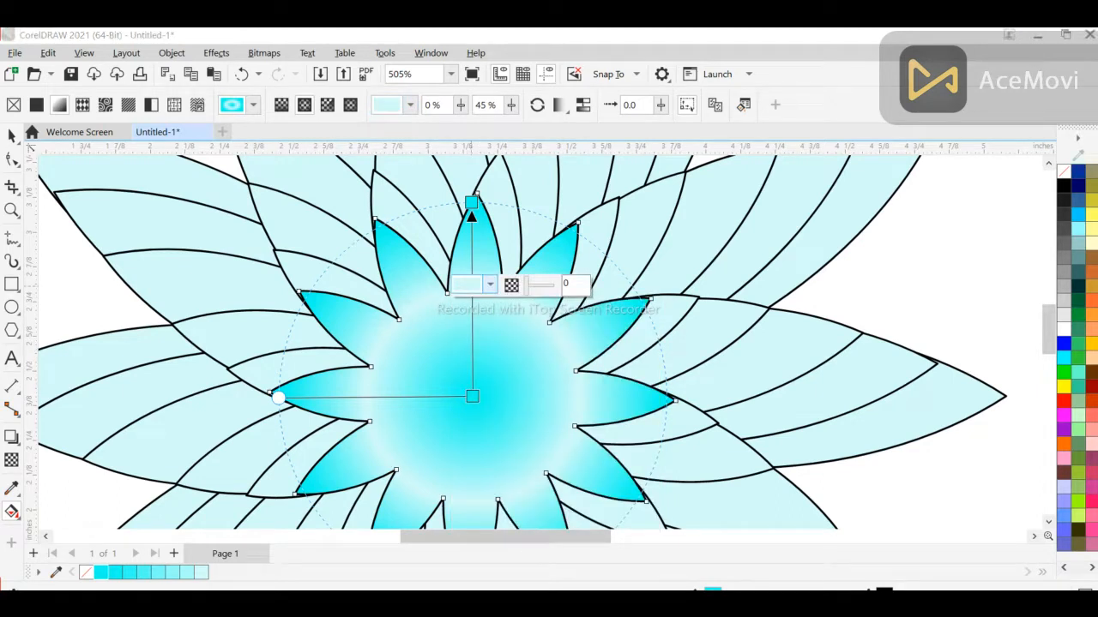
click(464, 359)
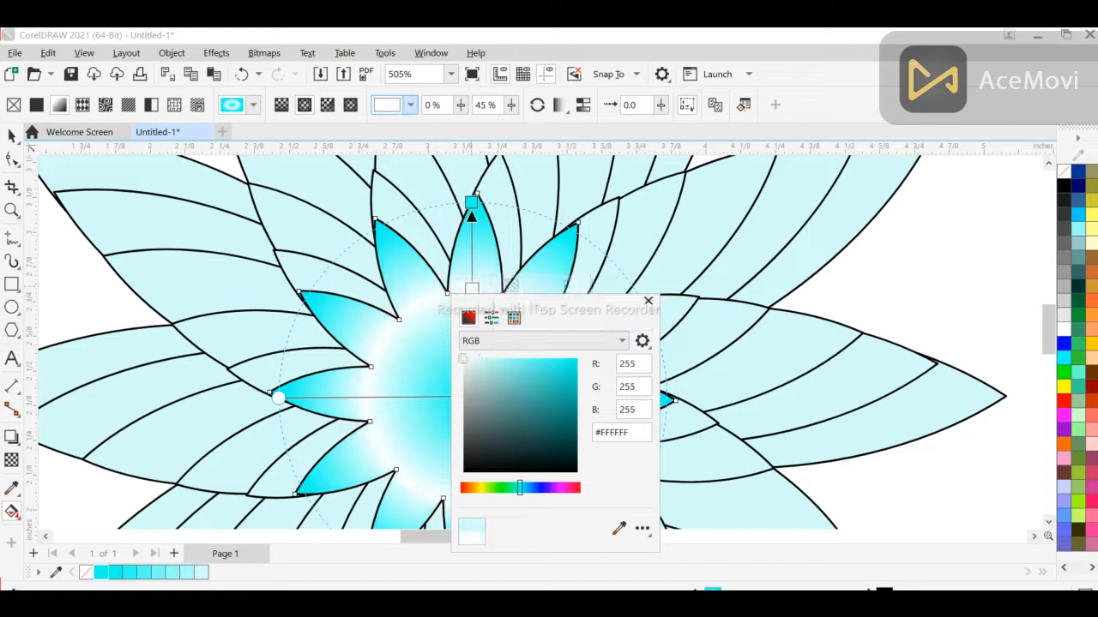
click(412, 351)
- Reposition the white intermediate node to 55% along the innermost flower's elliptical fill and deselect the shape
scroll(412, 351, down, 3)
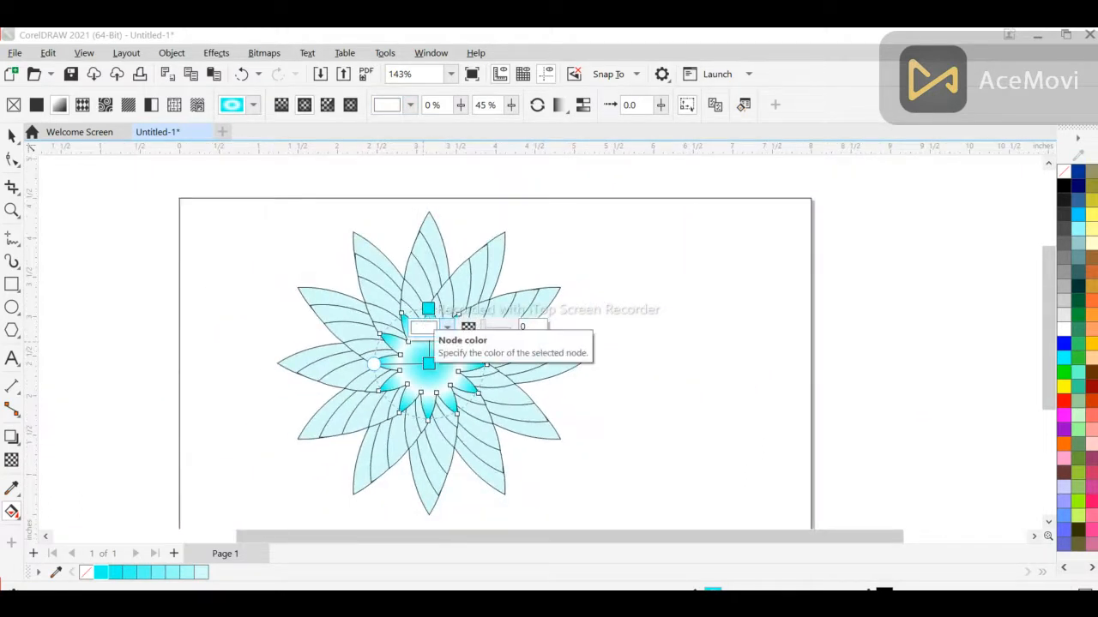
scroll(429, 325, up, 1)
scroll(429, 324, up, 1)
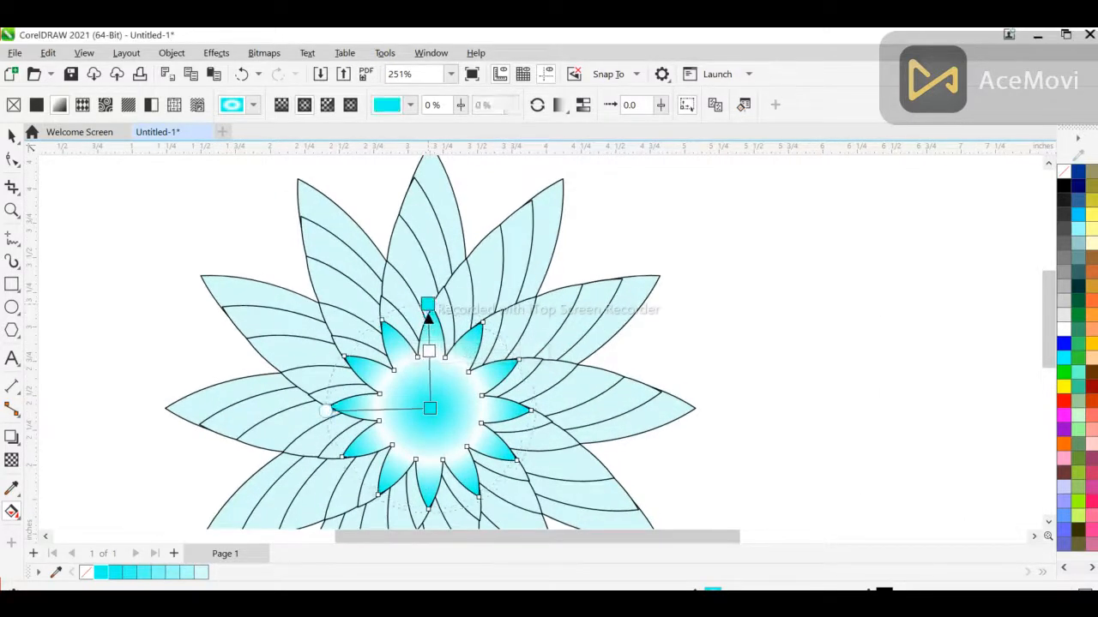
click(429, 312)
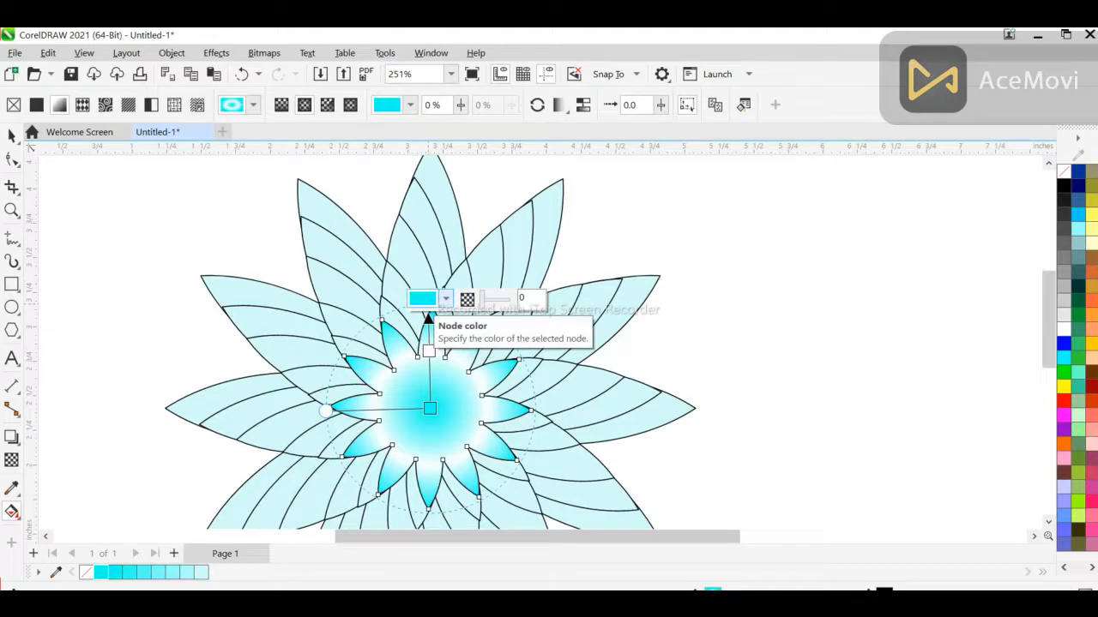
click(429, 351)
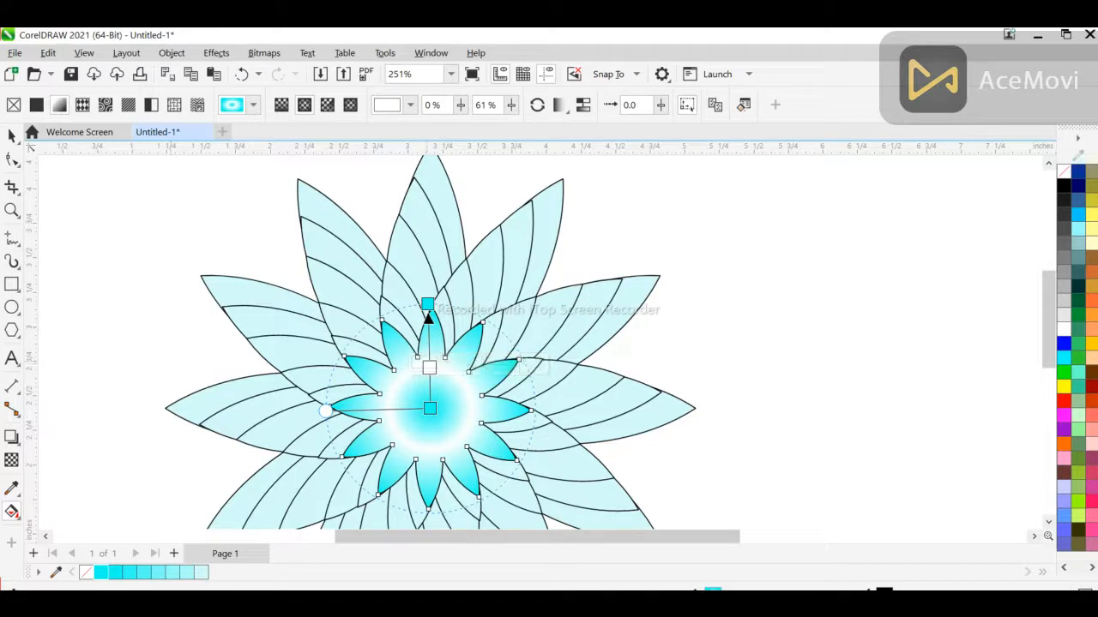
drag(428, 367, 429, 361)
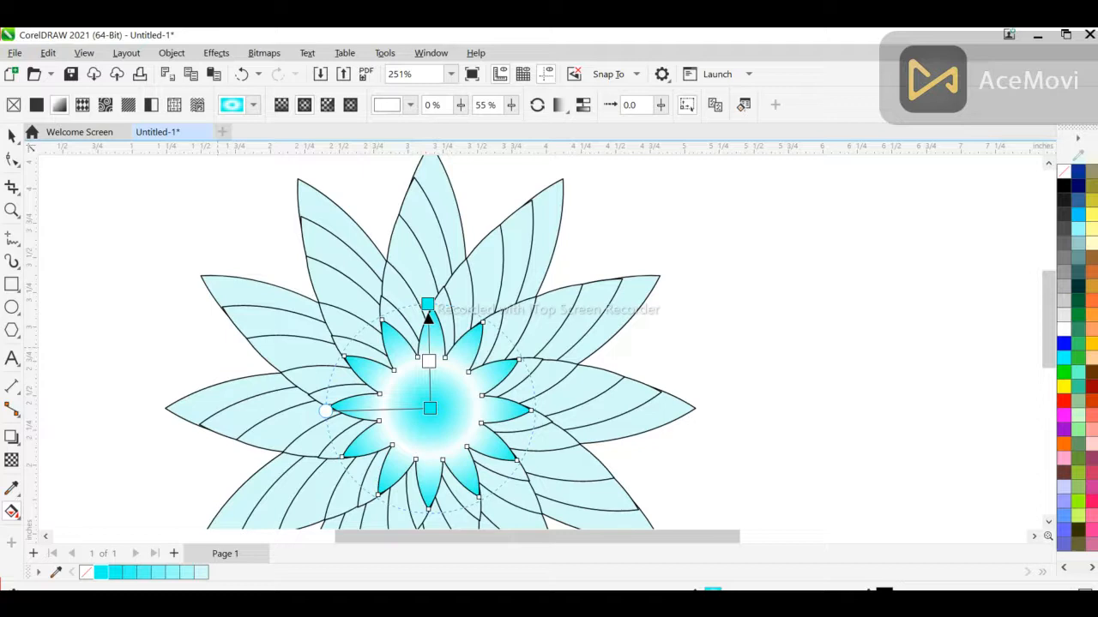
key(Escape)
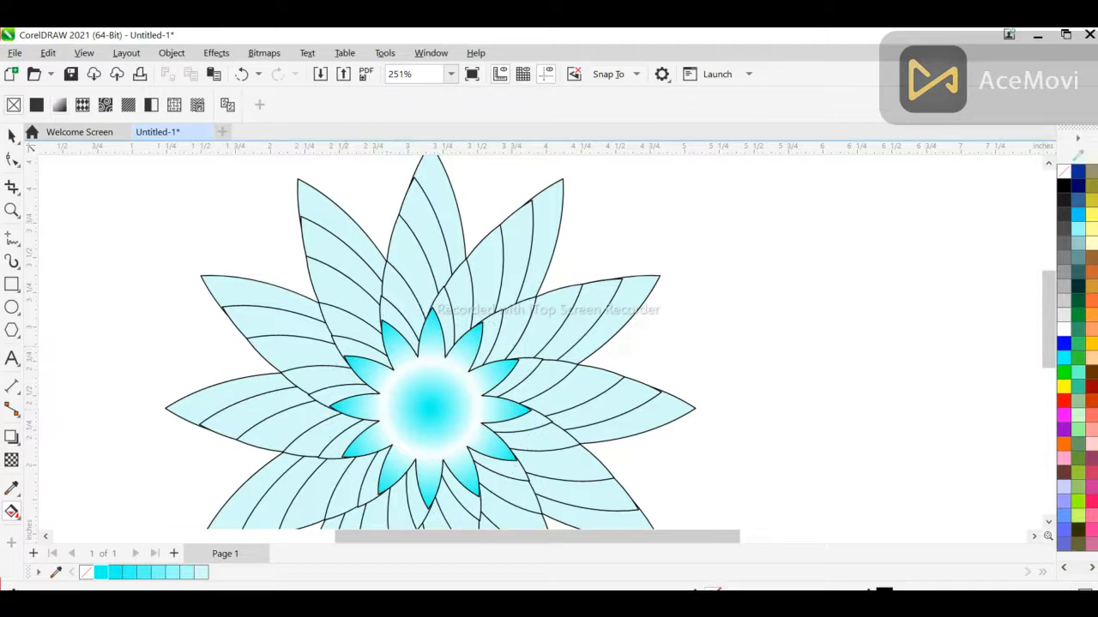
- Copy the innermost flower's cyan-to-white elliptical fill outward onto the second, third and fourth flower layers
click(345, 346)
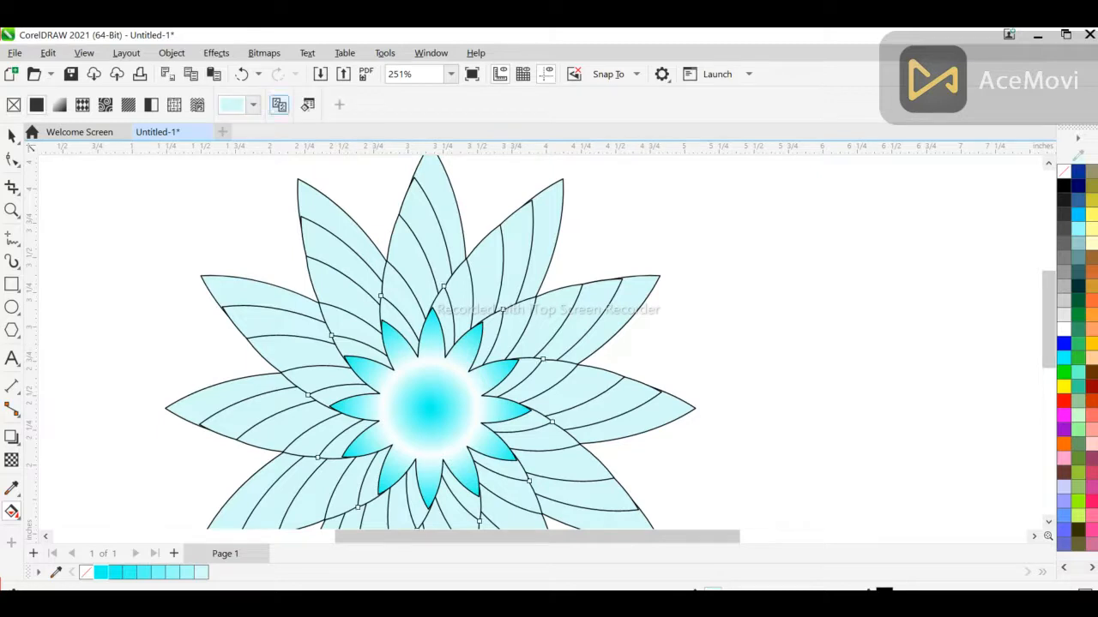
click(431, 403)
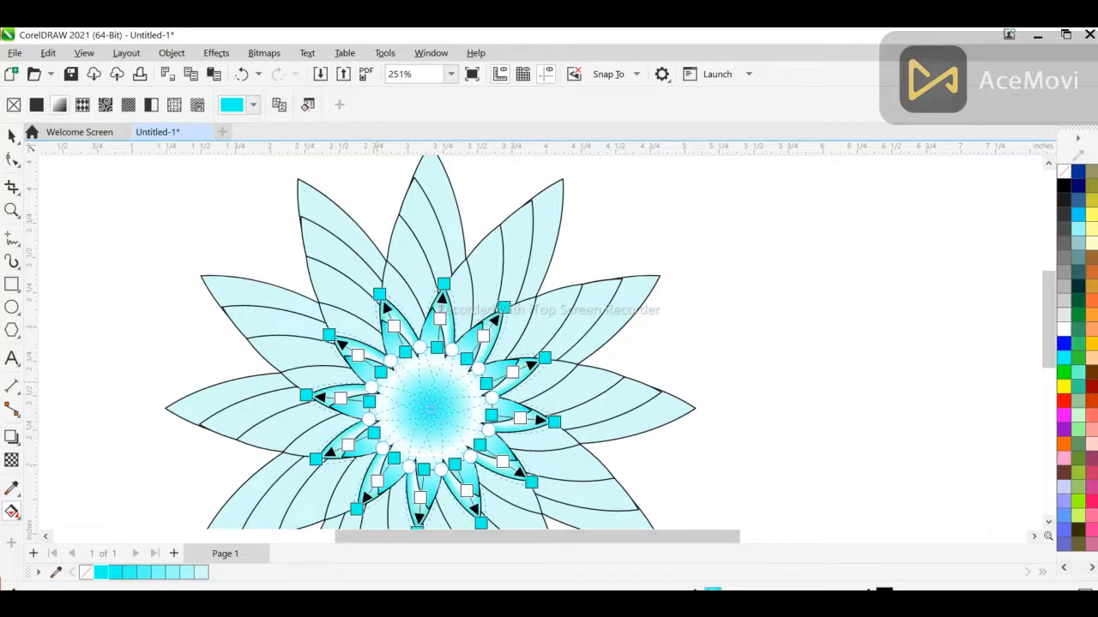
key(Escape)
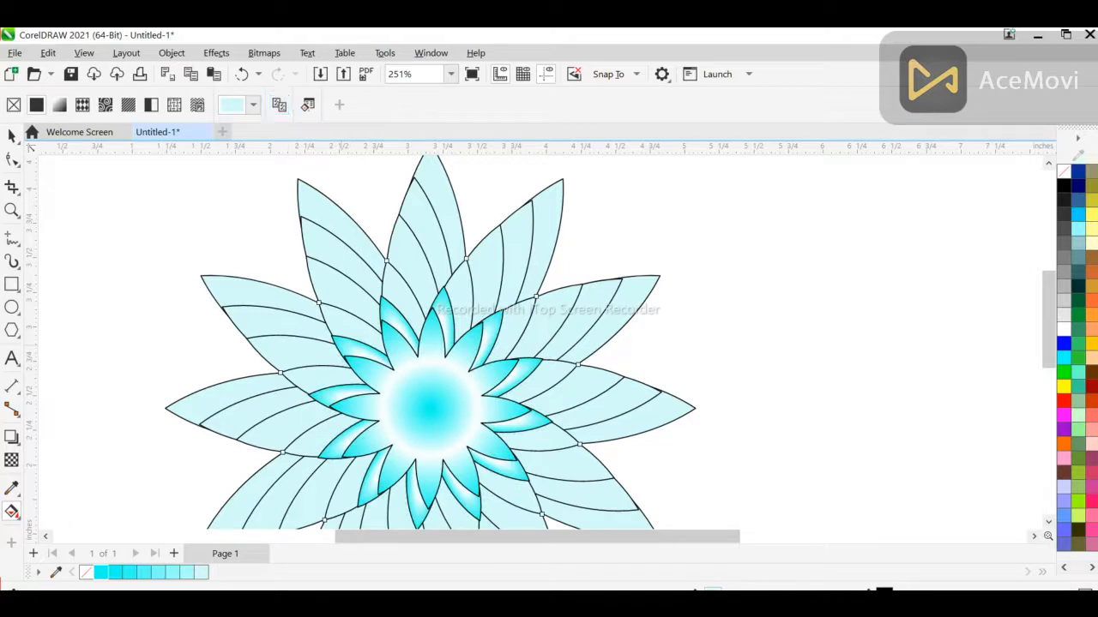
click(340, 344)
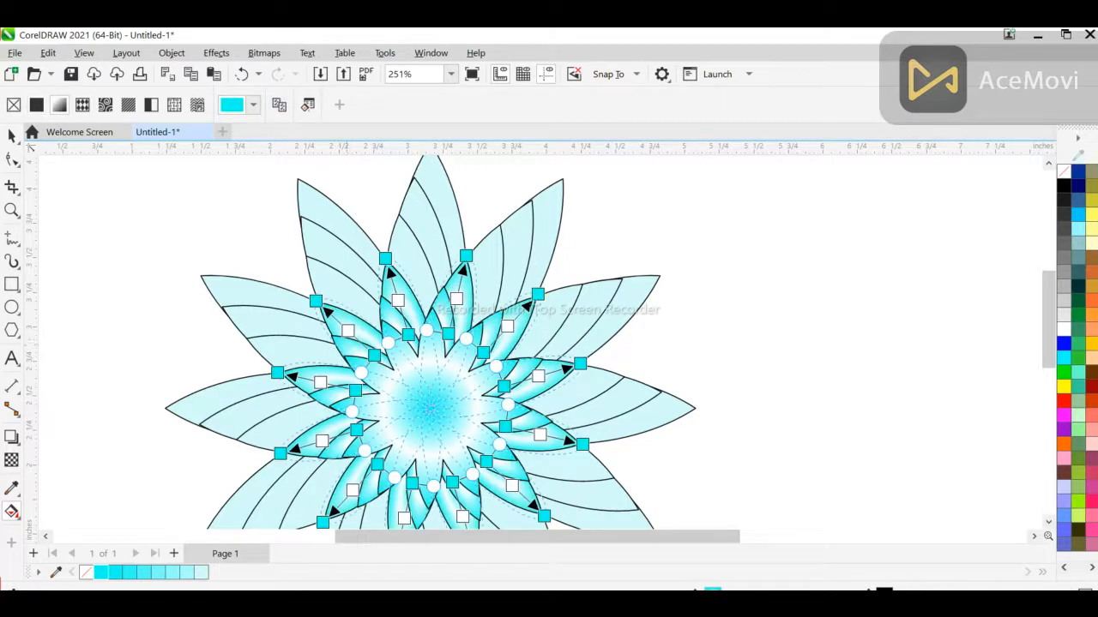
click(333, 286)
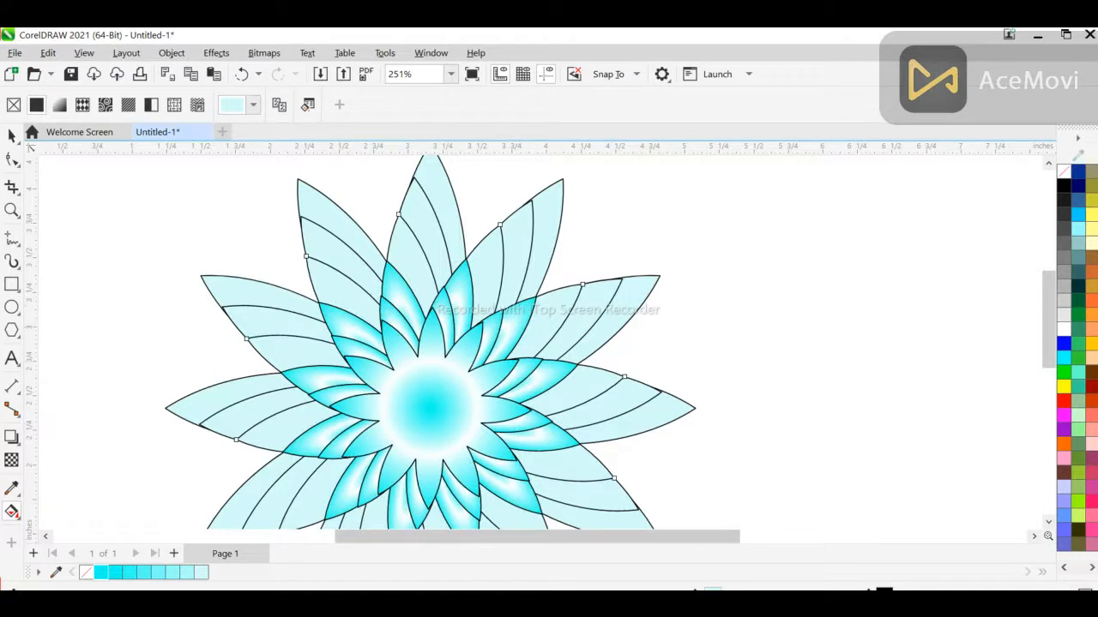
click(339, 327)
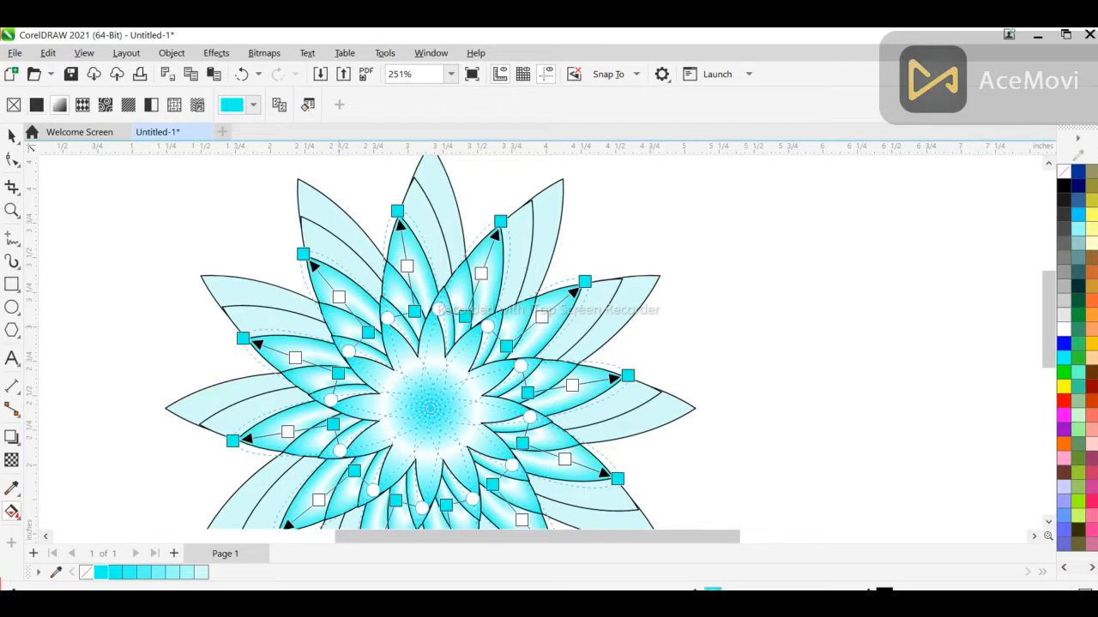
- Copy the cyan-to-white elliptical fill onto the two outermost flower layers and deselect the artwork
click(319, 245)
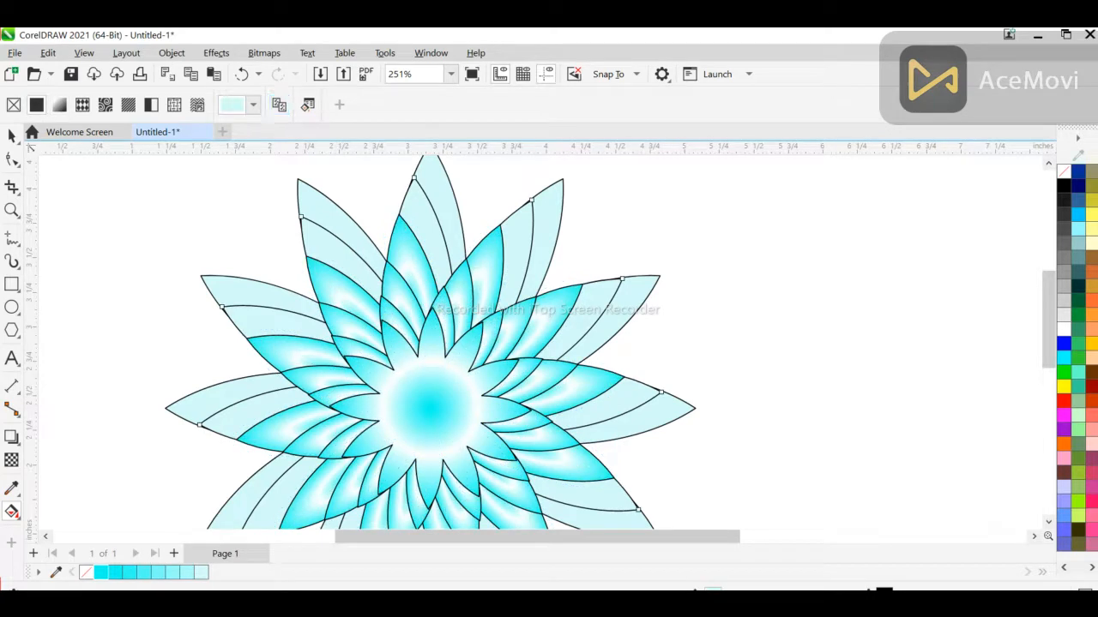
click(318, 231)
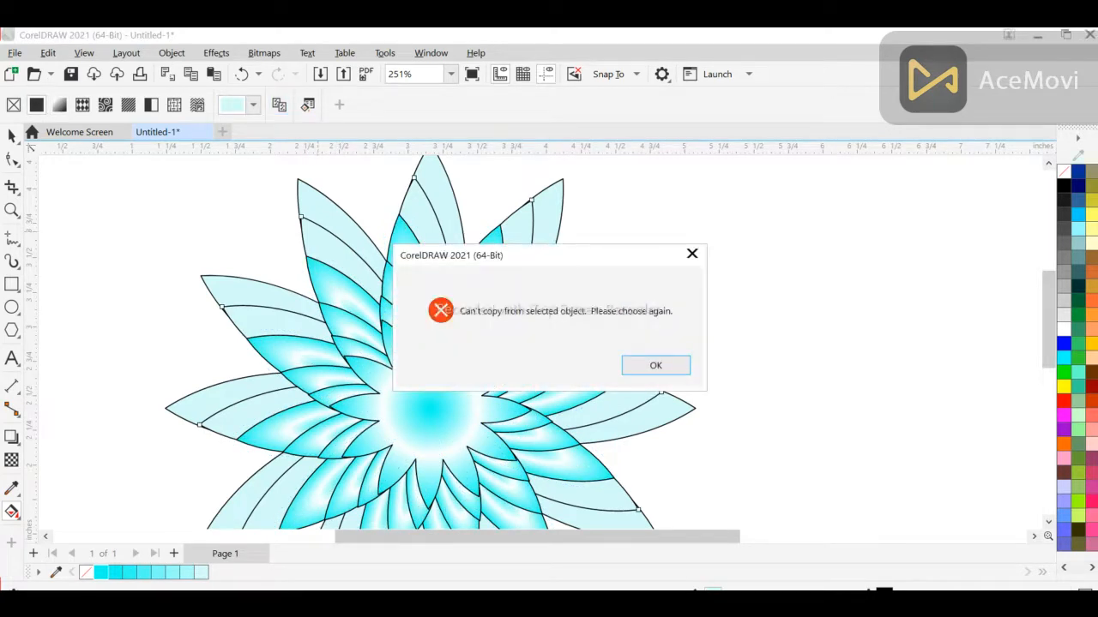
click(692, 254)
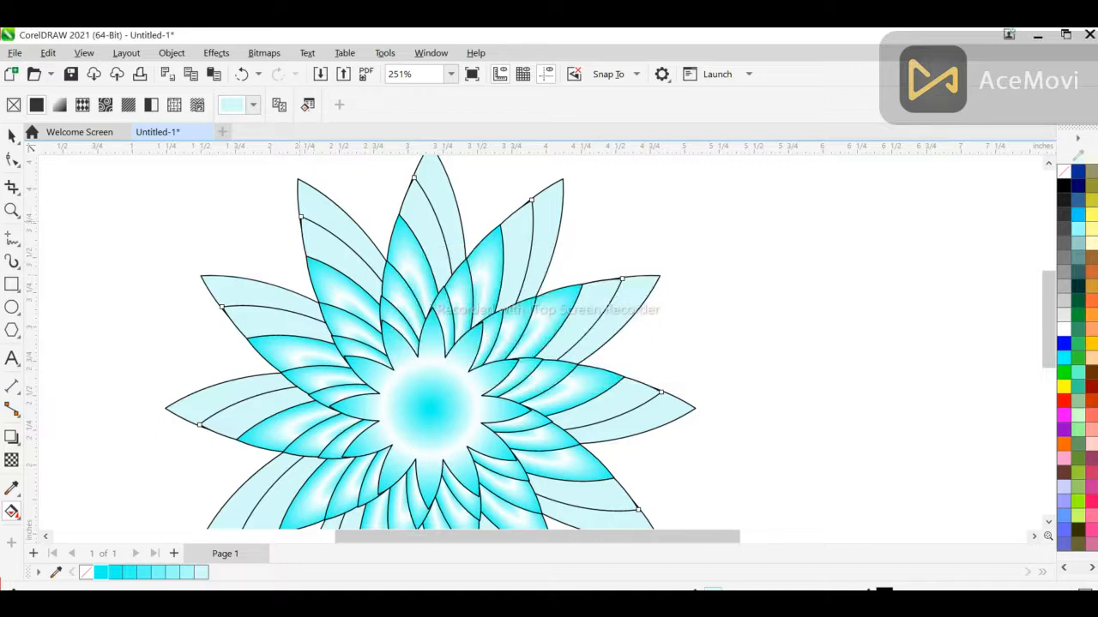
click(314, 271)
click(307, 202)
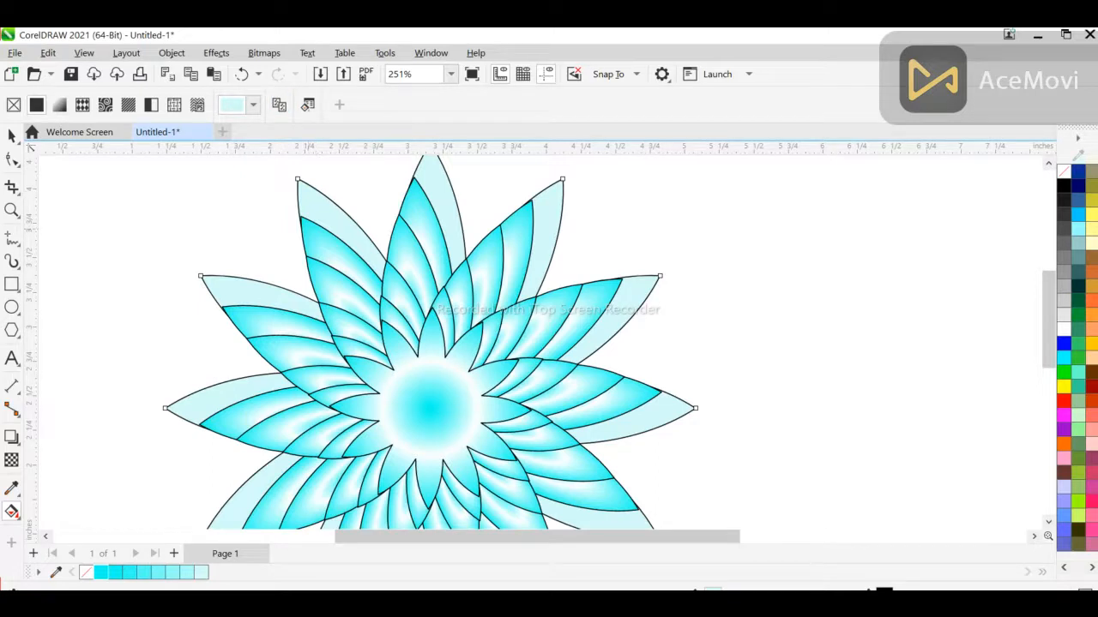
click(308, 230)
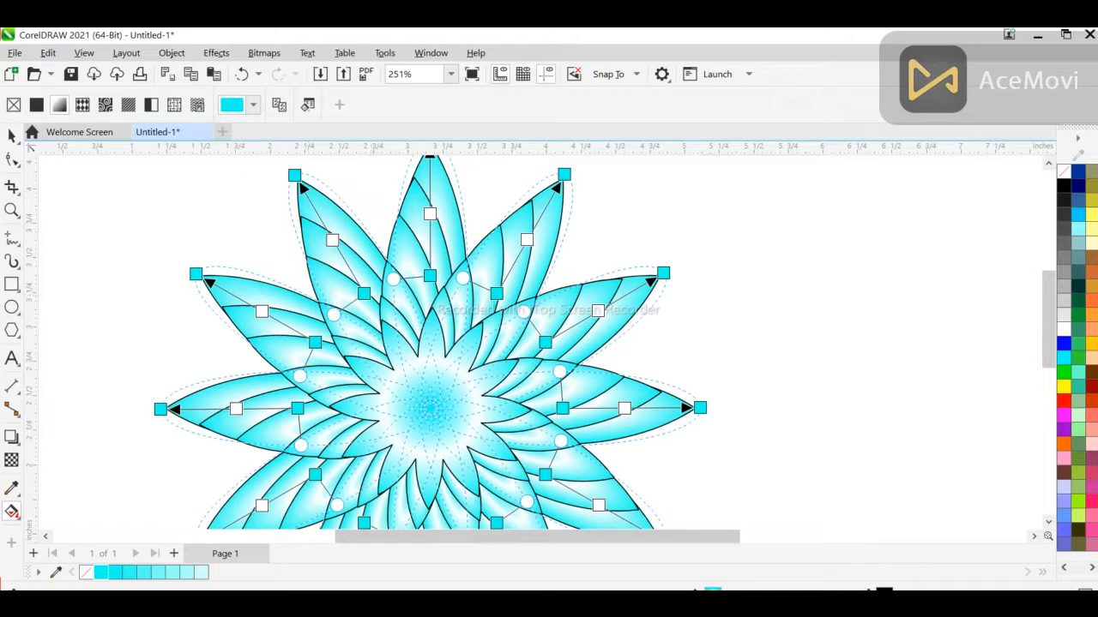
click(12, 136)
key(Escape)
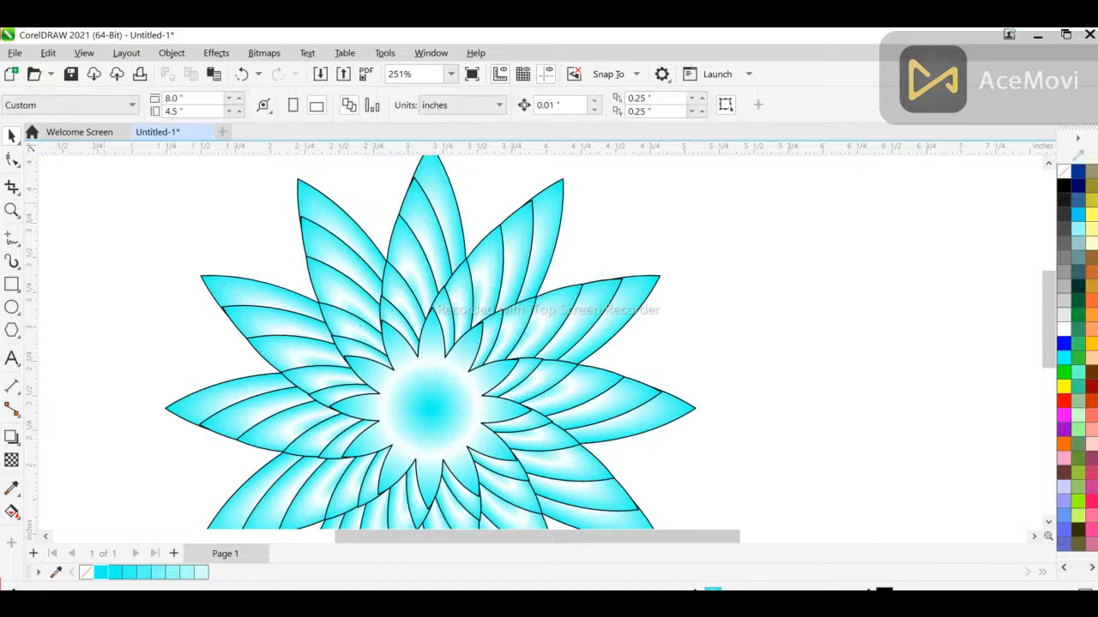
- Duplicate the entire layered flower and place the copy to the right of the original
scroll(361, 299, down, 6)
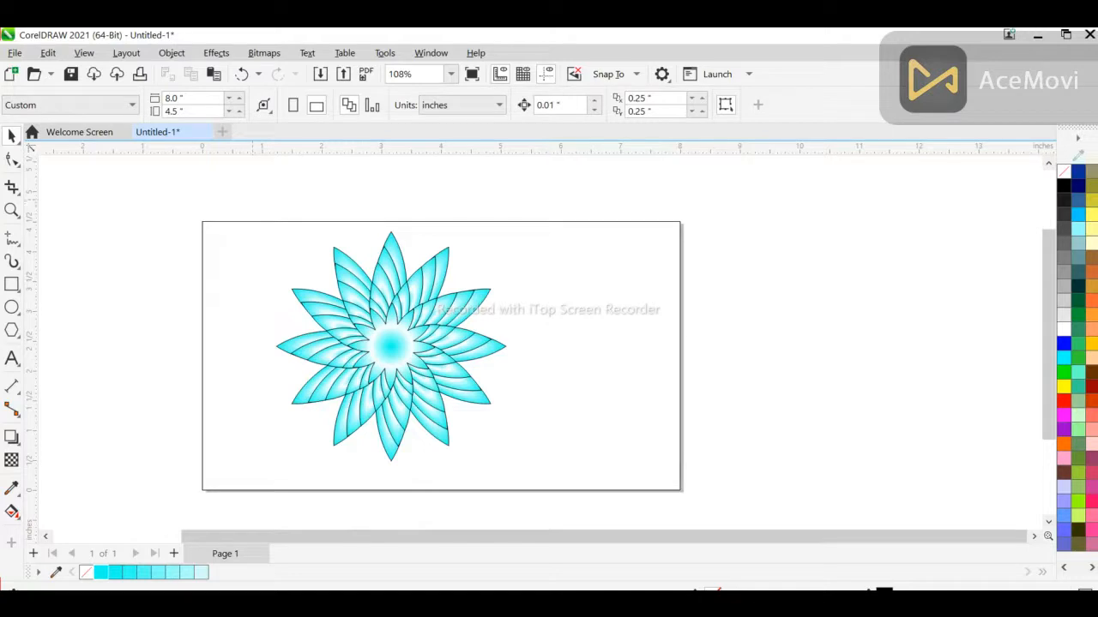
drag(239, 199, 526, 488)
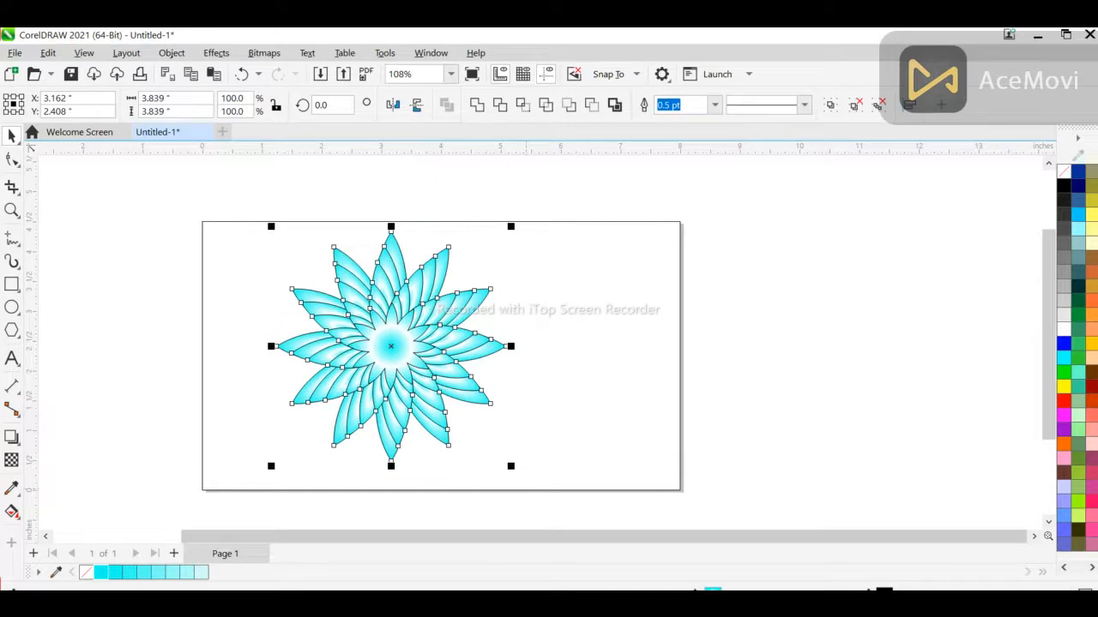
key(ctrl+d)
drag(406, 332, 624, 354)
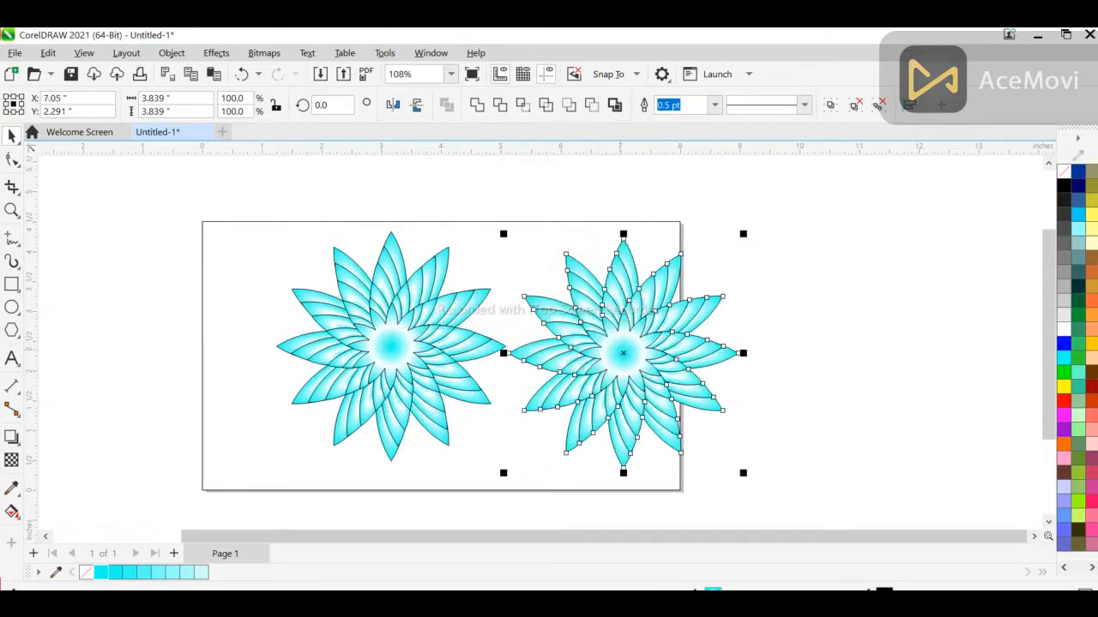
- Remove the outlines from all layers of the original flower and move it toward the page's left edge
drag(250, 186, 512, 482)
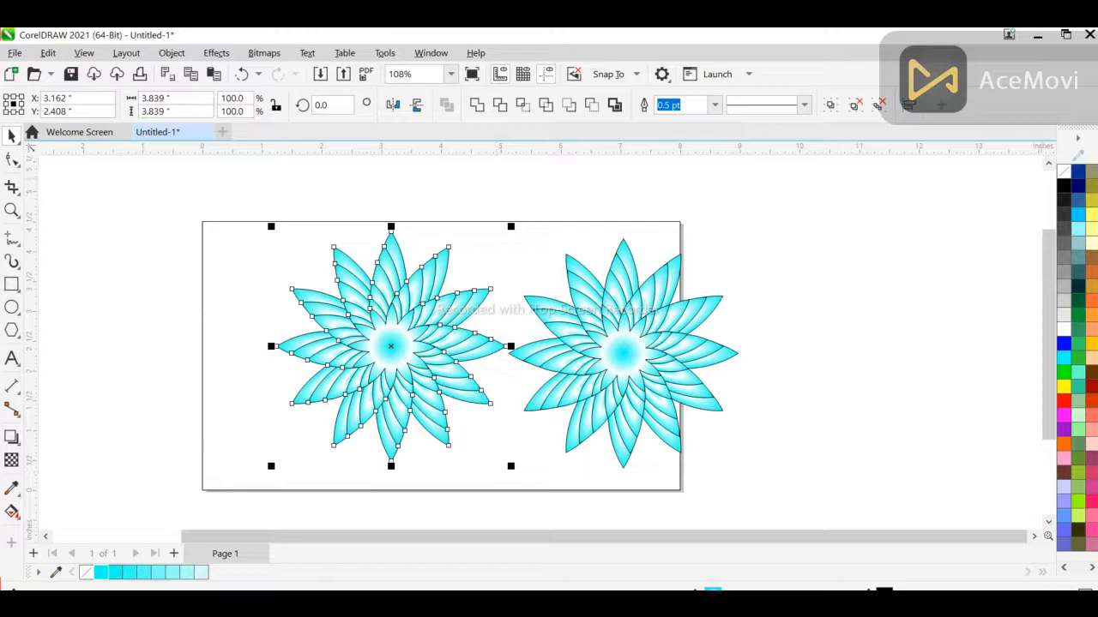
right_click(1064, 172)
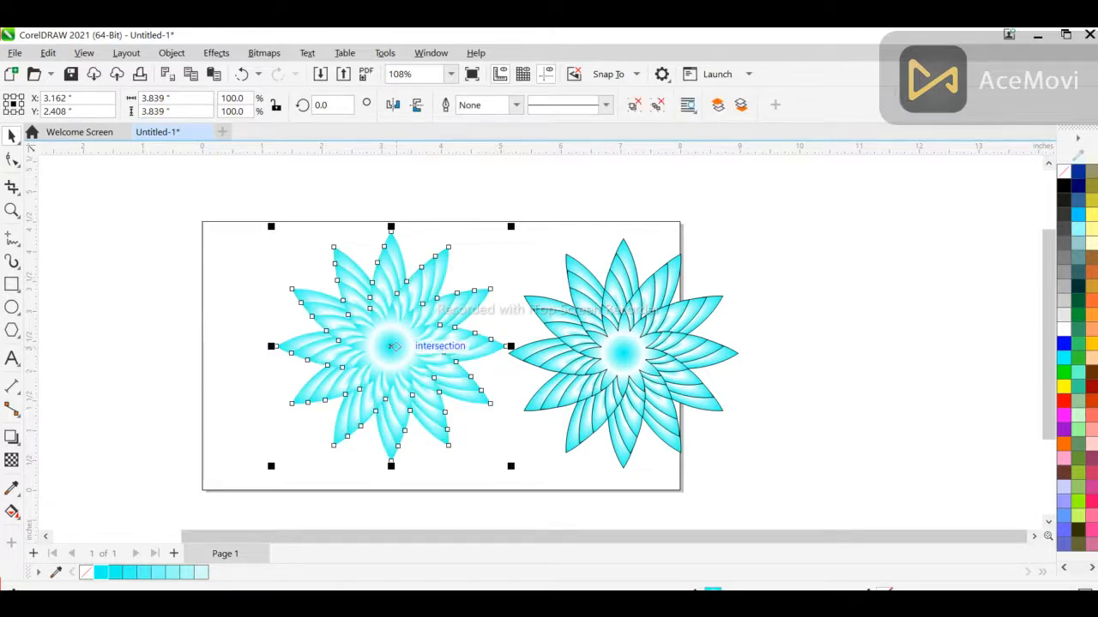
drag(392, 345, 319, 340)
key(Escape)
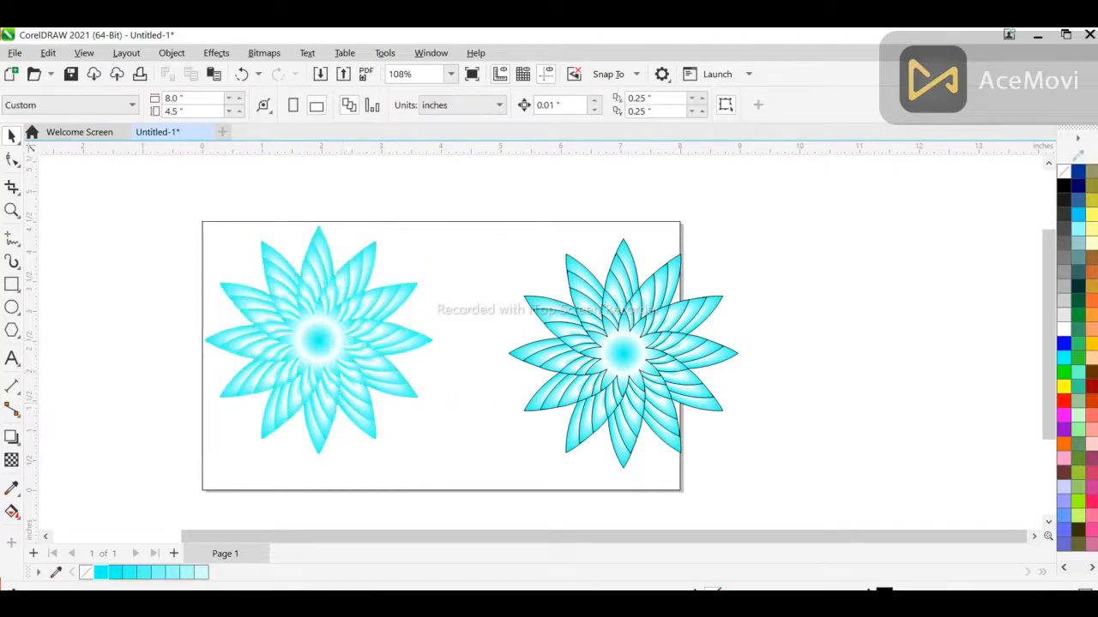
- Move the whole outlined flower copy left and slightly down so it fits within the page
click(623, 353)
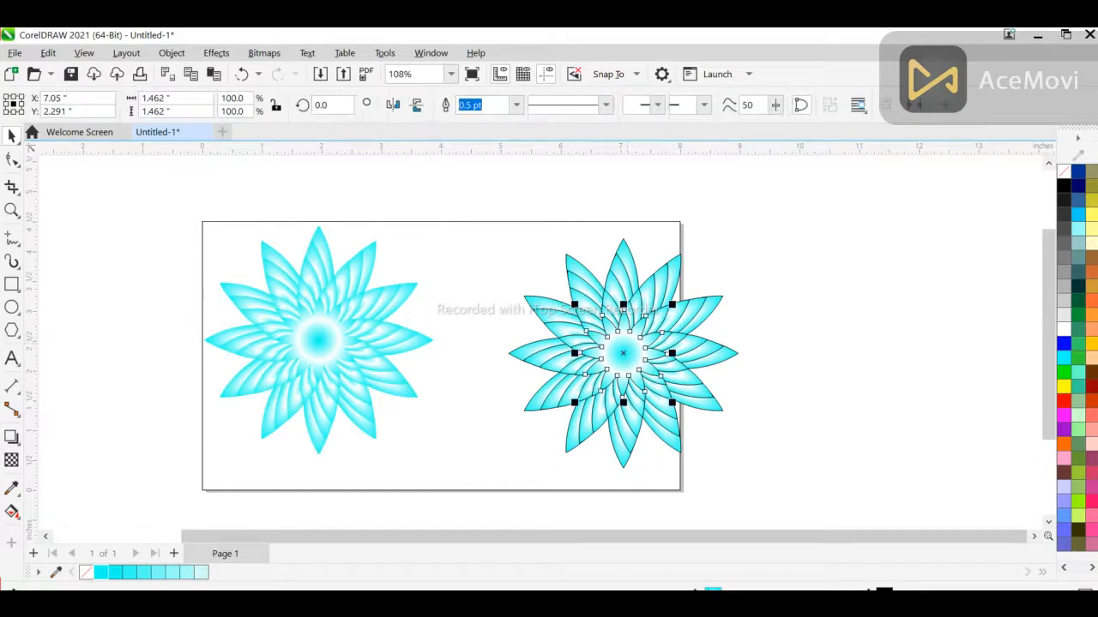
drag(758, 184, 493, 487)
drag(592, 394, 520, 408)
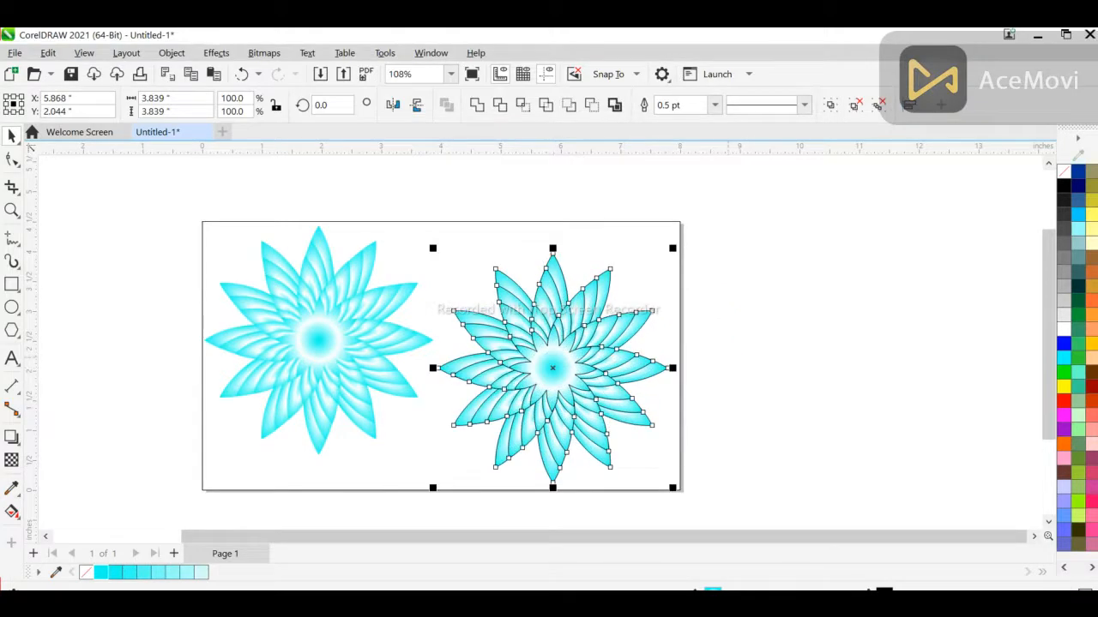
key(Escape)
- Recolour the outlined flower's layers around the innermost one, from the outermost inward, with successively lighter solid cyan shades from the document palette
click(506, 397)
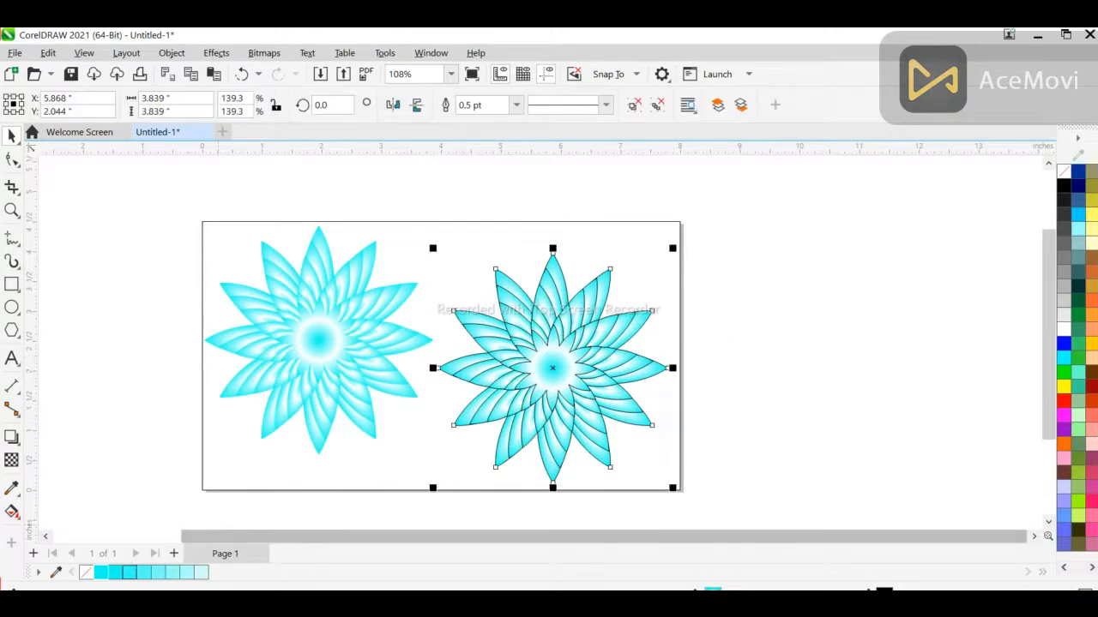
click(102, 573)
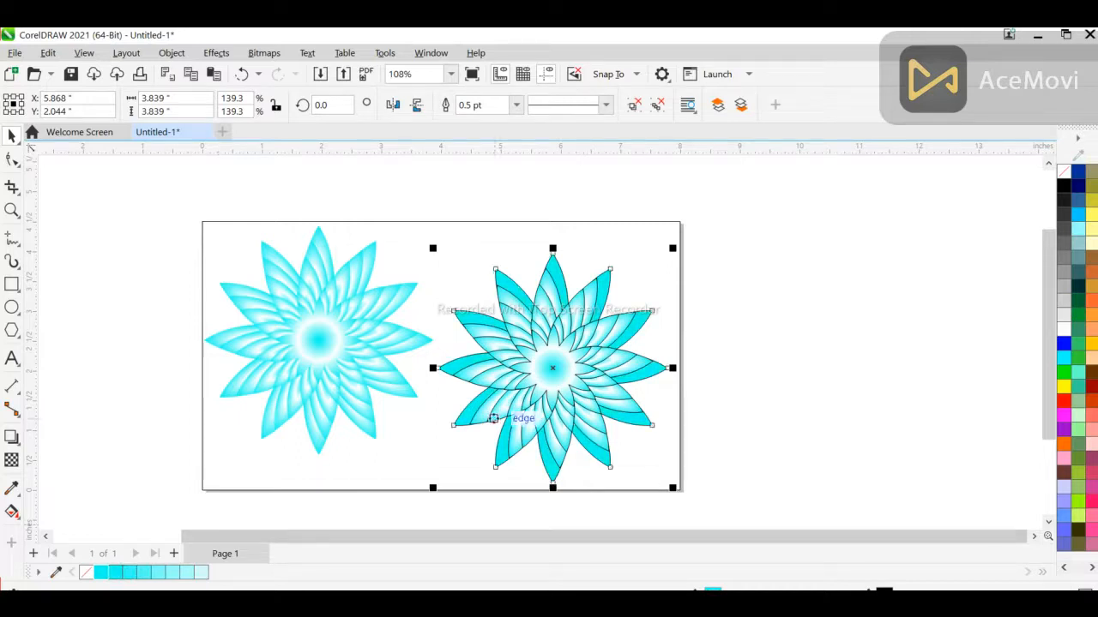
click(475, 413)
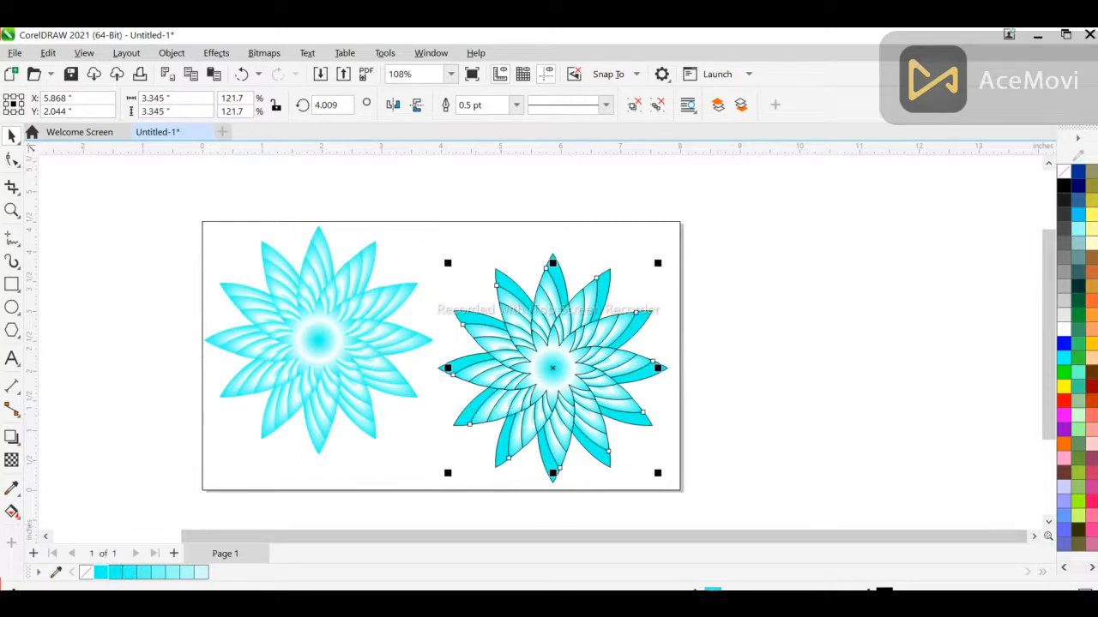
click(114, 573)
click(492, 414)
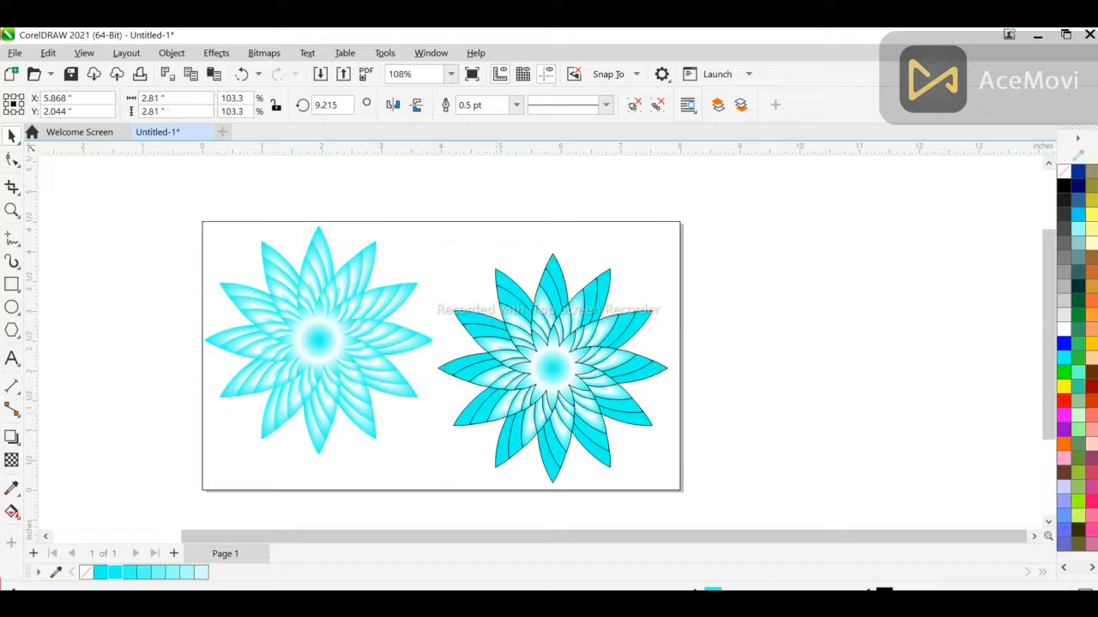
click(129, 573)
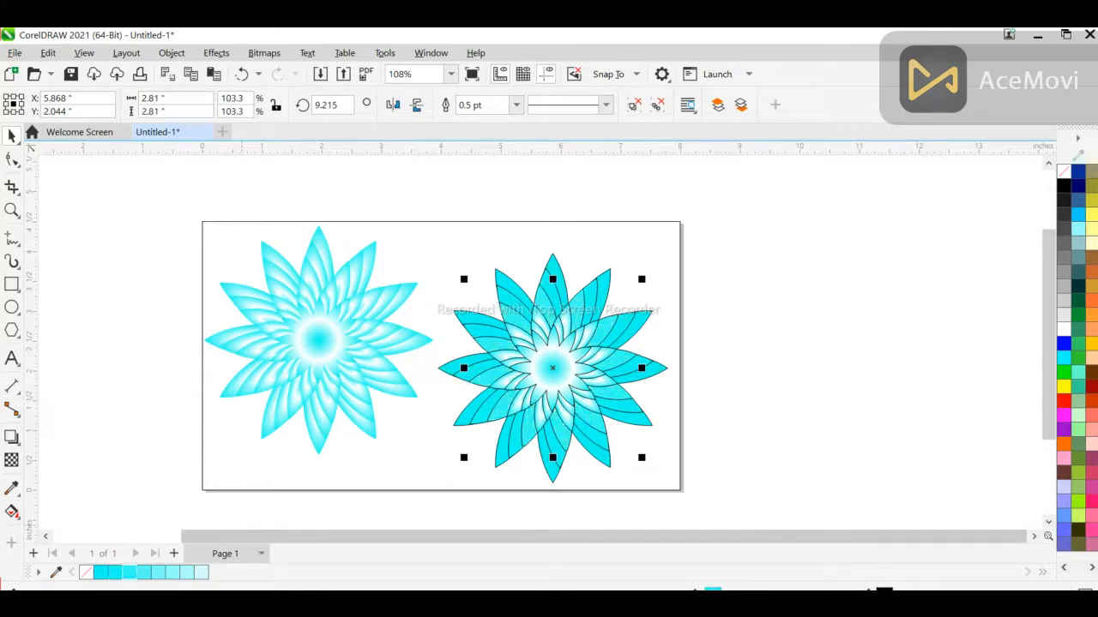
key(Tab)
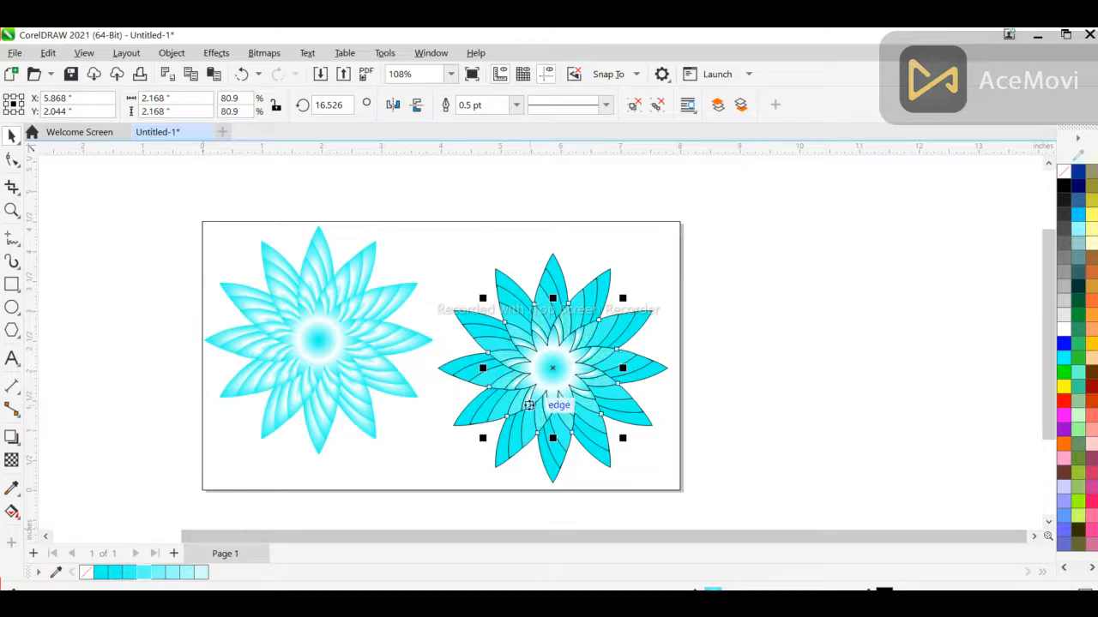
key(Tab)
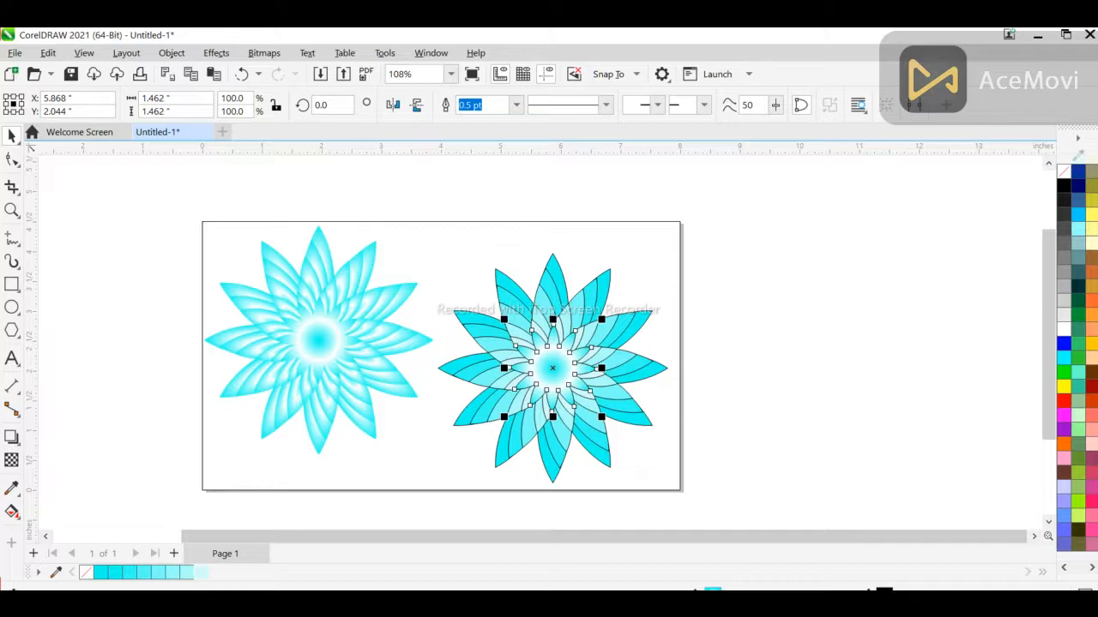
- Set the outer node of the outlined flower's innermost elliptical fill to pale cyan #D6FCFA from the document palette
click(11, 512)
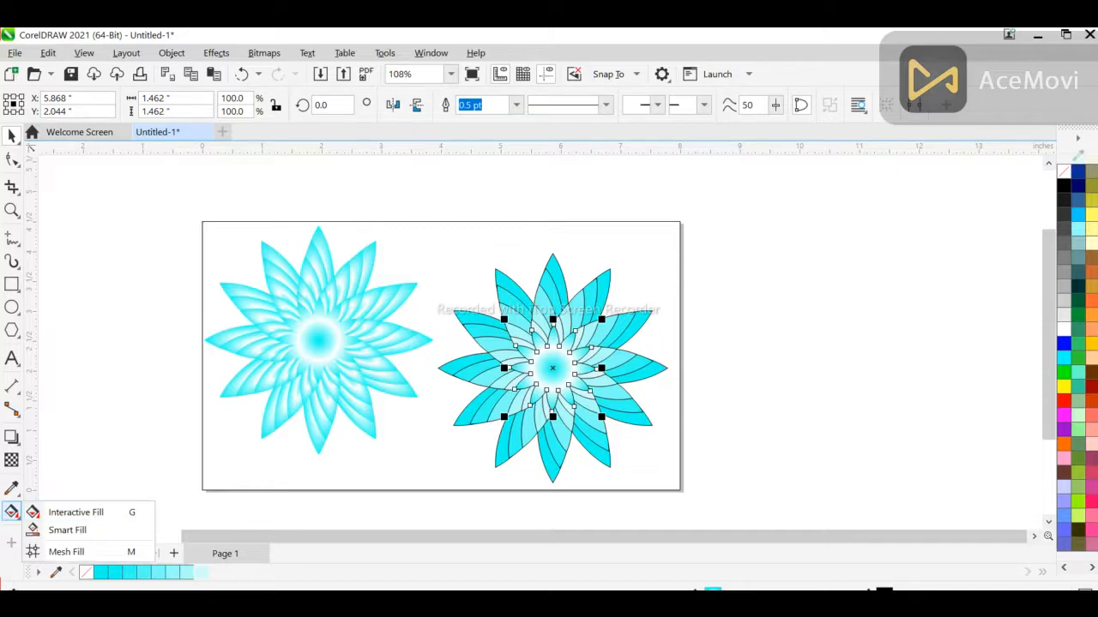
click(555, 368)
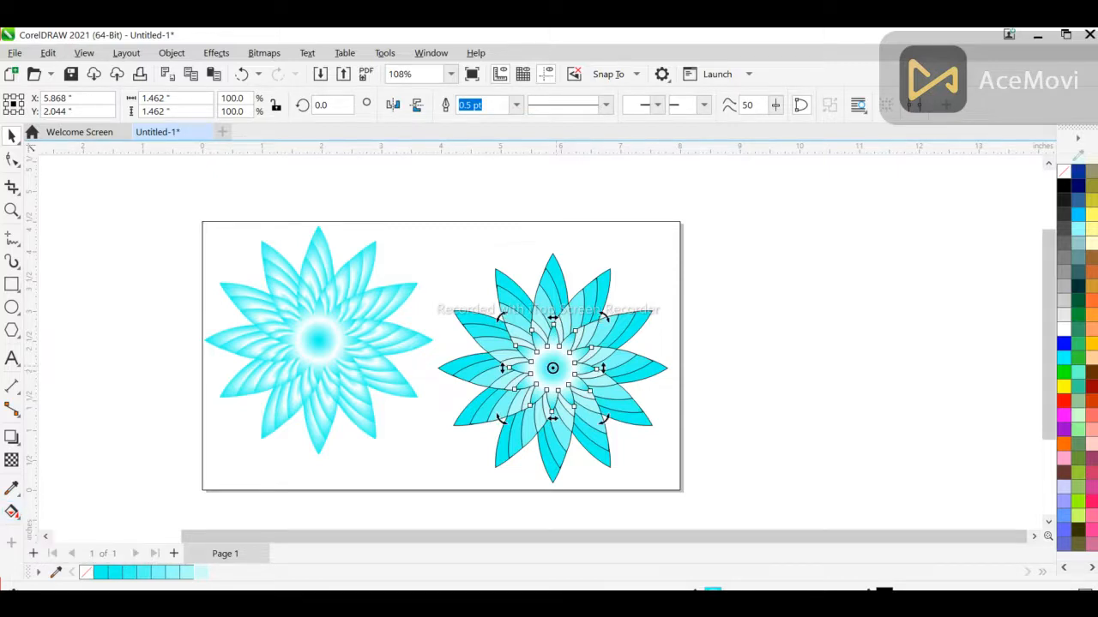
key(g)
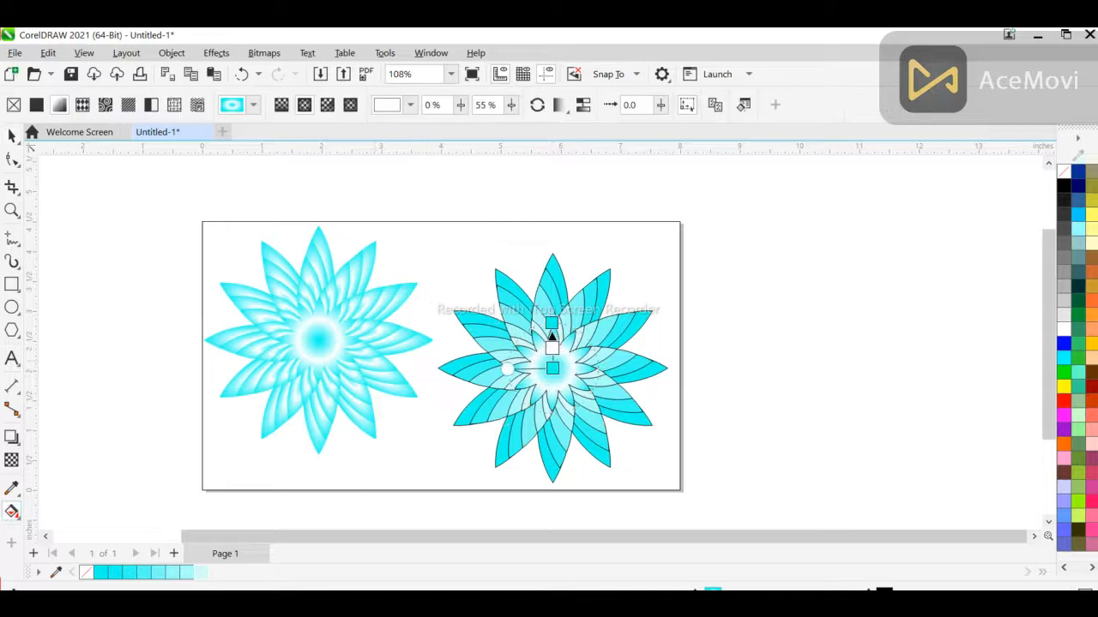
click(551, 326)
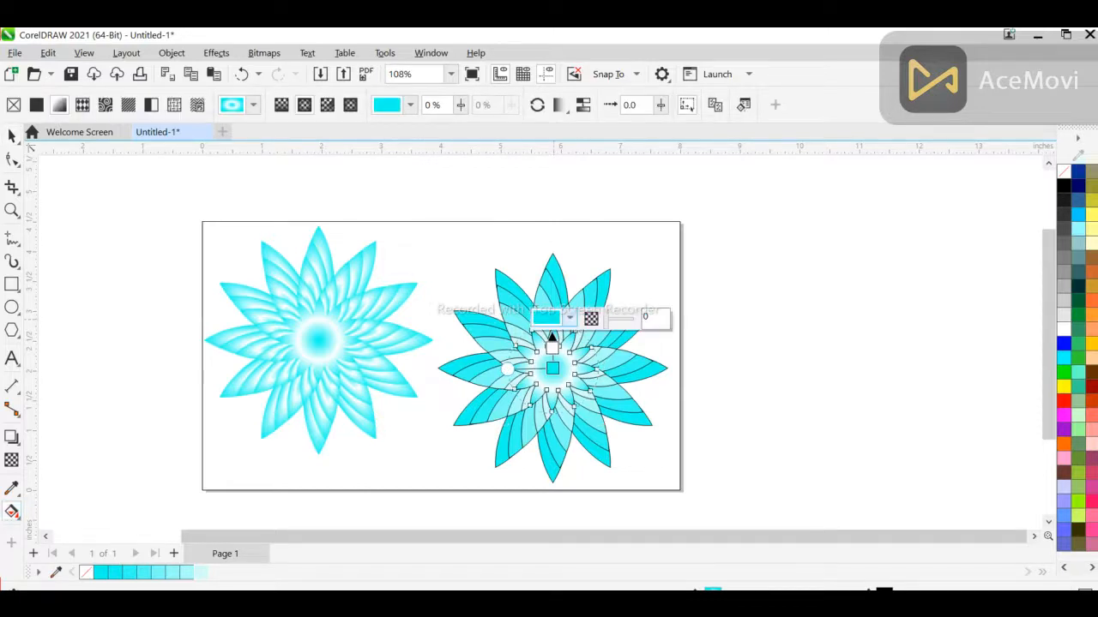
click(569, 318)
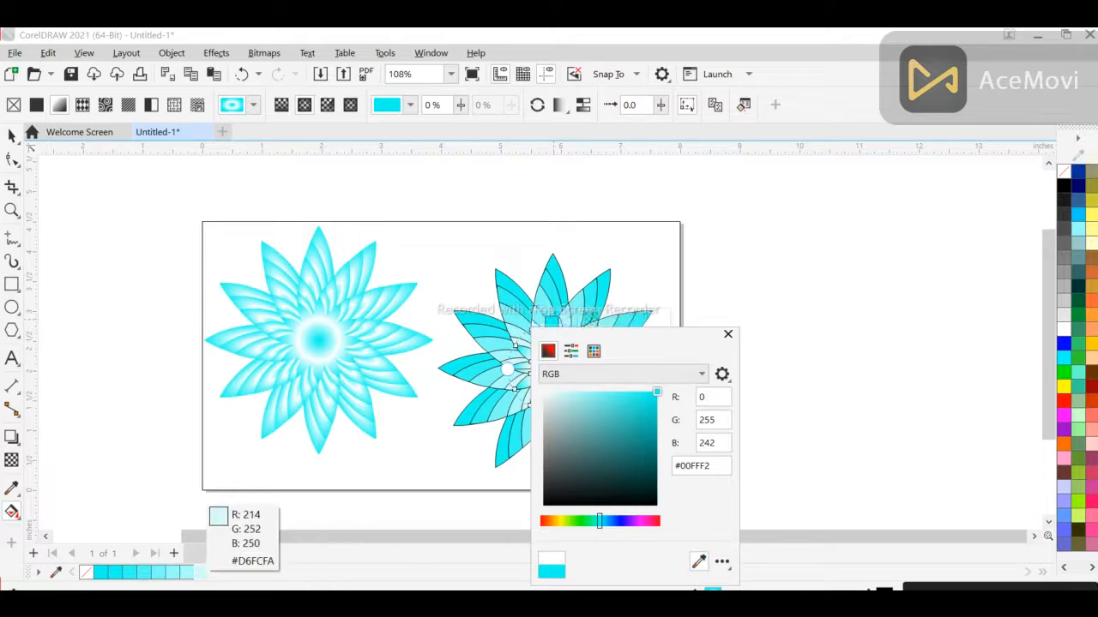
click(199, 572)
click(727, 334)
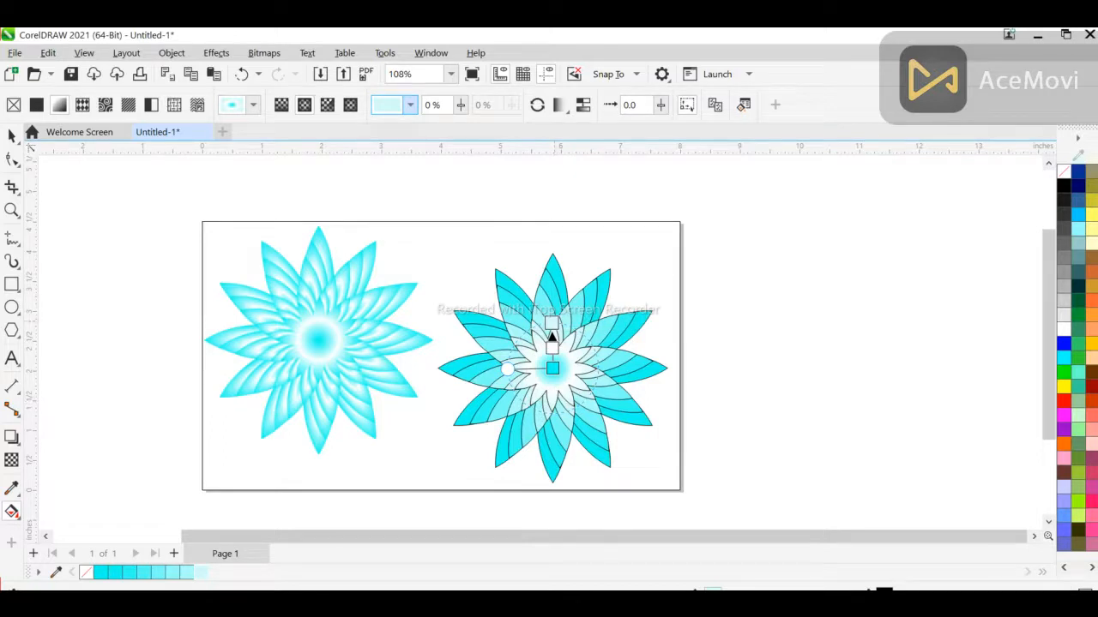
- Fine-tune the outer fill node of the innermost flower to an even paler, less saturated cyan
click(571, 317)
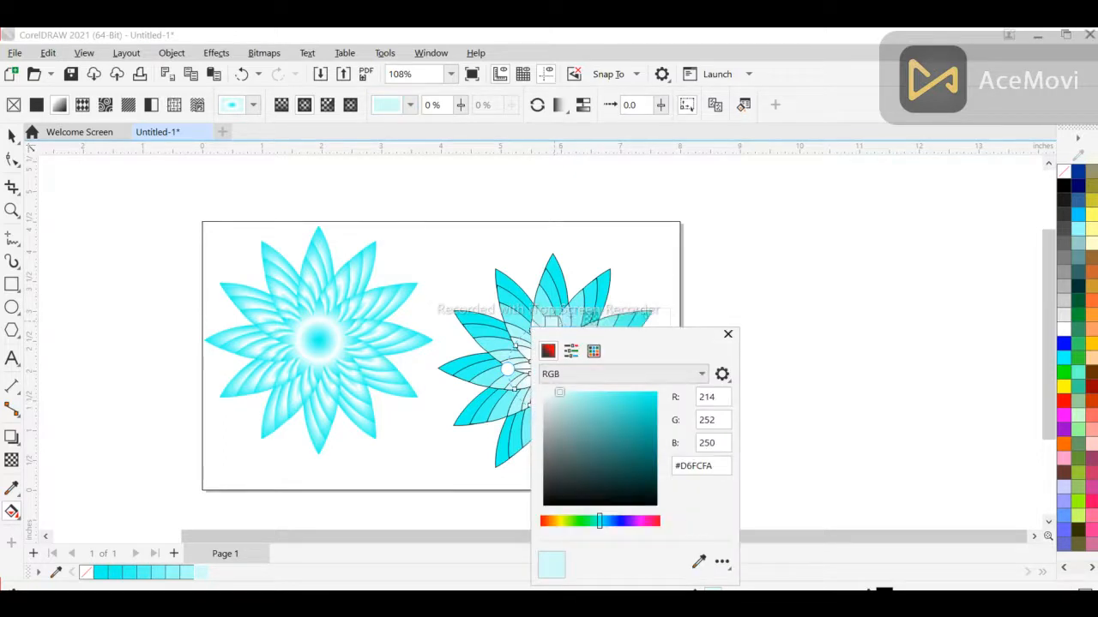
click(557, 396)
click(428, 429)
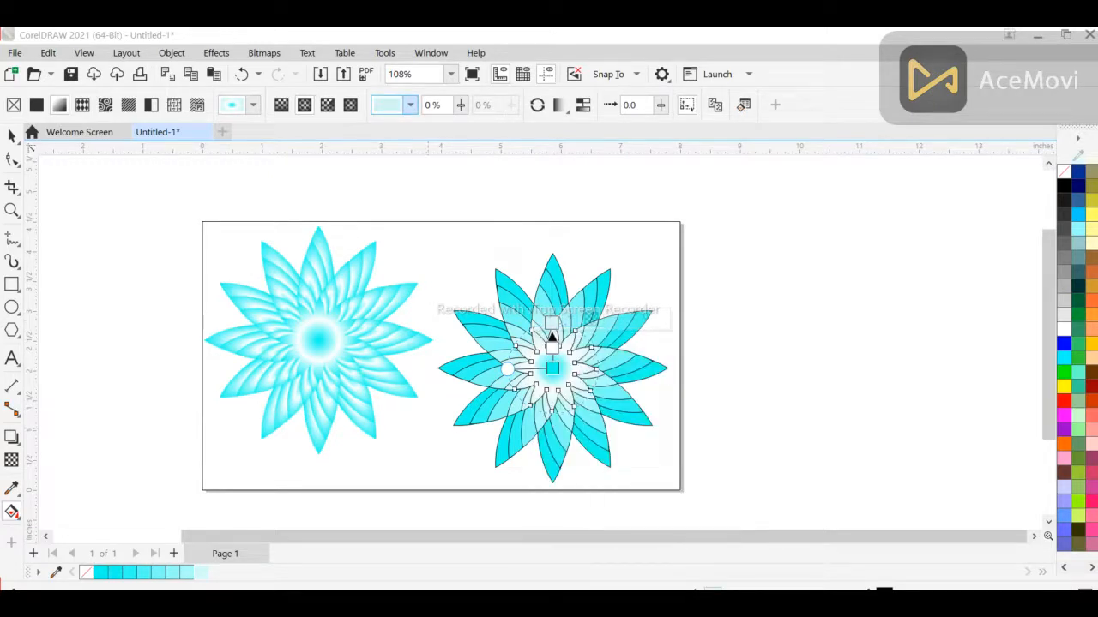
- Remove the outlines from all layers of the outlined flower and group them into one object
click(433, 411)
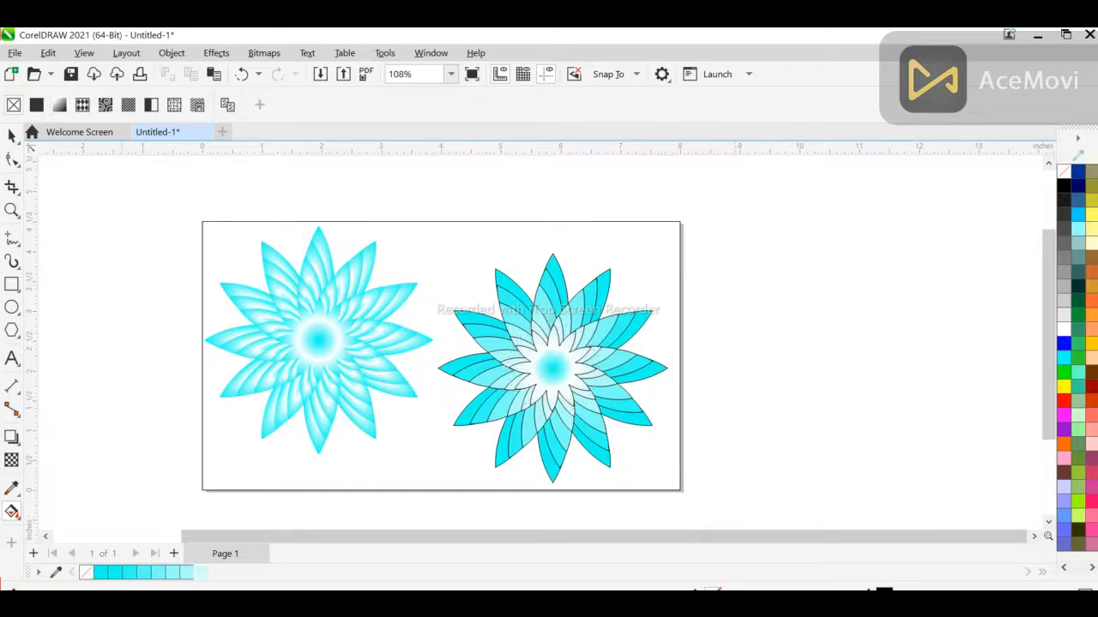
click(12, 137)
drag(740, 219, 409, 497)
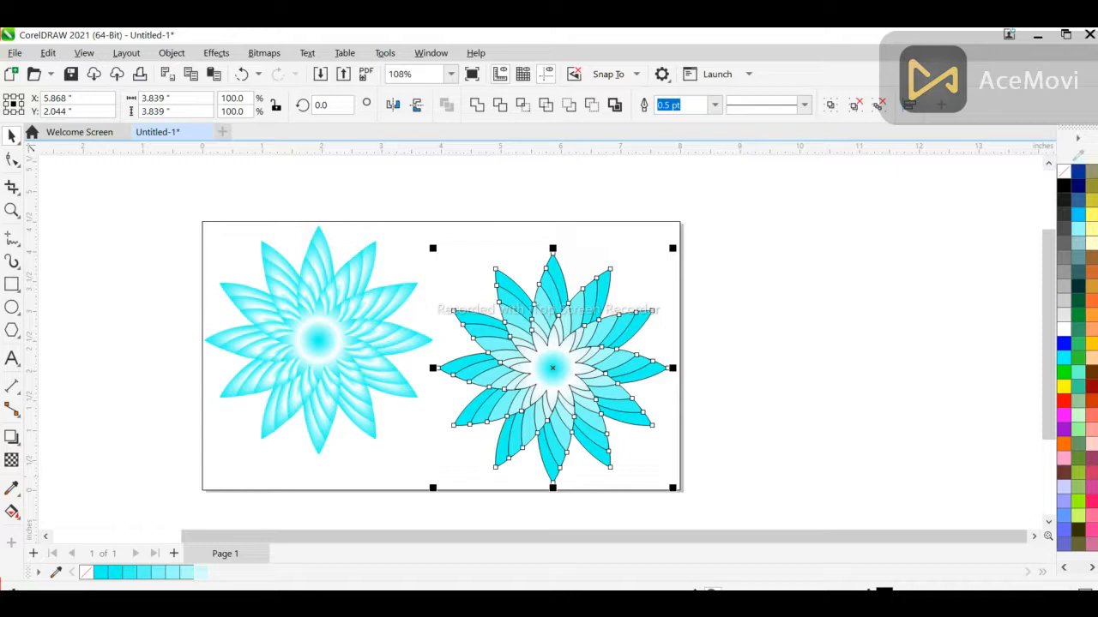
right_click(1063, 172)
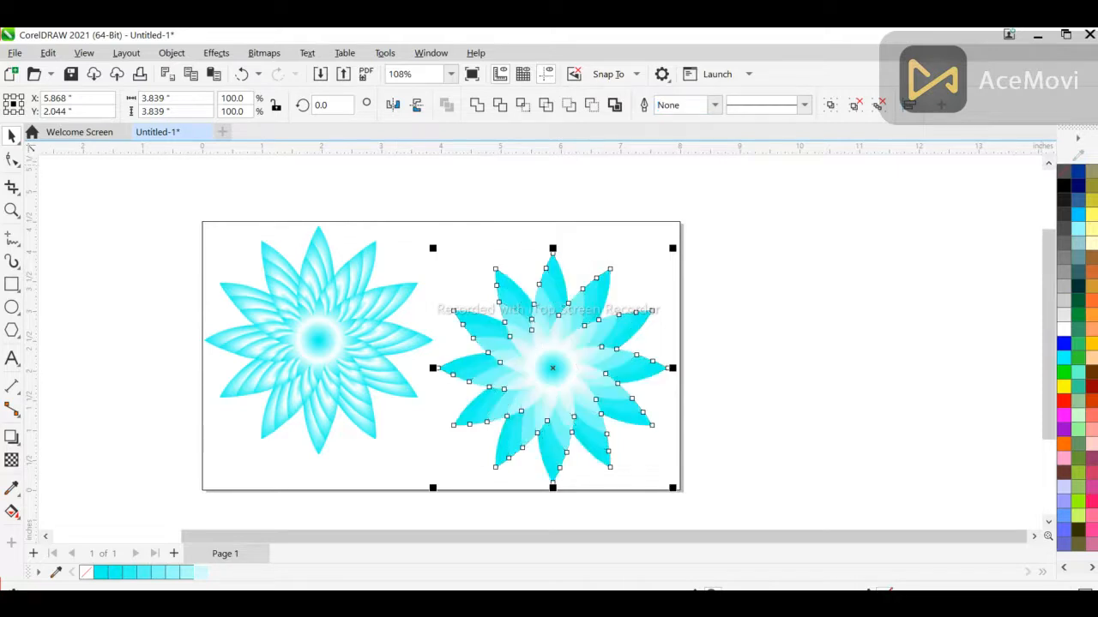
click(831, 105)
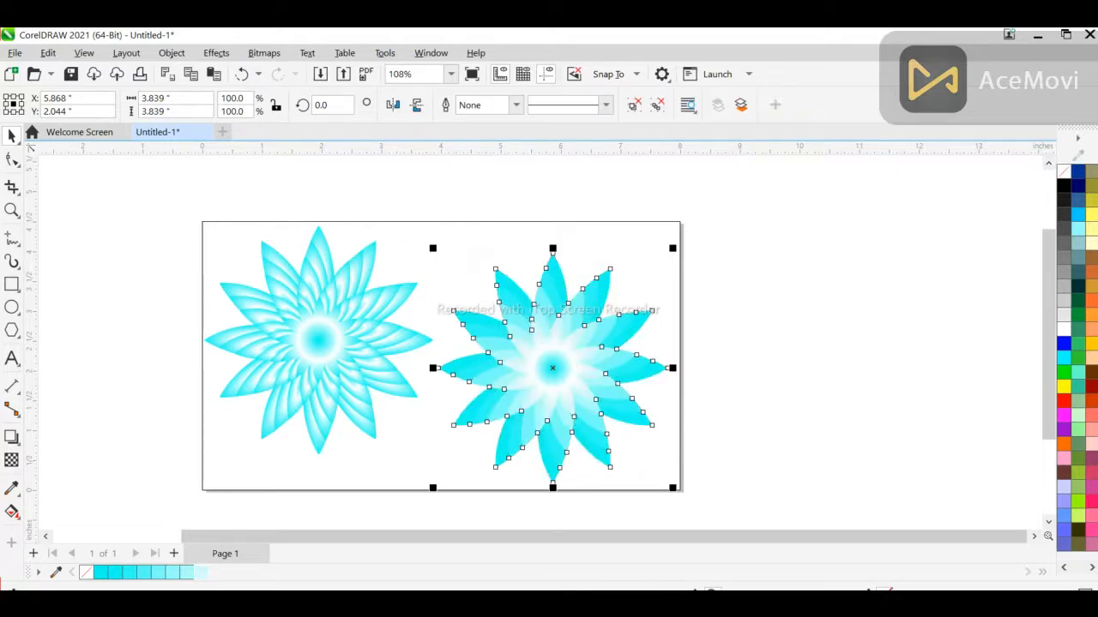
click(670, 194)
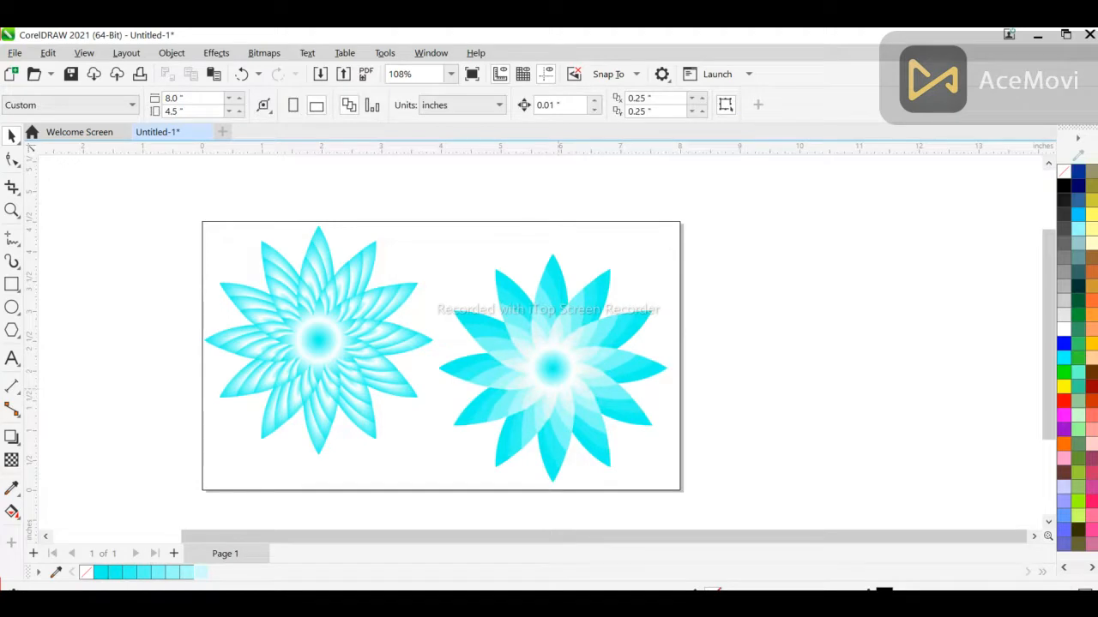
click(555, 385)
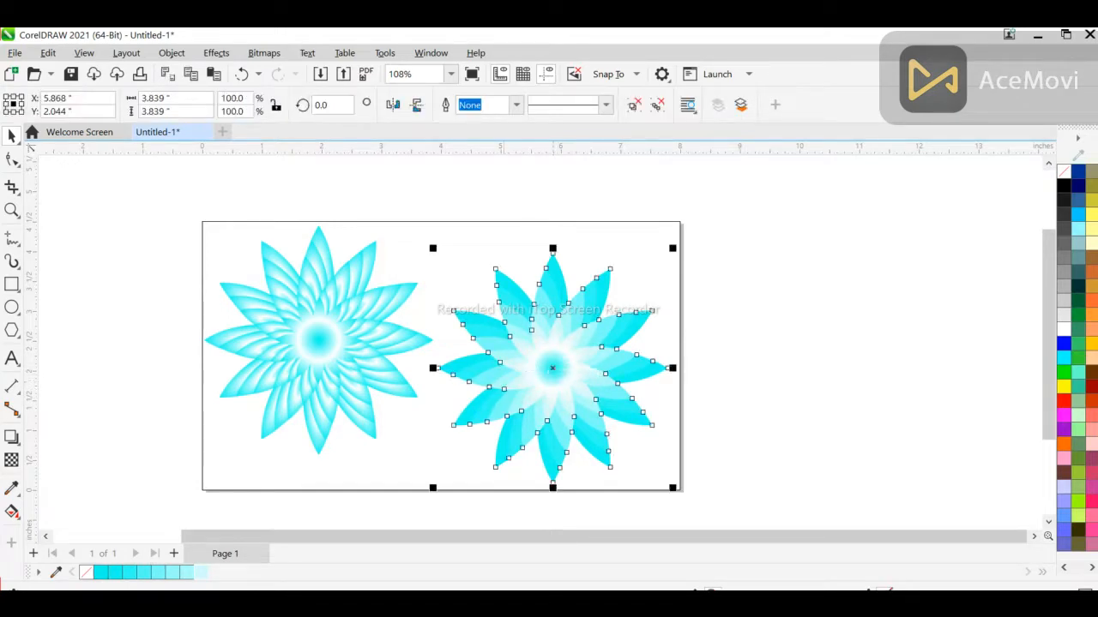
- Unlock the page-sized background rectangle and fill it with solid black
click(533, 194)
right_click(502, 223)
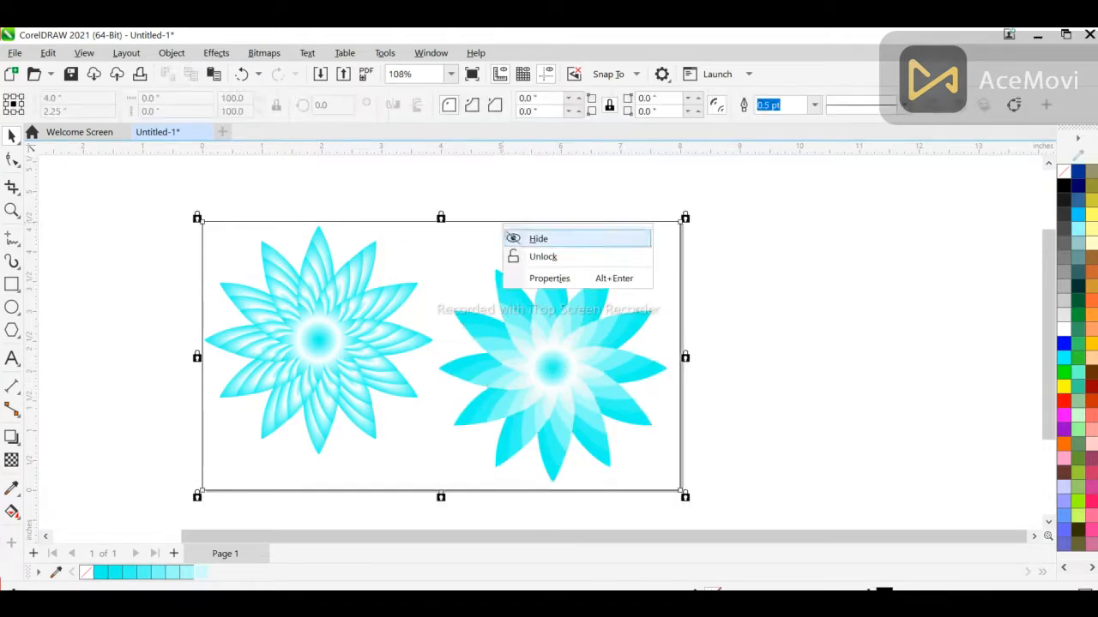
click(543, 257)
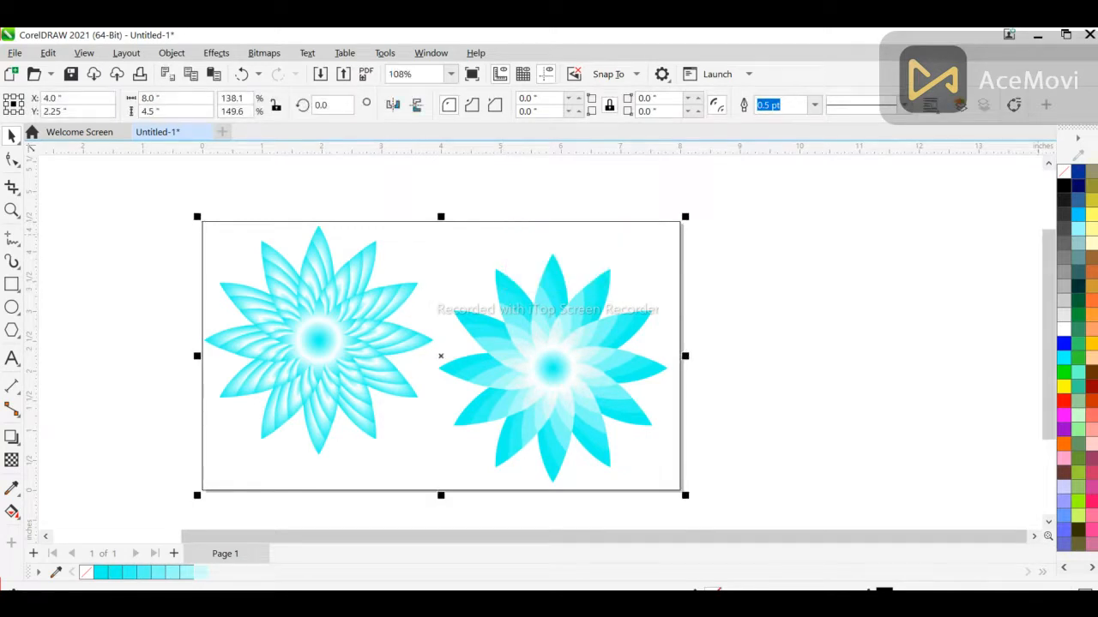
click(1064, 185)
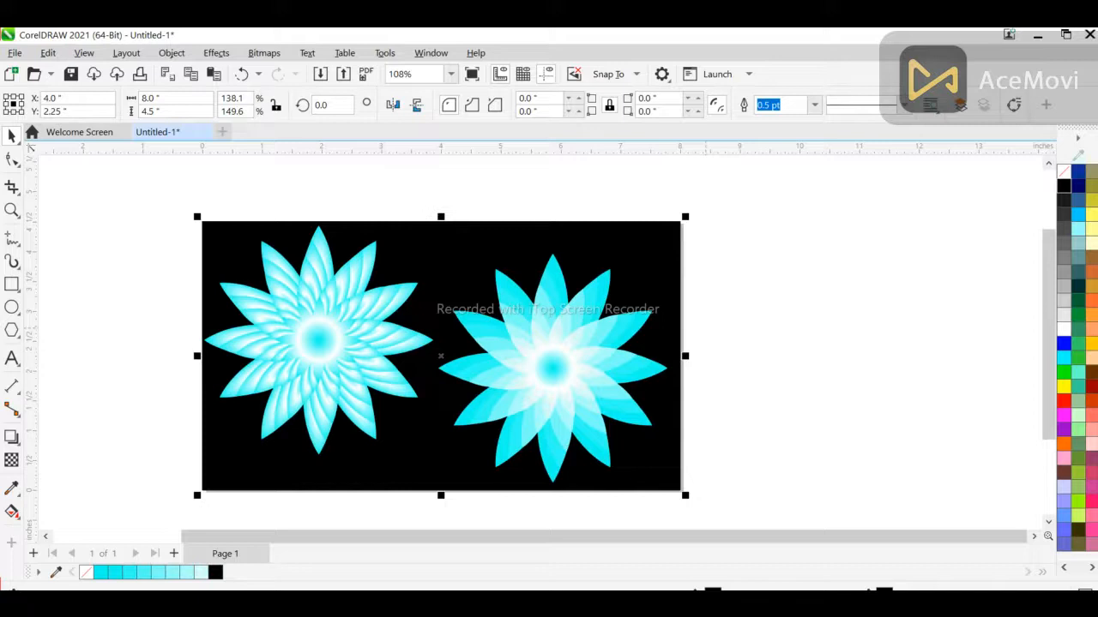
click(686, 309)
- Align the solid-shaded flower's centre with the gradient flower's so both sit at the same height on the black background
click(566, 368)
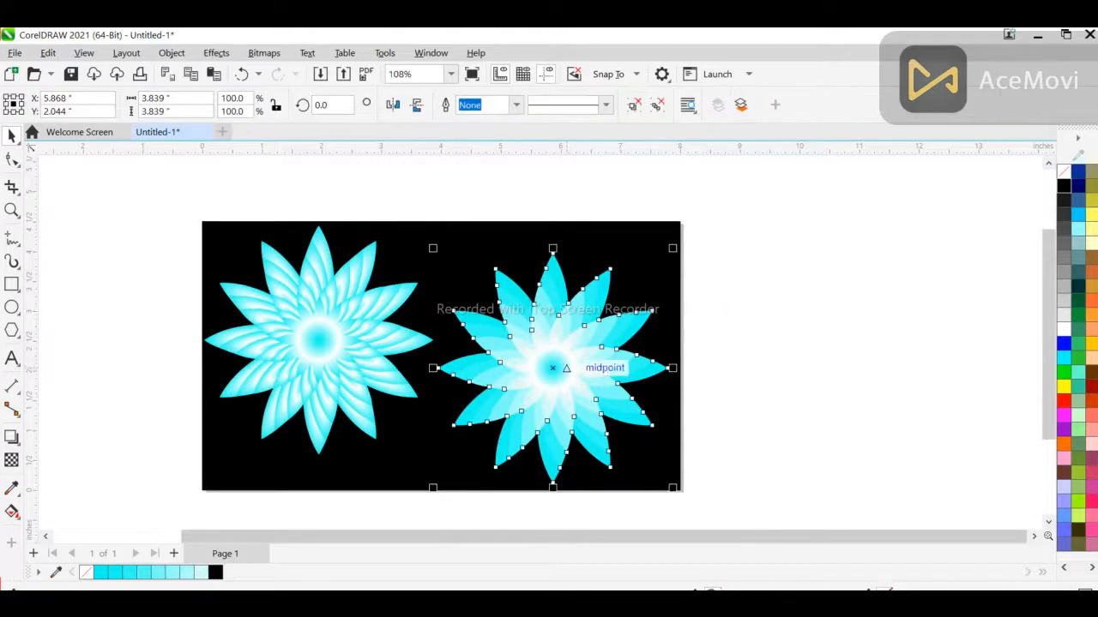
shift+click(313, 369)
key(e)
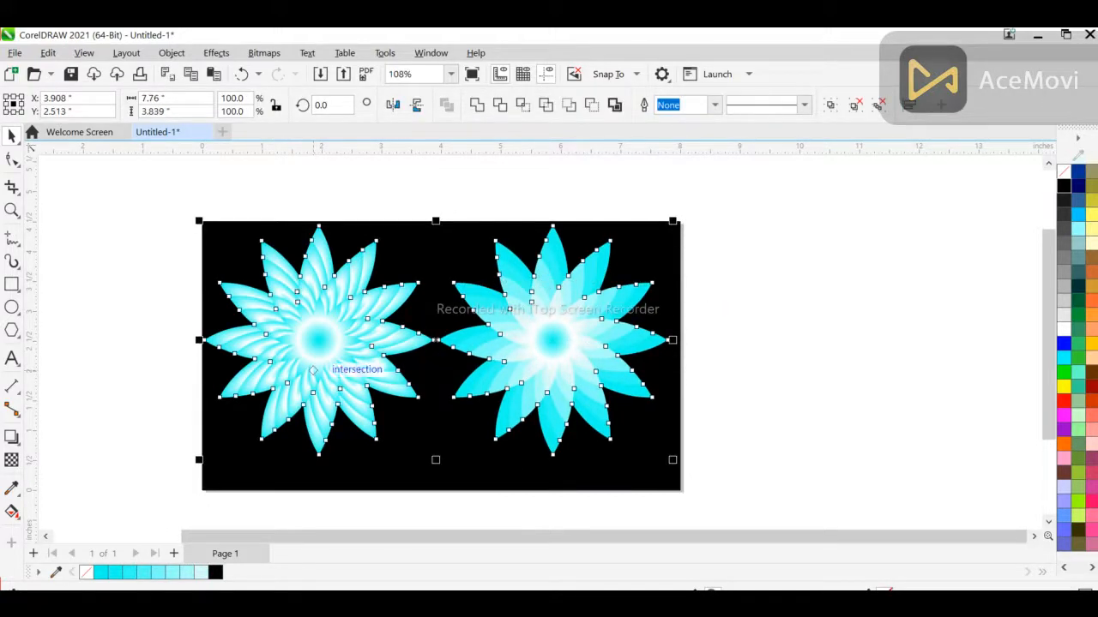
key(Escape)
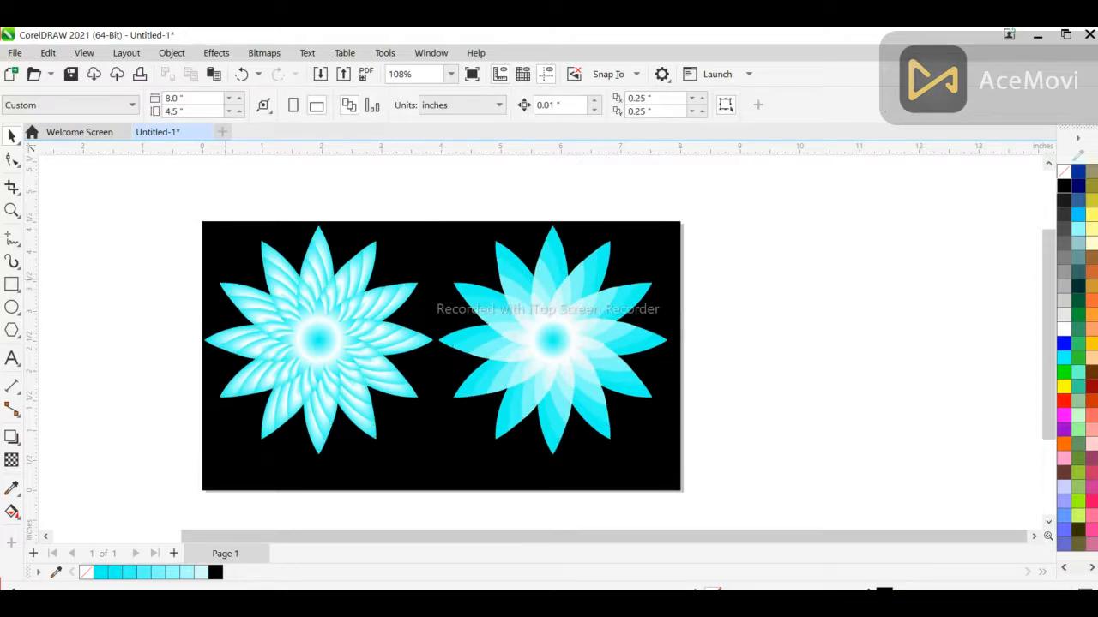
key(F4)
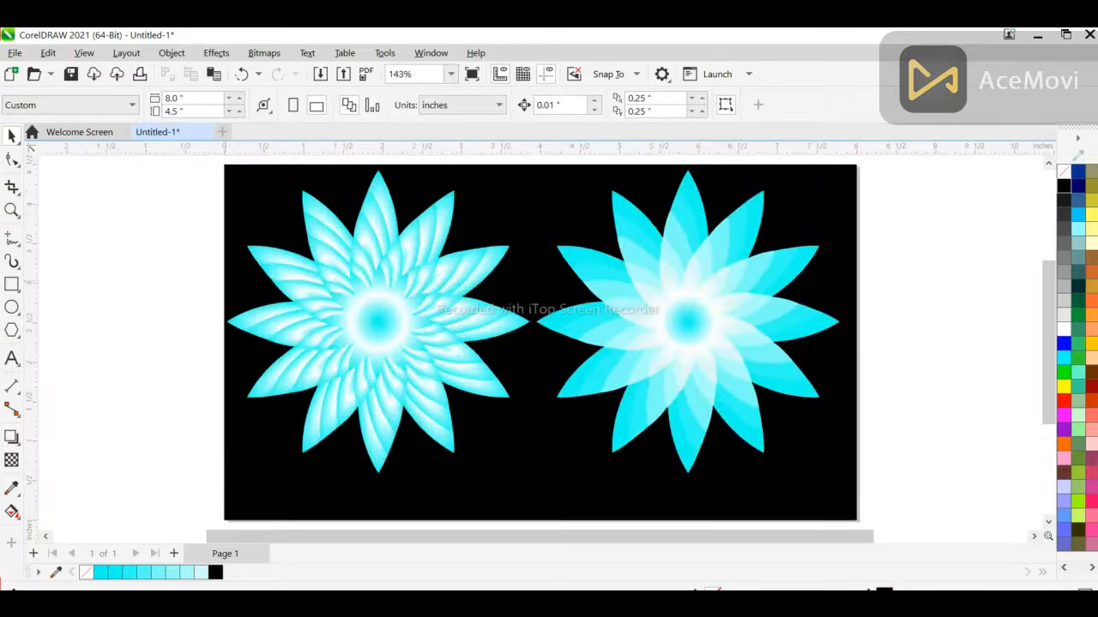